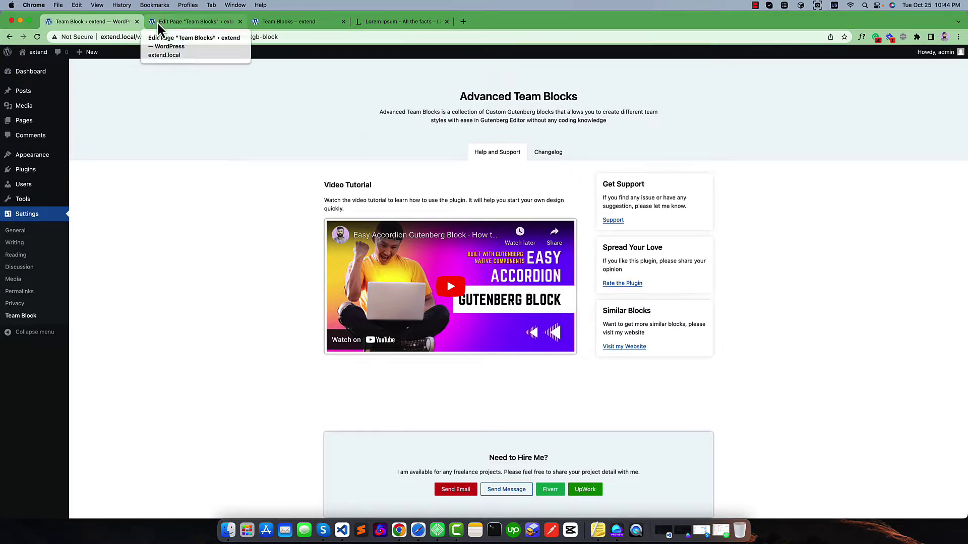
Open the Team Blocks page for editing and insert a Team Grid block from the Team Blocks category
left_click(158, 23)
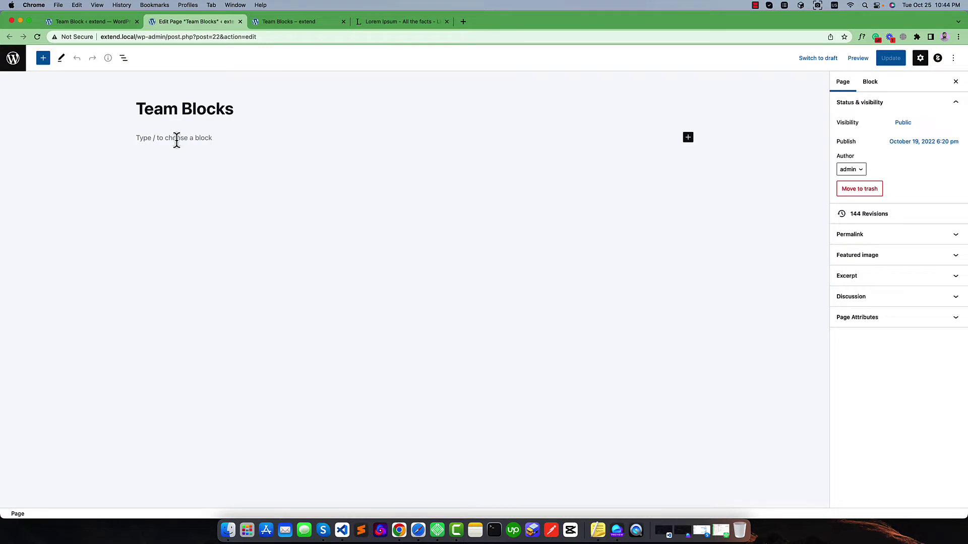
left_click(41, 61)
left_click_drag(7, 131, 50, 141)
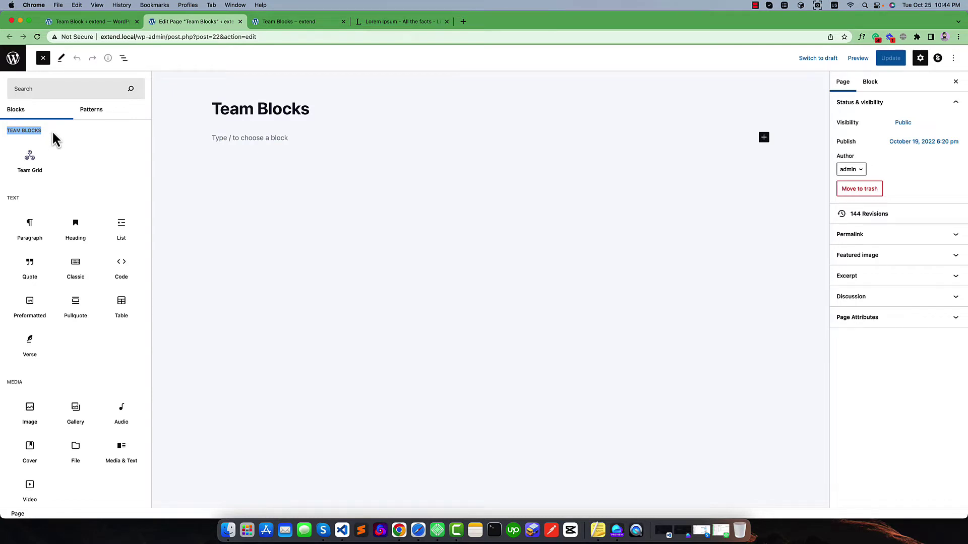
left_click(52, 130)
mouse_move(46, 154)
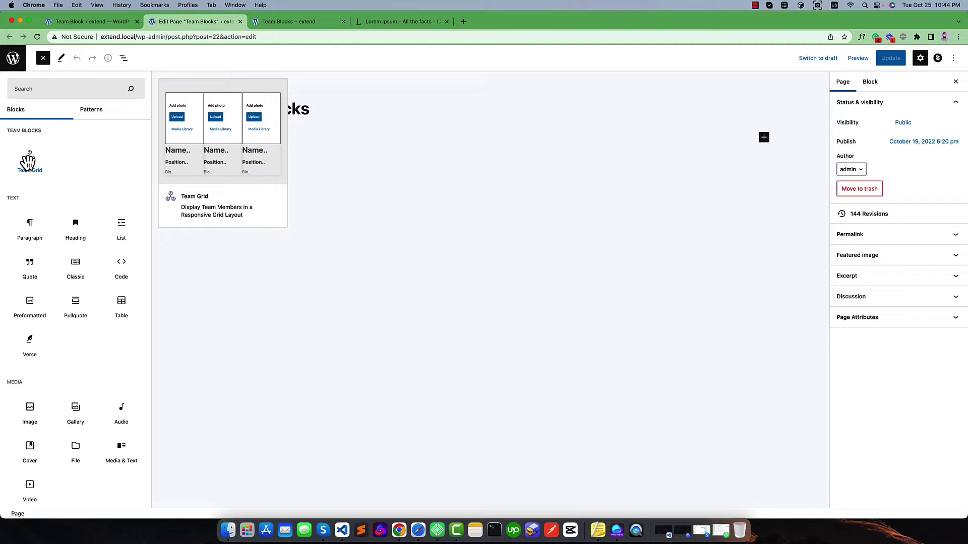
left_click(27, 162)
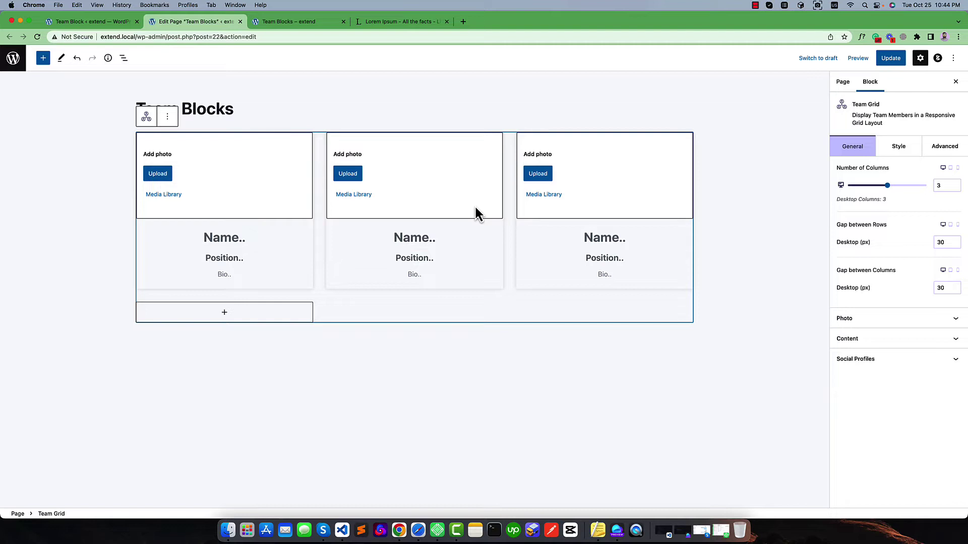
Add a fourth member to the team grid and remove it again
left_click(219, 317)
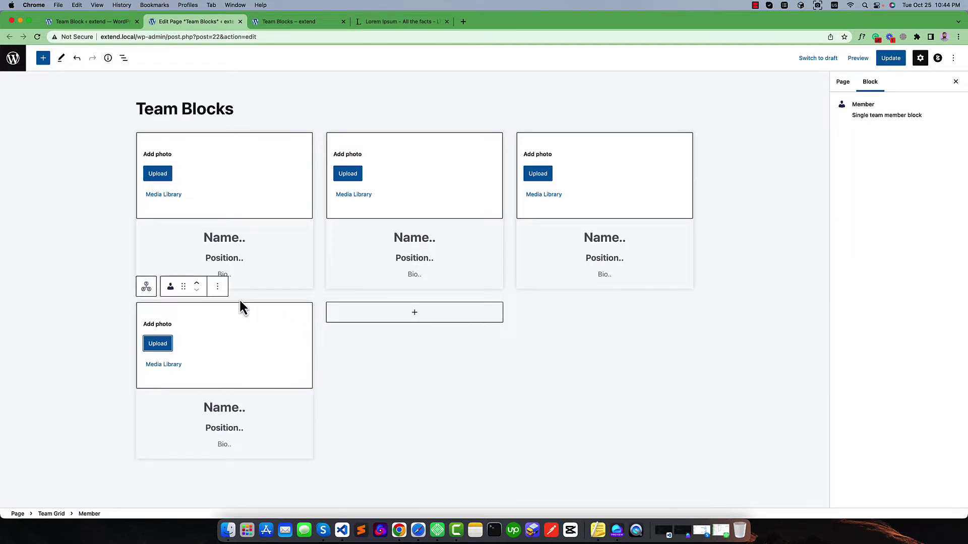
left_click(217, 286)
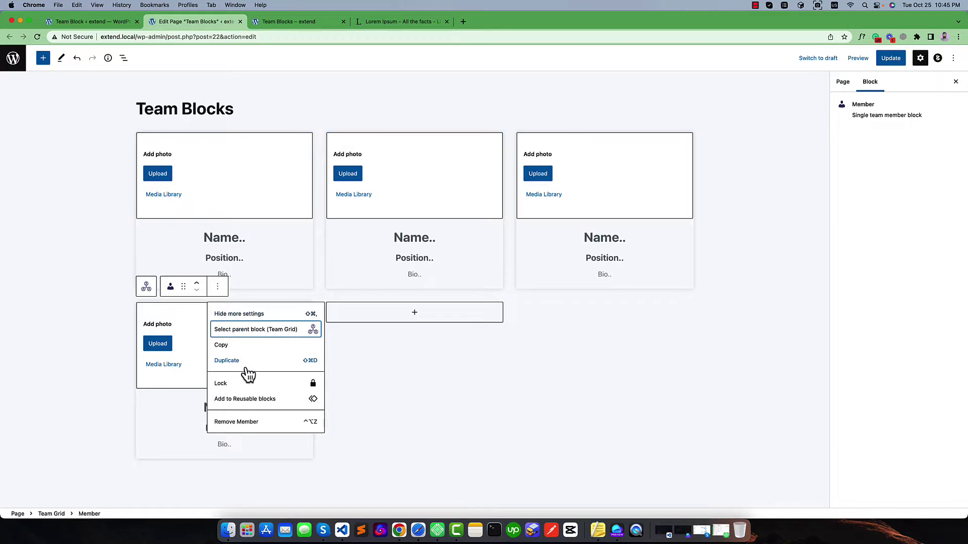
left_click(249, 423)
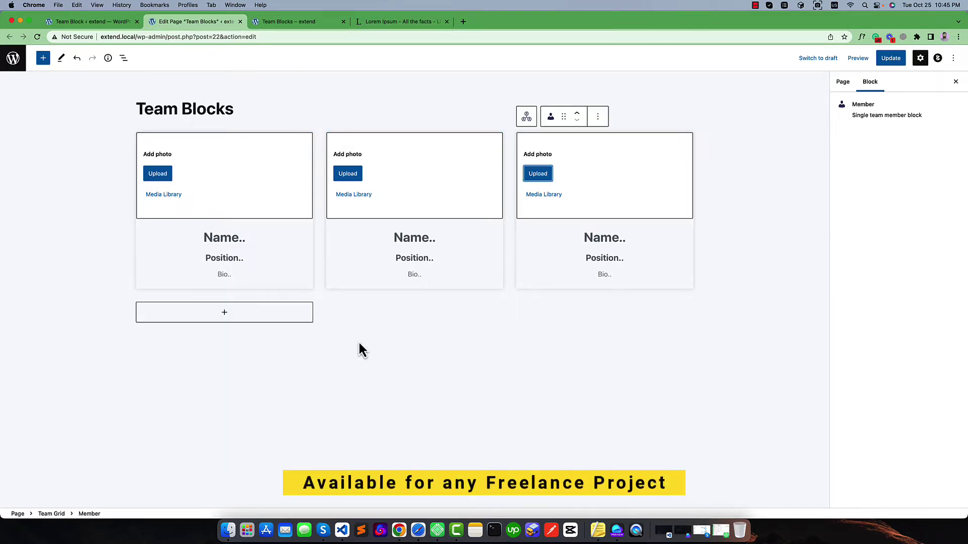
Remove the third and second members from the team grid, keeping only the first one
left_click(417, 309)
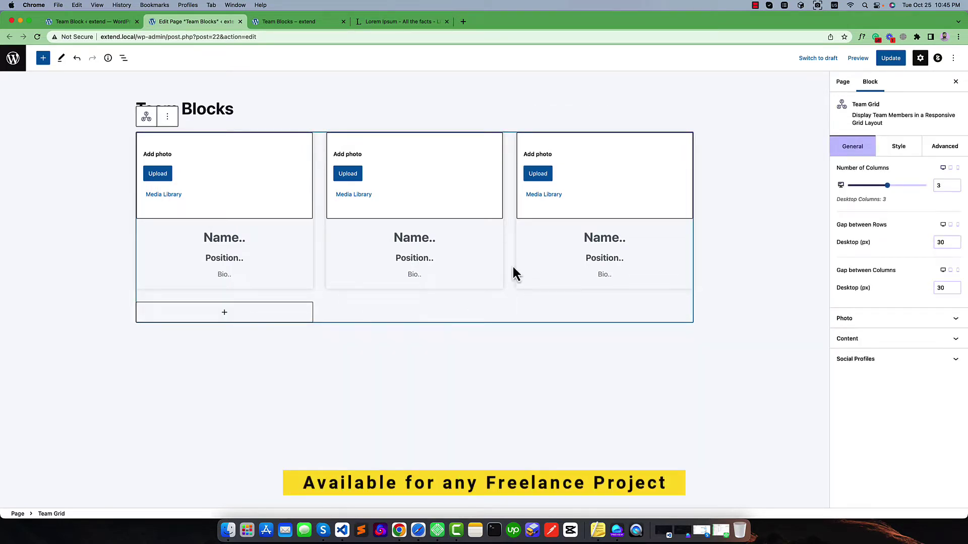
left_click(590, 149)
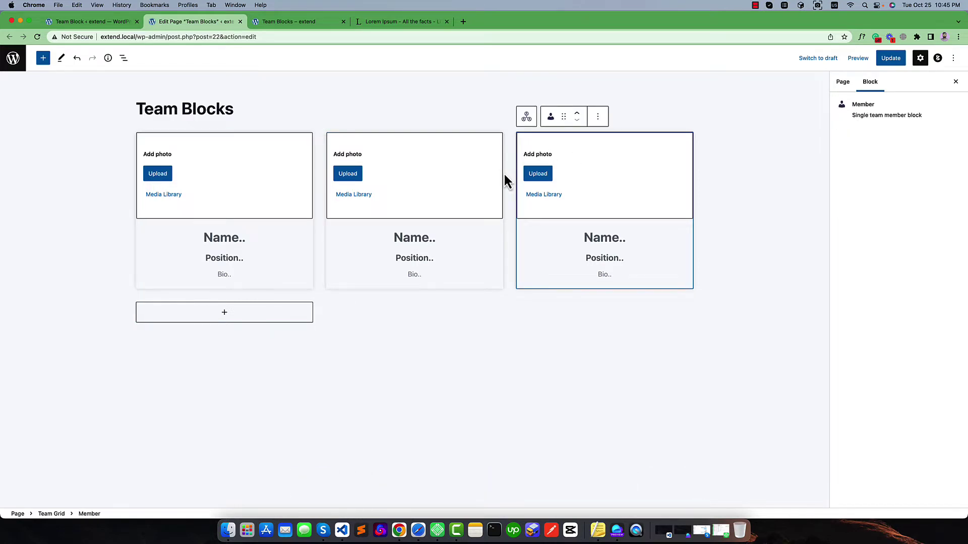
left_click(504, 174)
left_click(564, 145)
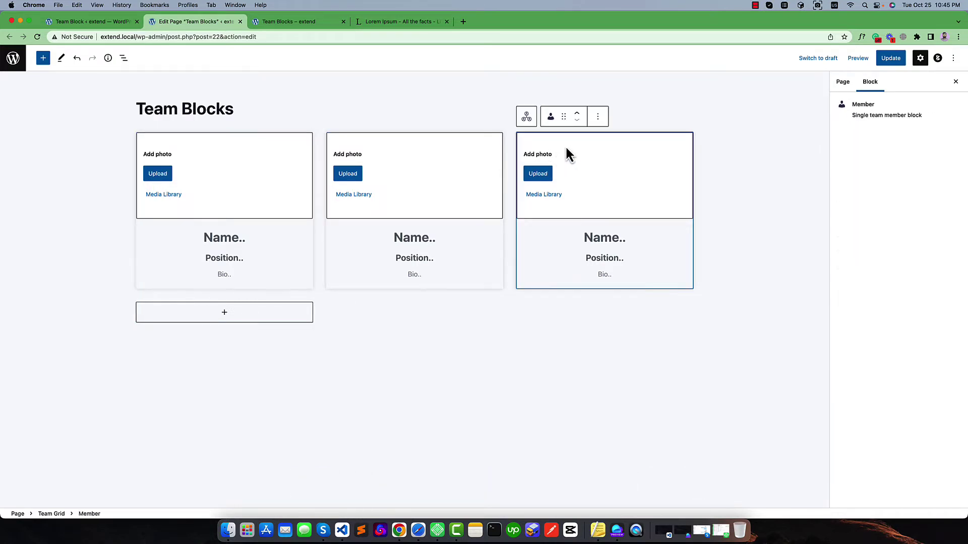
left_click(597, 118)
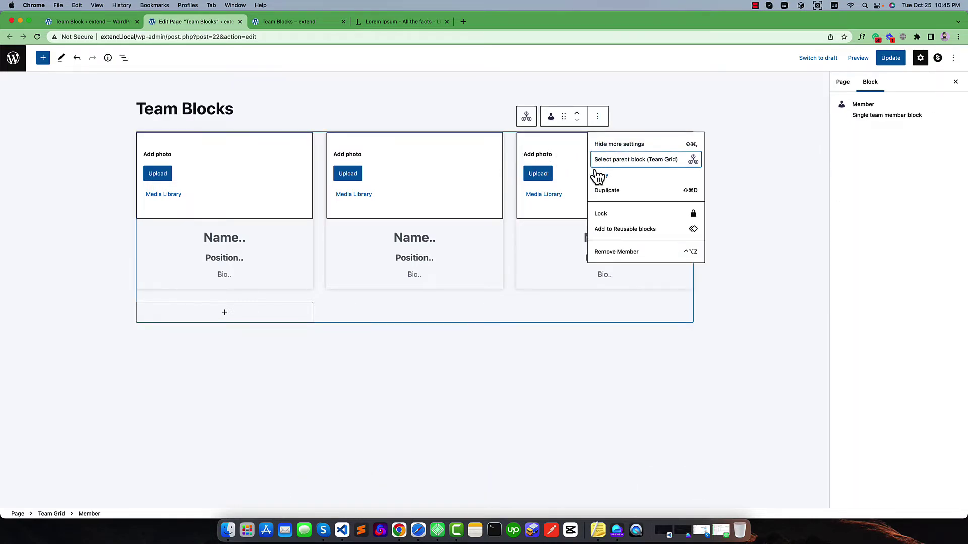
left_click(606, 252)
left_click(408, 116)
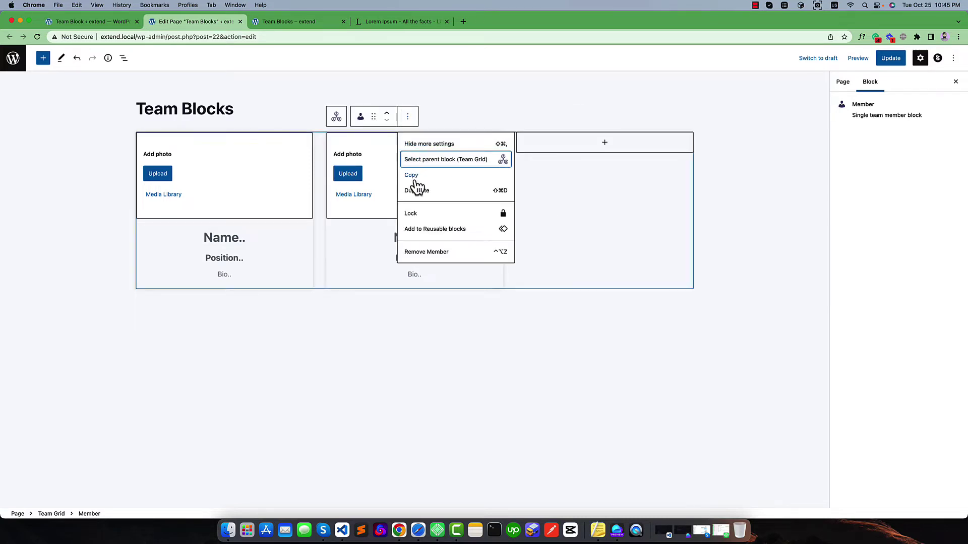
left_click(422, 252)
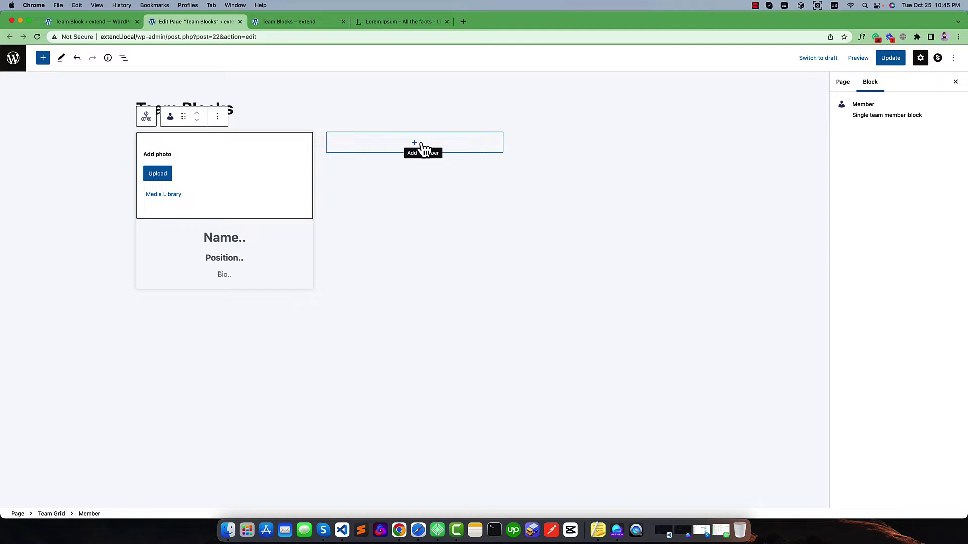
left_click(322, 141)
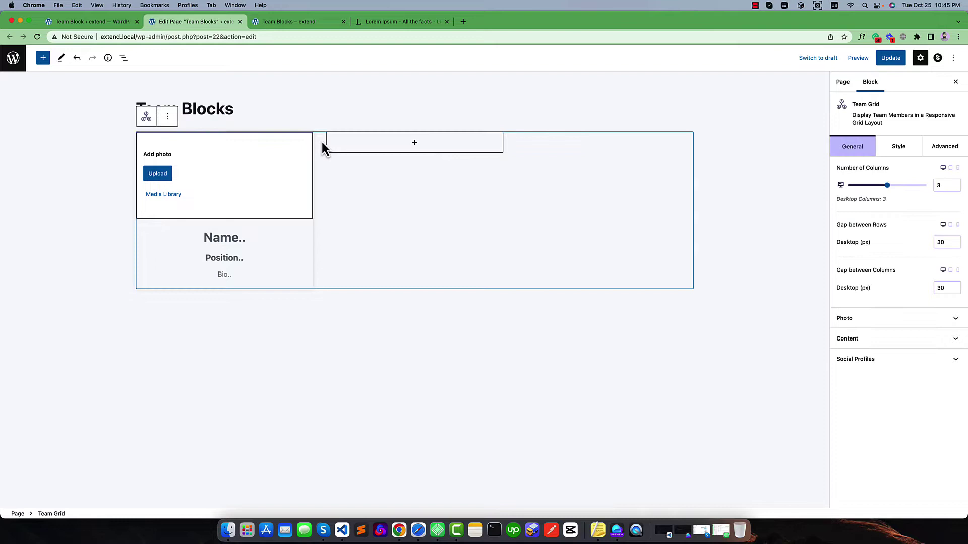
Set the member's photo to the blue-shirt portrait from the media library and copy that image's title
left_click(172, 197)
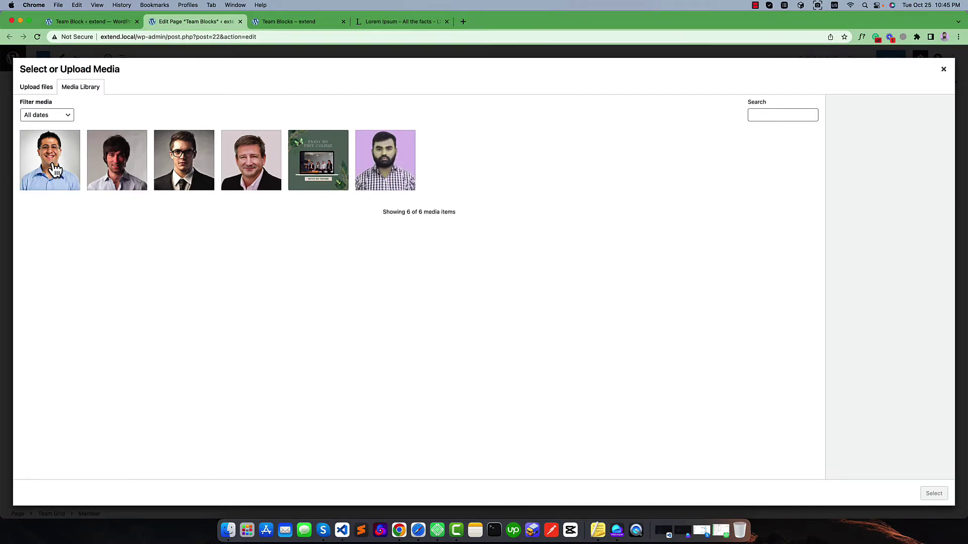
left_click(56, 170)
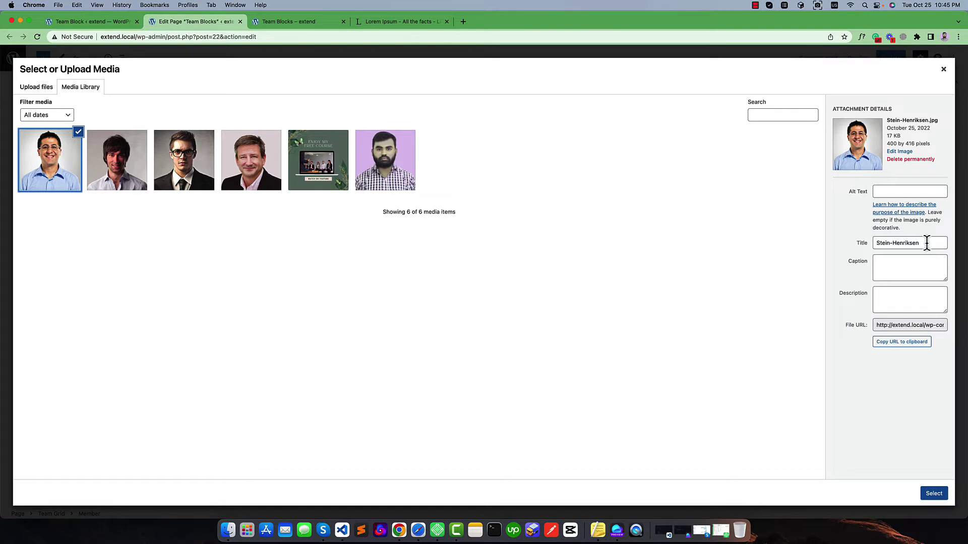
left_click_drag(926, 243, 862, 249)
key("super+c")
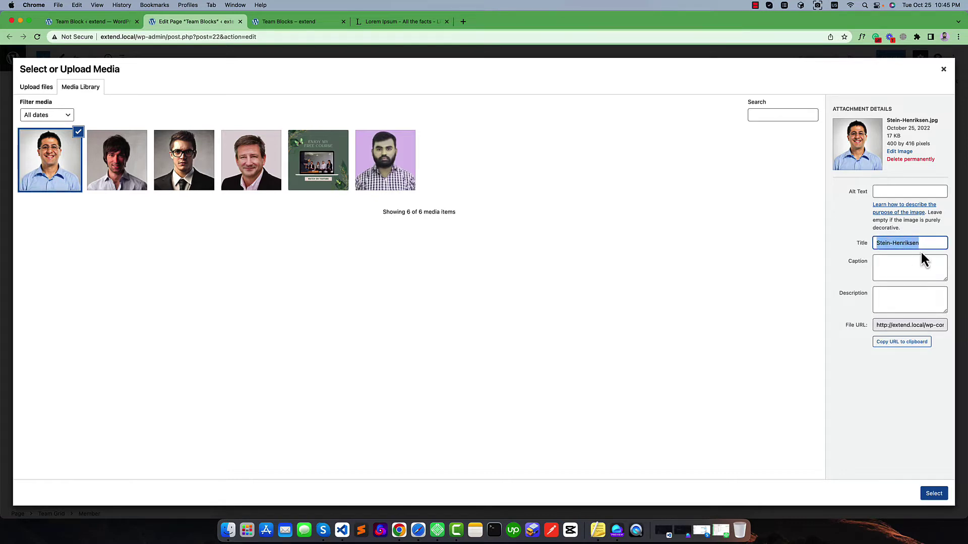
left_click(927, 493)
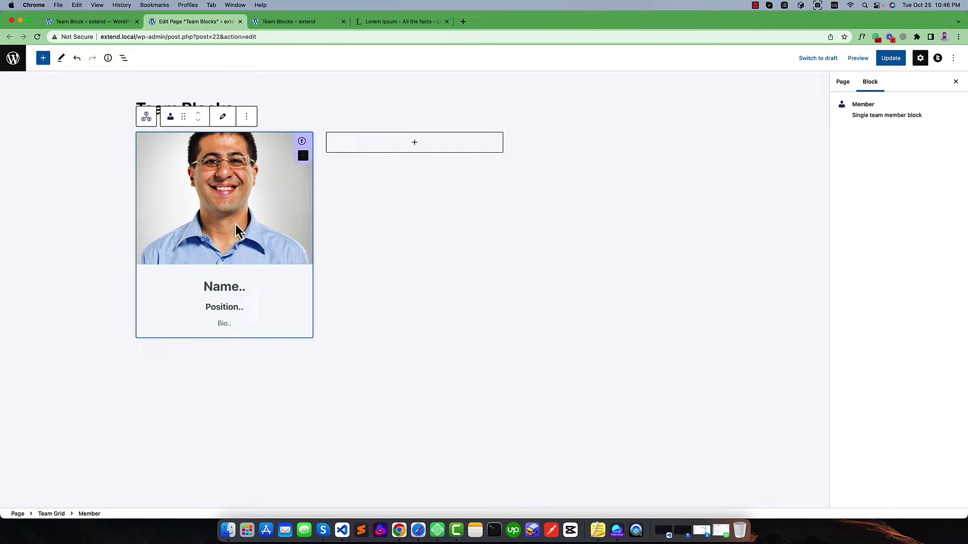
Replace the member's photo with 33.jpg from the media library, and switch it back to the blue-shirt portrait
left_click(222, 121)
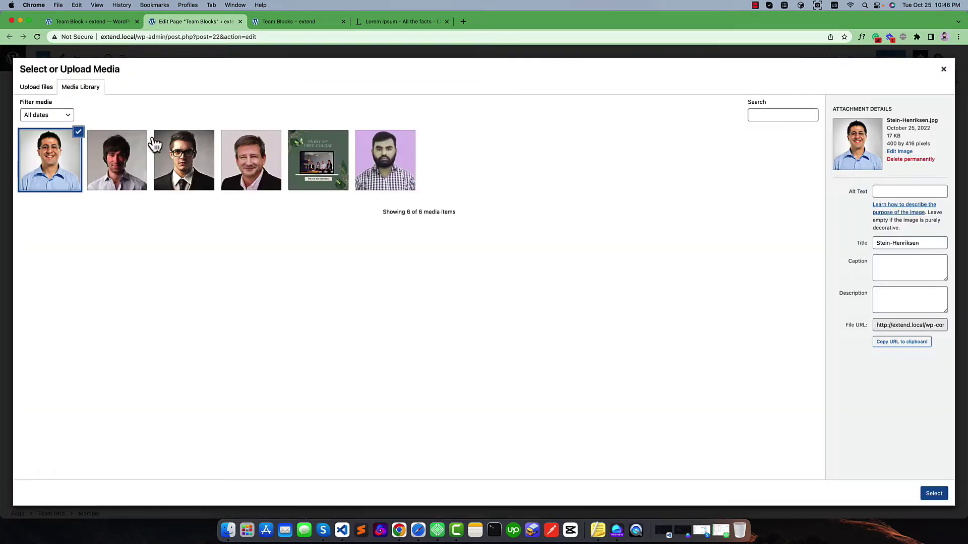
left_click(113, 177)
left_click(203, 176)
left_click(252, 179)
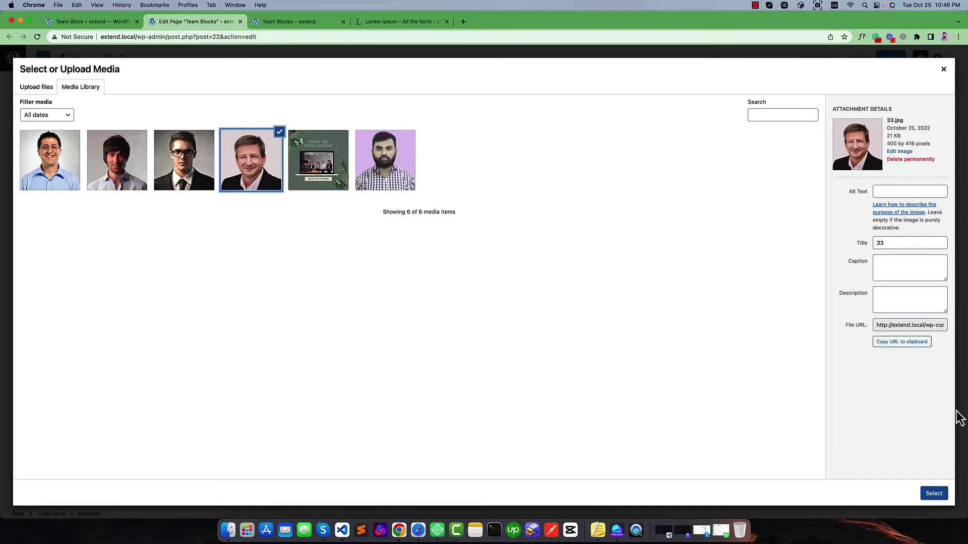
left_click(933, 494)
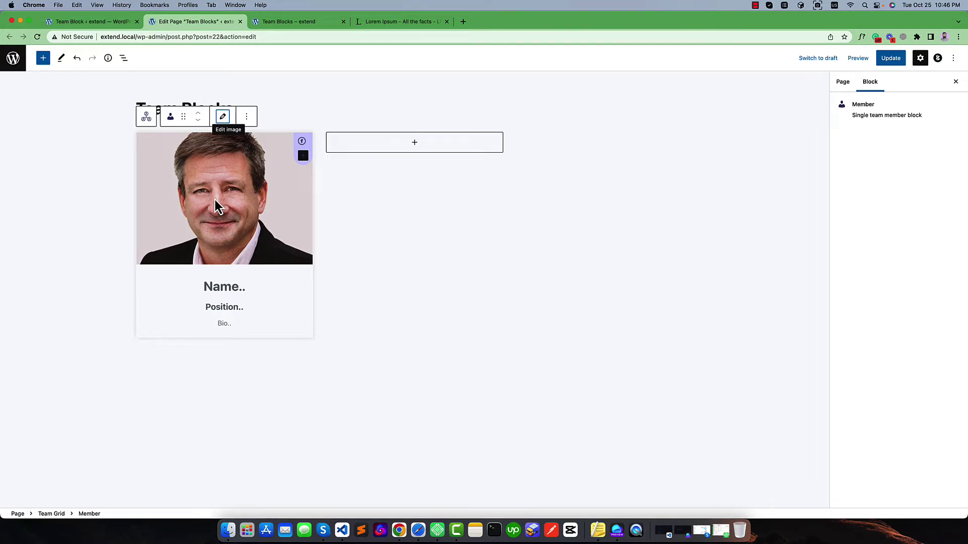
left_click(222, 118)
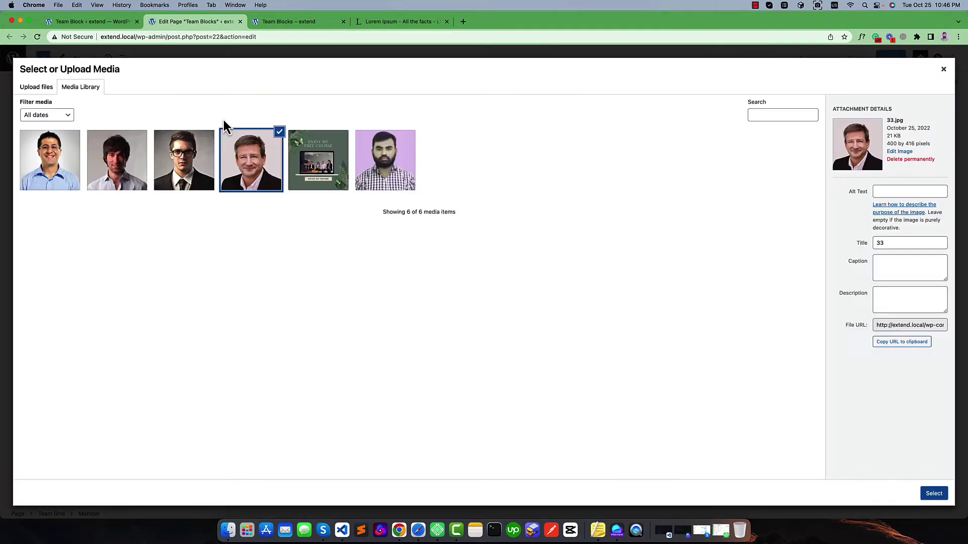
left_click(38, 164)
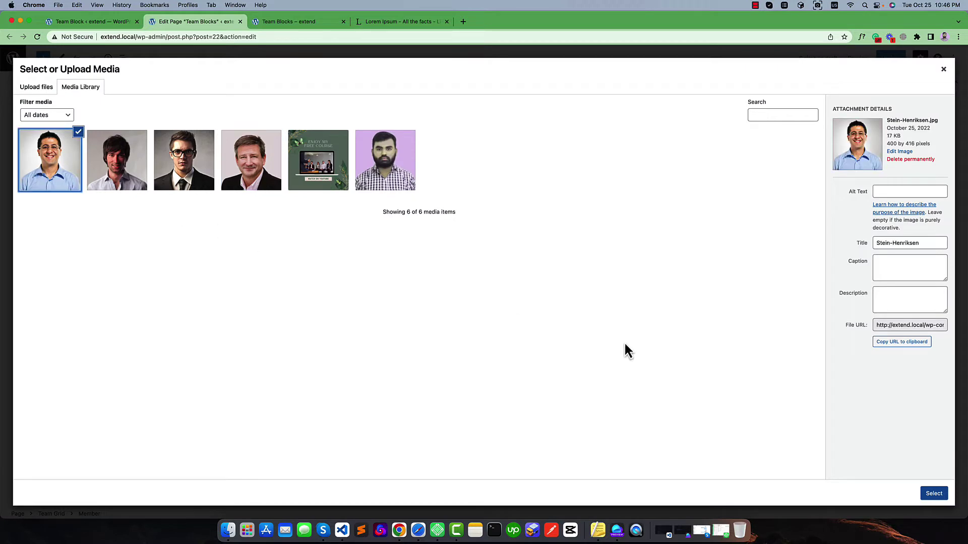
left_click(934, 494)
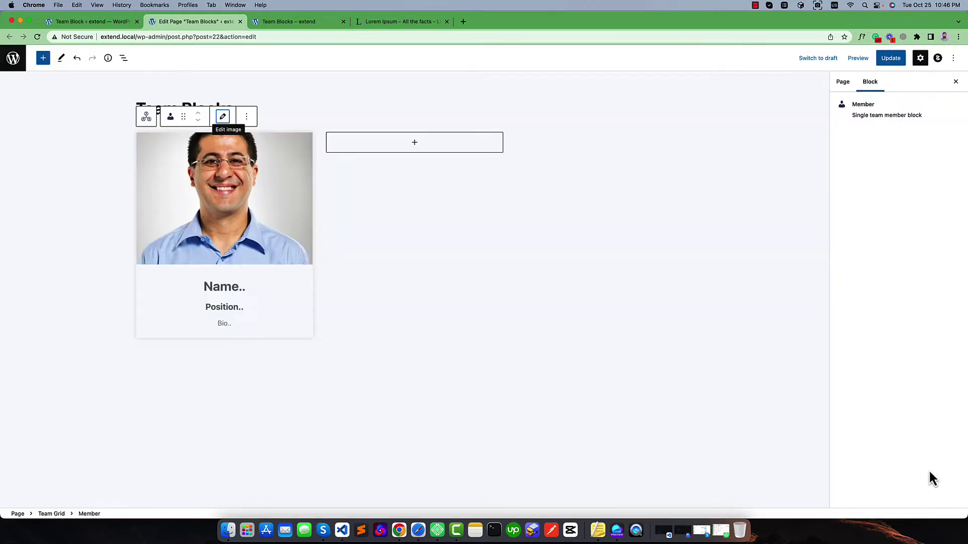
Paste the copied image title as the member's name and replace its hyphen with a space
left_click(217, 290)
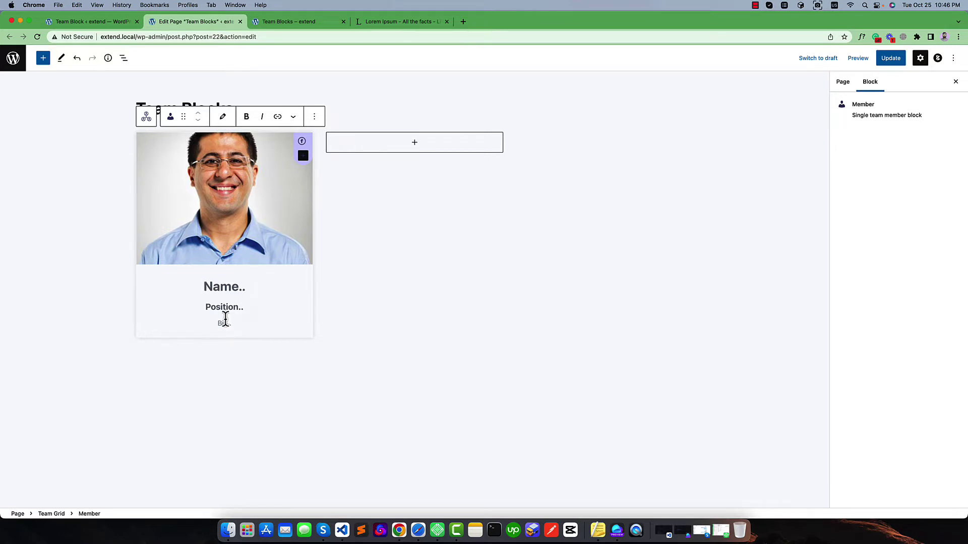
right_click(223, 286)
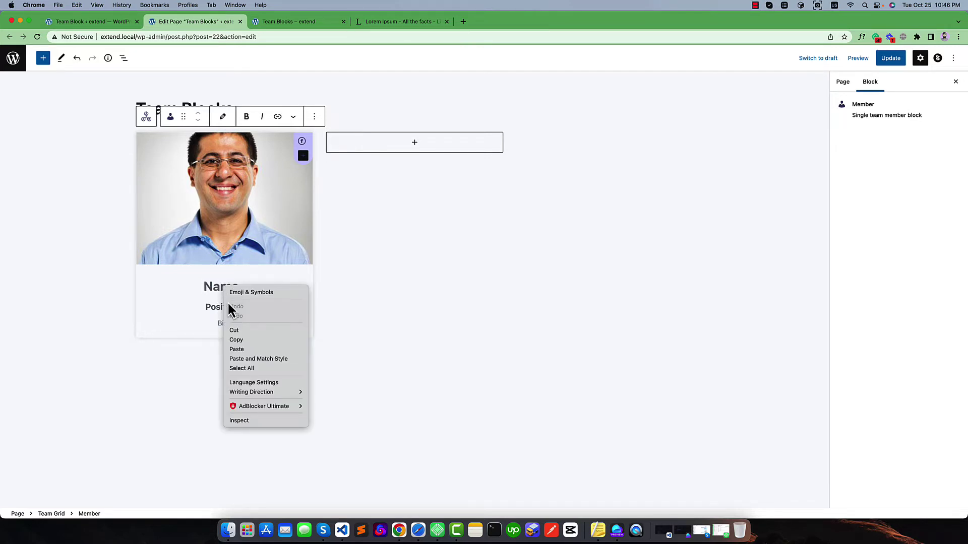
left_click(240, 352)
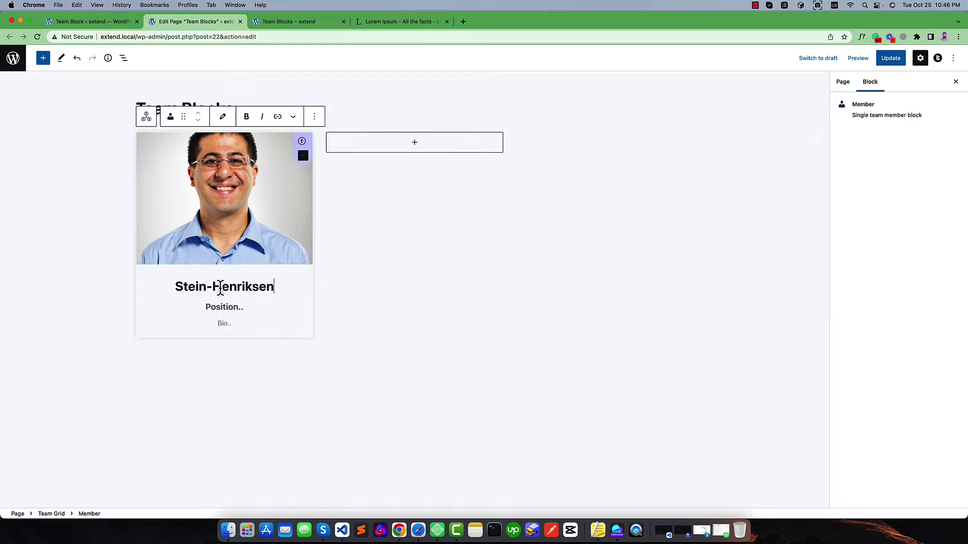
left_click(214, 287)
key("BackSpace")
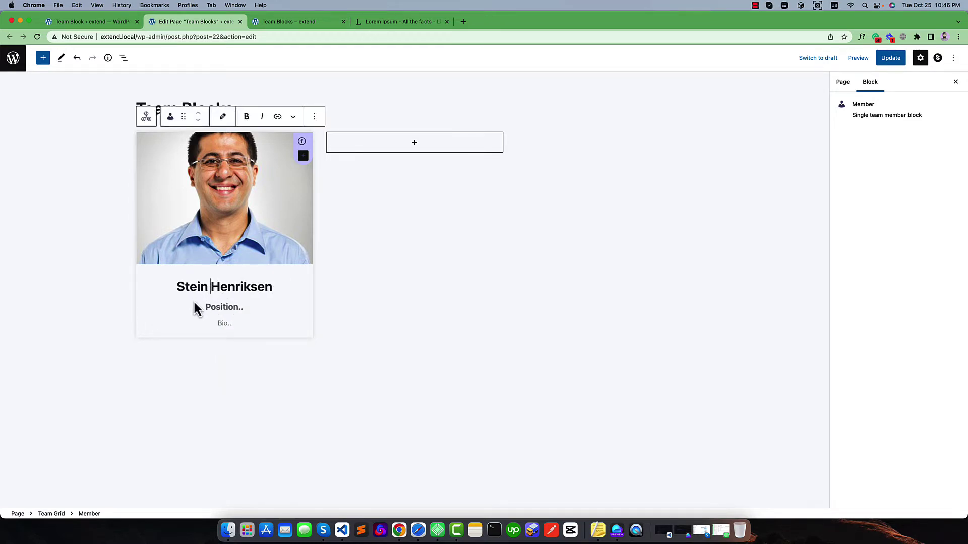
Enter "Frontend Developer" as the member's position
left_click(226, 308)
type("Frontend D")
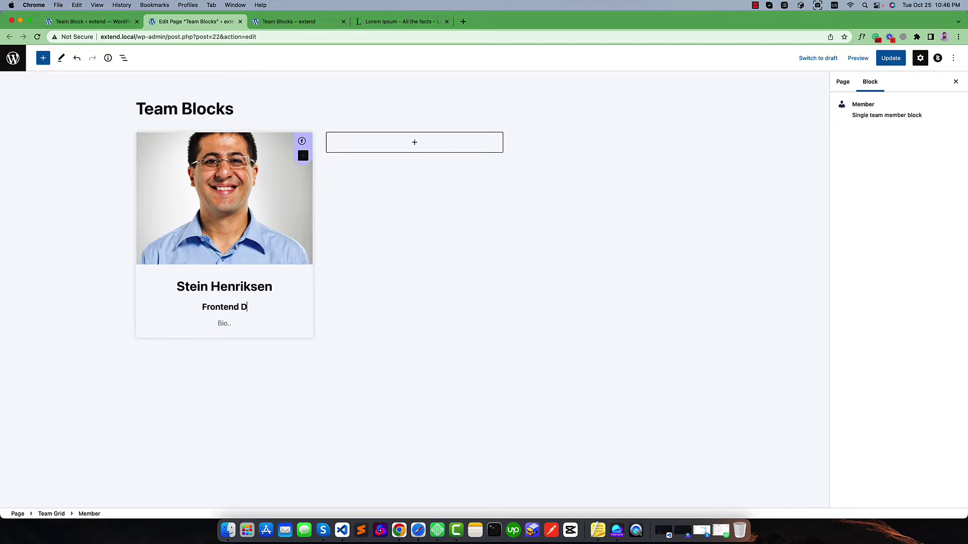
type("eveloper")
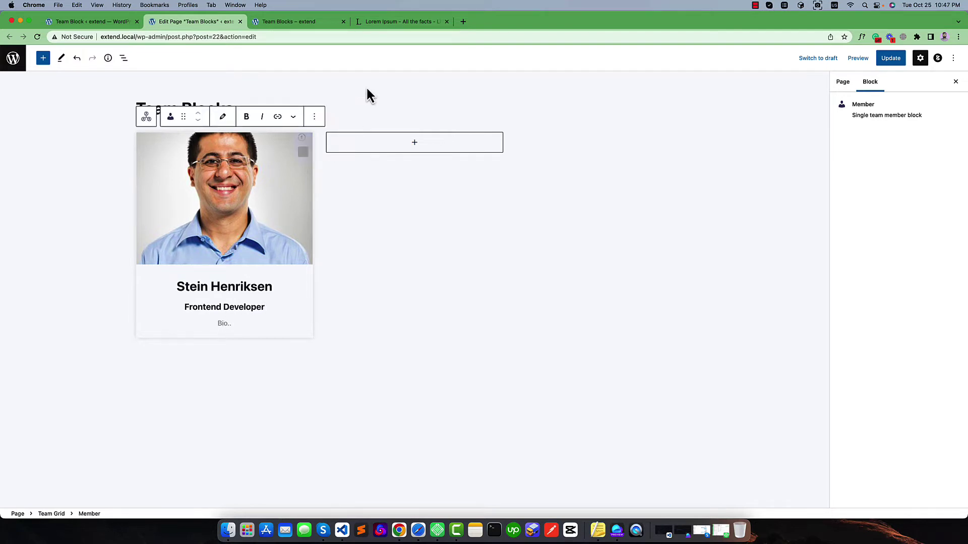
Copy the first sentence under "What is Lorem Ipsum?" on lipsum.com and paste it as the member's bio
left_click(383, 28)
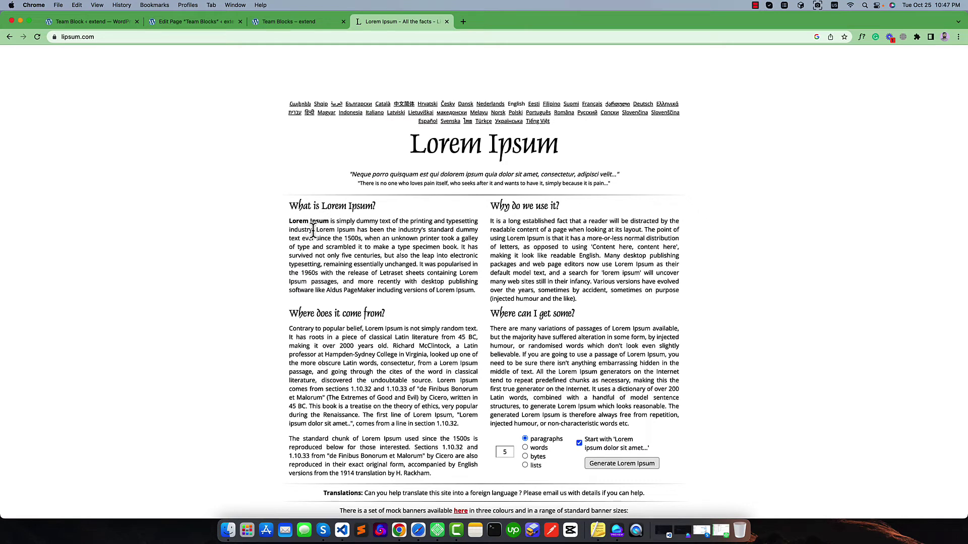
left_click_drag(314, 231, 291, 224)
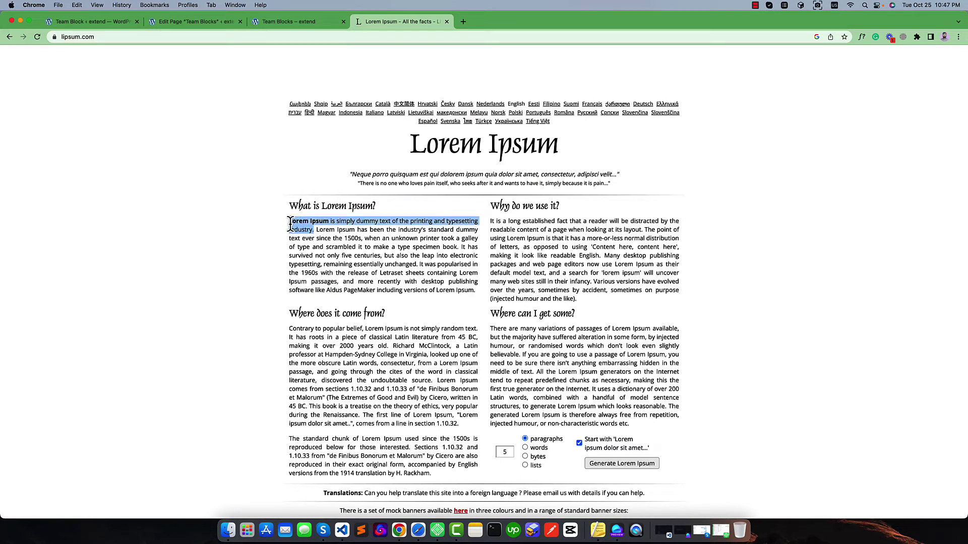
key("super+c")
left_click(197, 22)
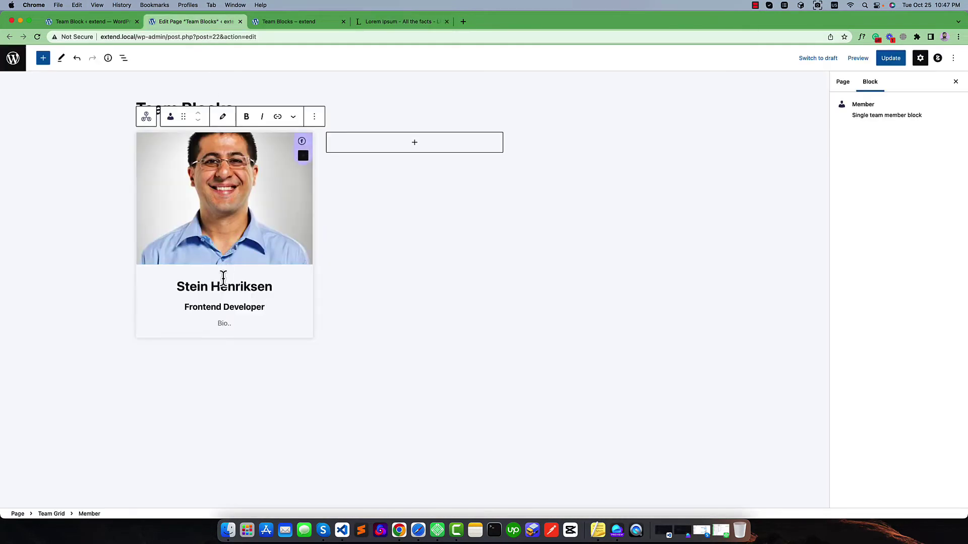
right_click(226, 325)
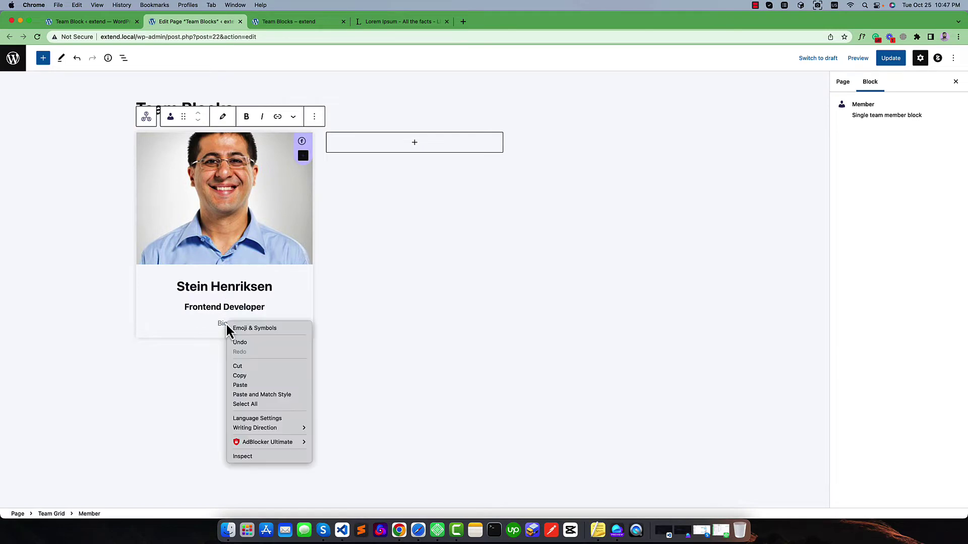
left_click(250, 395)
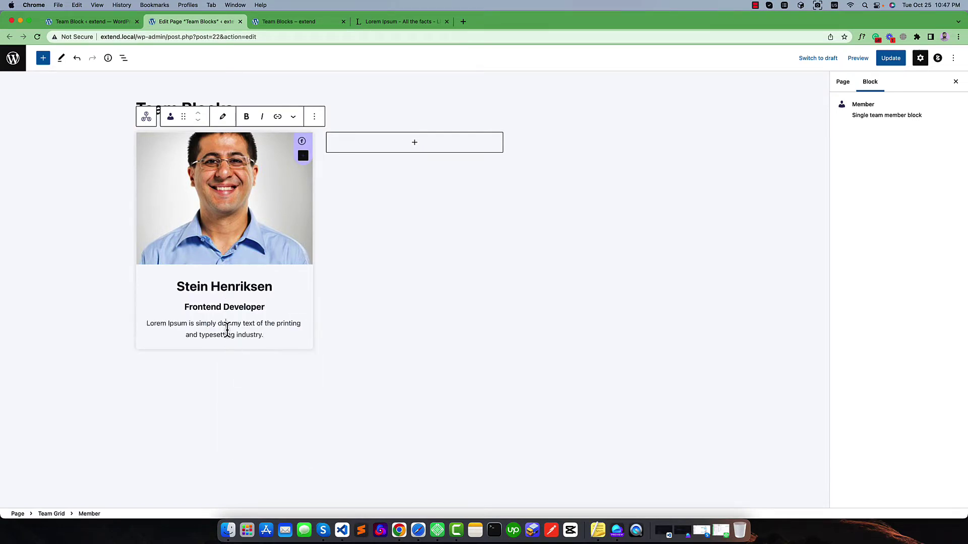
left_click(251, 157)
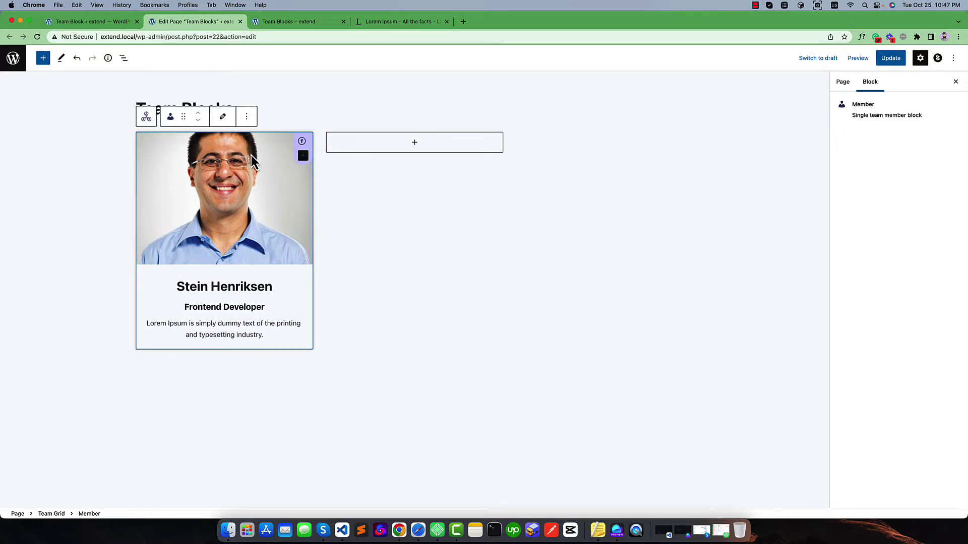
left_click(184, 323)
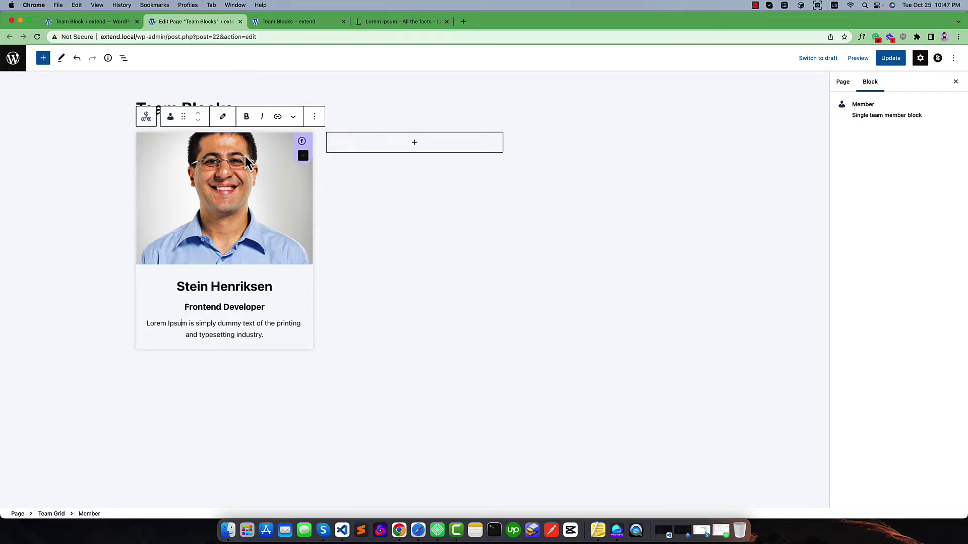
left_click(302, 143)
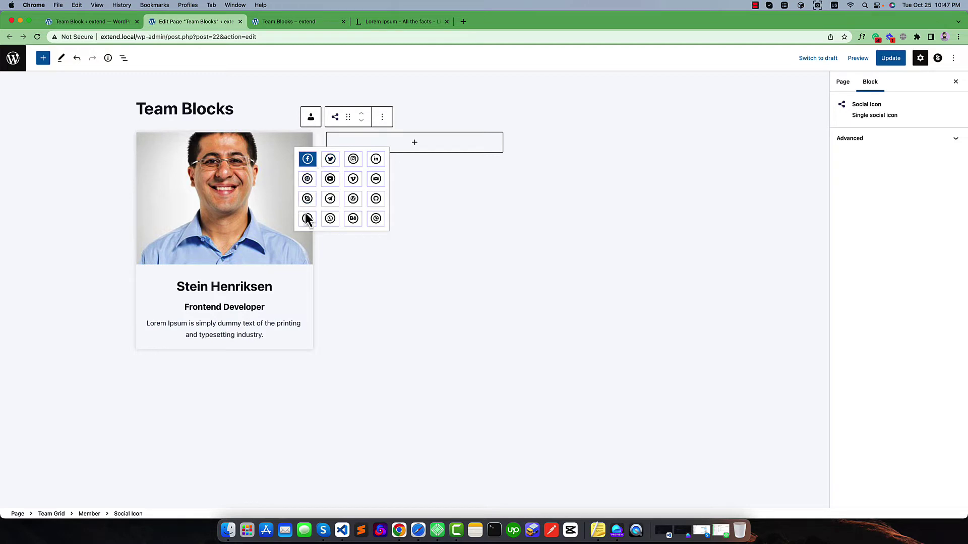
left_click(329, 160)
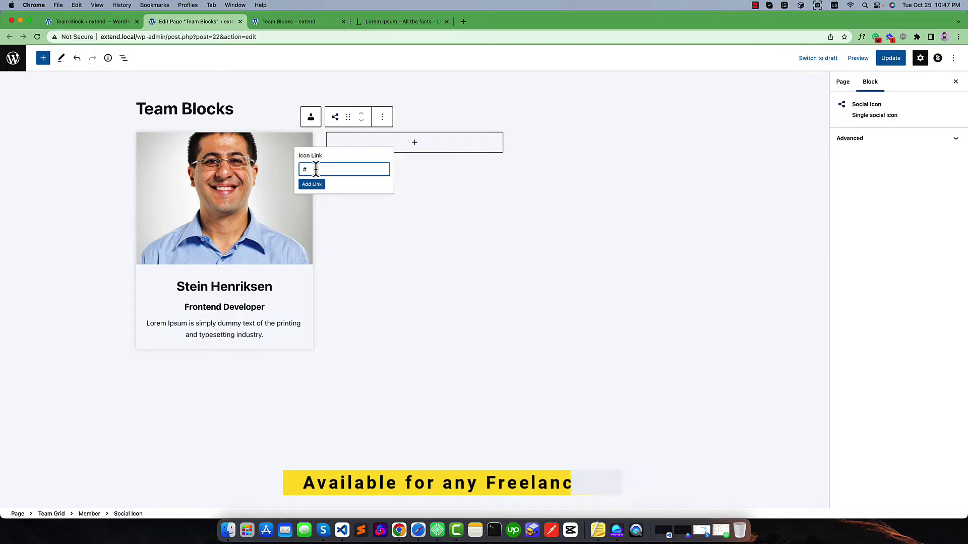
key("BackSpace")
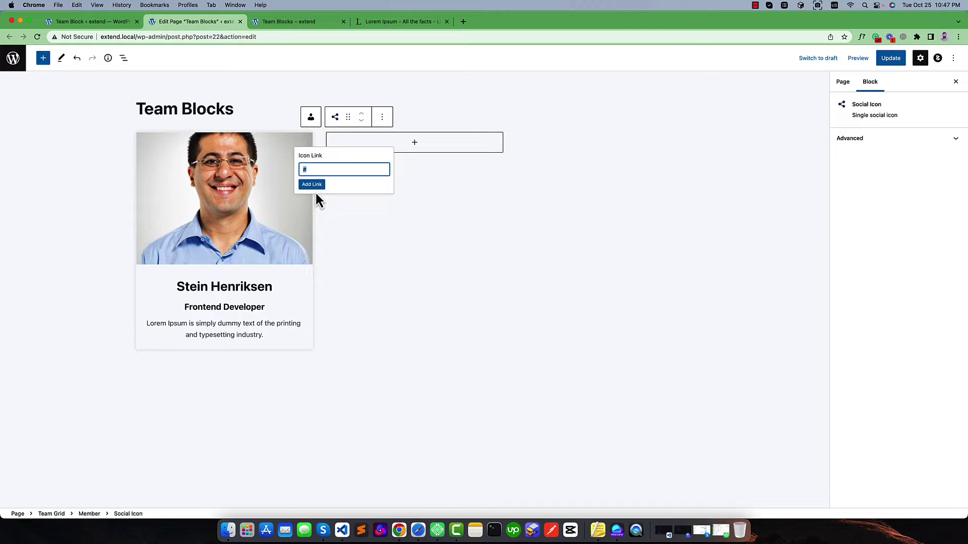
type("https://twitter.com")
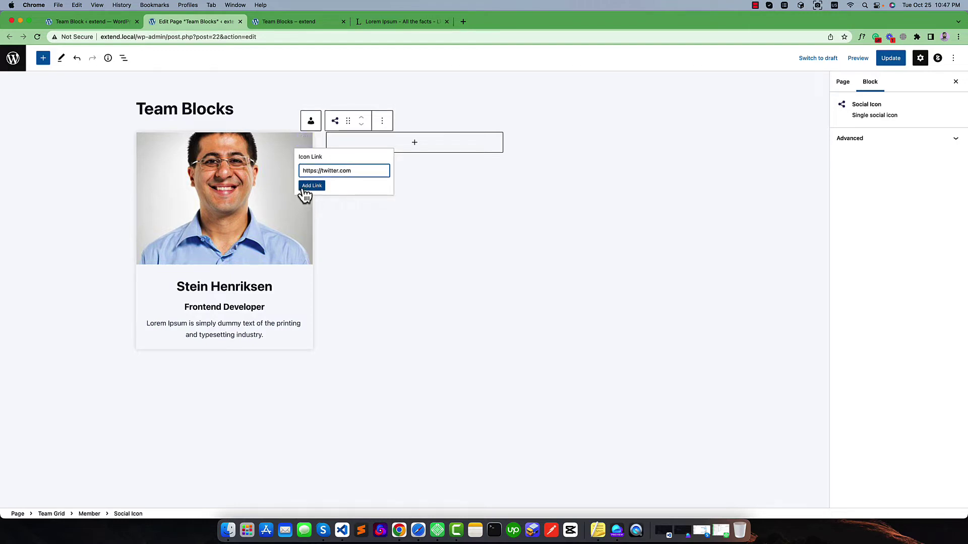
left_click(312, 185)
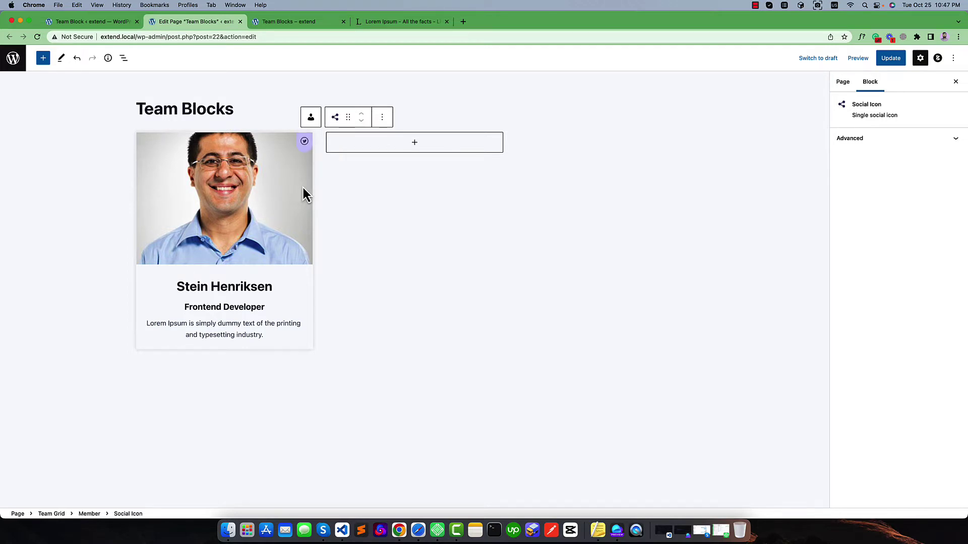
Duplicate the member's Twitter social icon
left_click(301, 152)
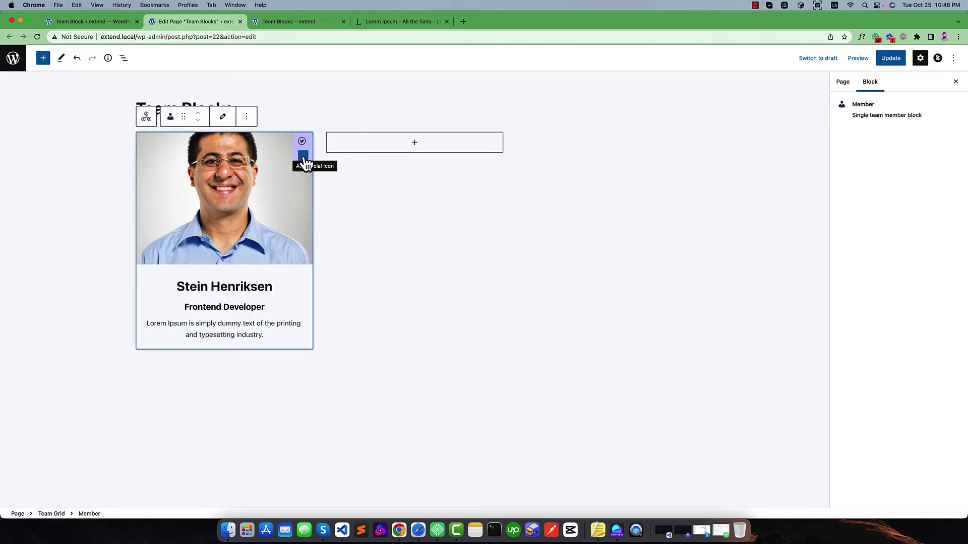
left_click(305, 141)
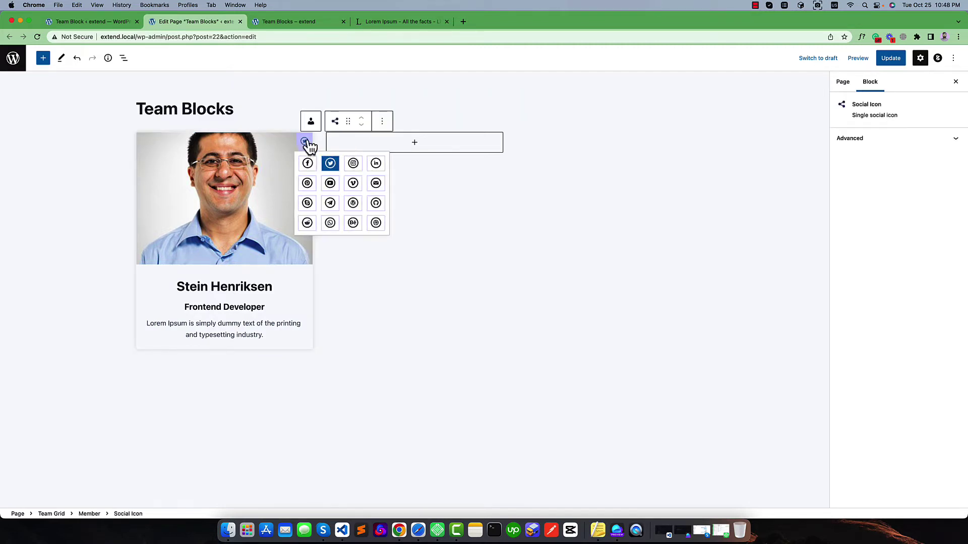
left_click(381, 122)
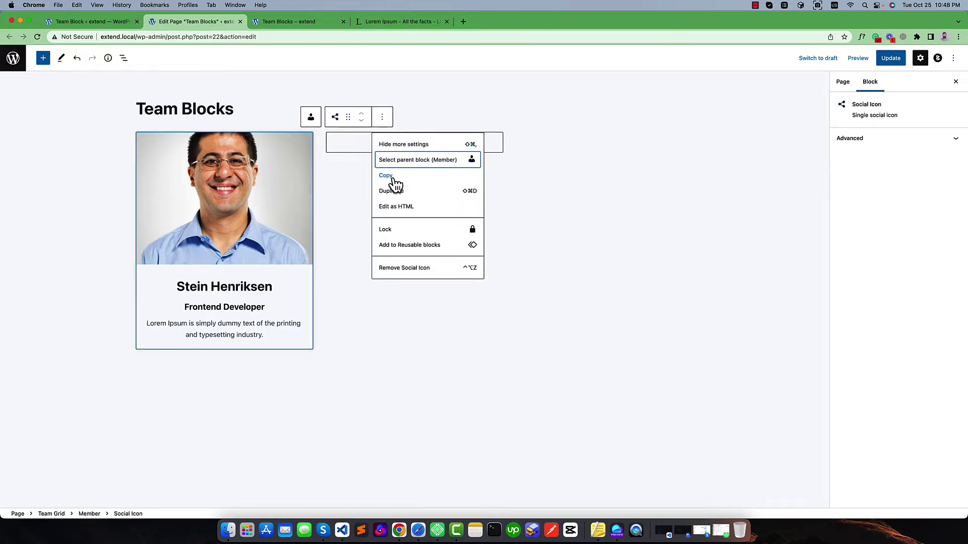
left_click(395, 192)
left_click(302, 173)
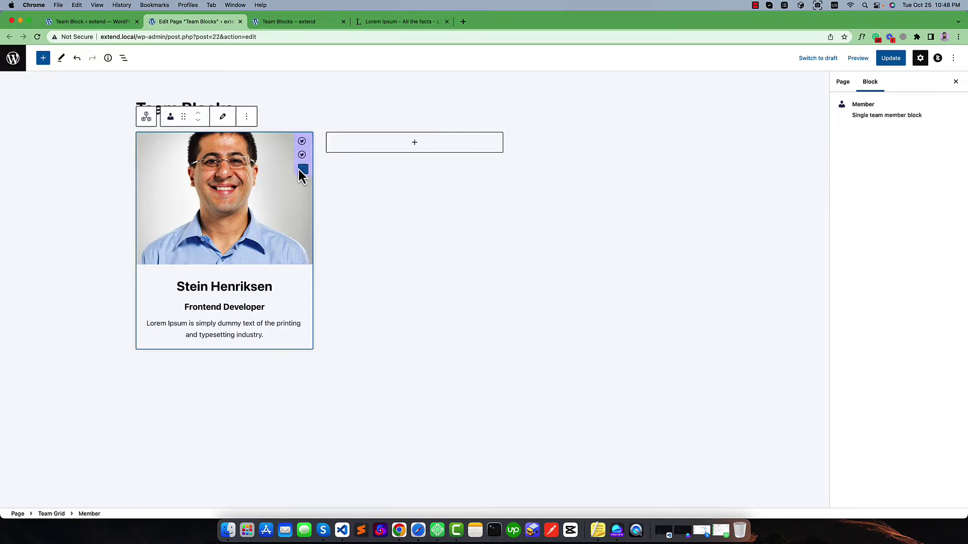
Change the duplicated Twitter icon to Instagram and replace "twitter" with "instagram" in its link
left_click(304, 156)
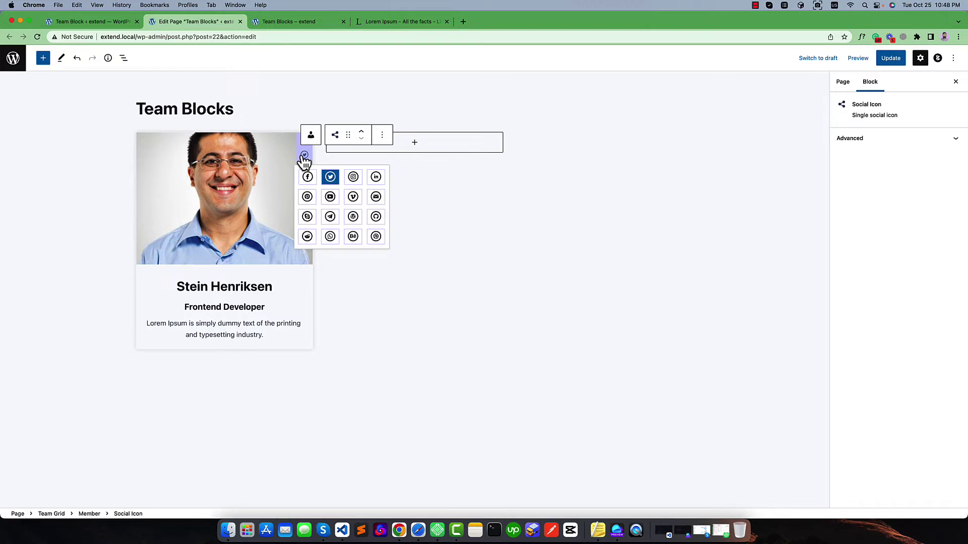
left_click(354, 175)
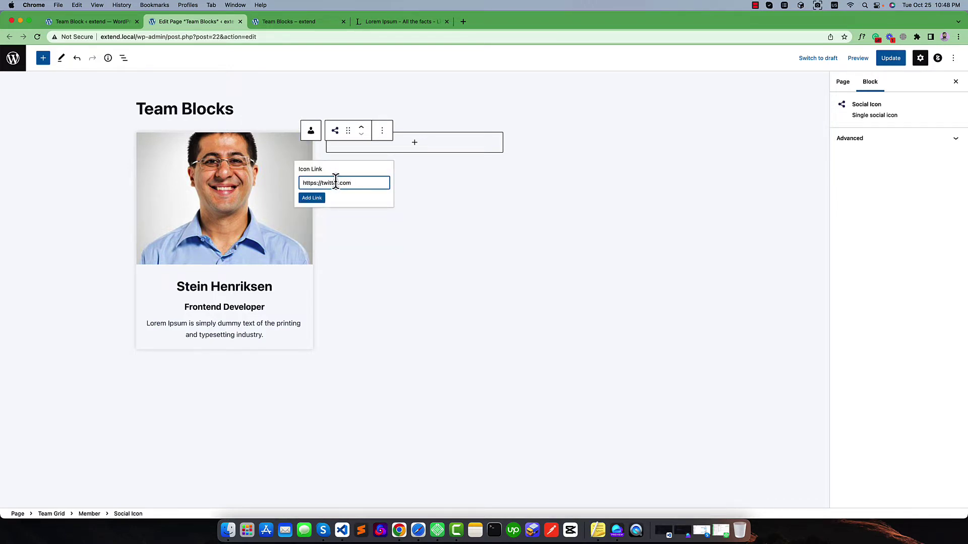
double_click(331, 184)
type("instagram")
left_click(312, 198)
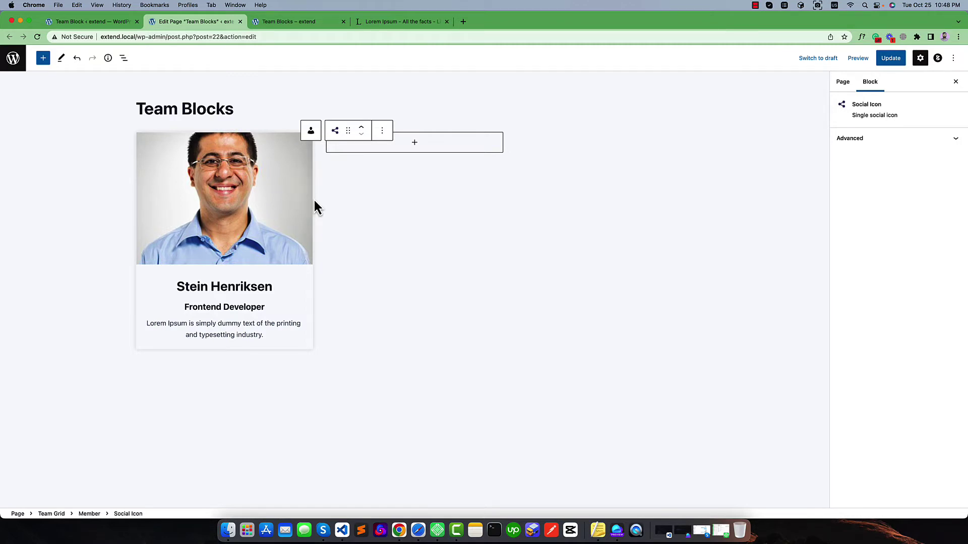
left_click(285, 182)
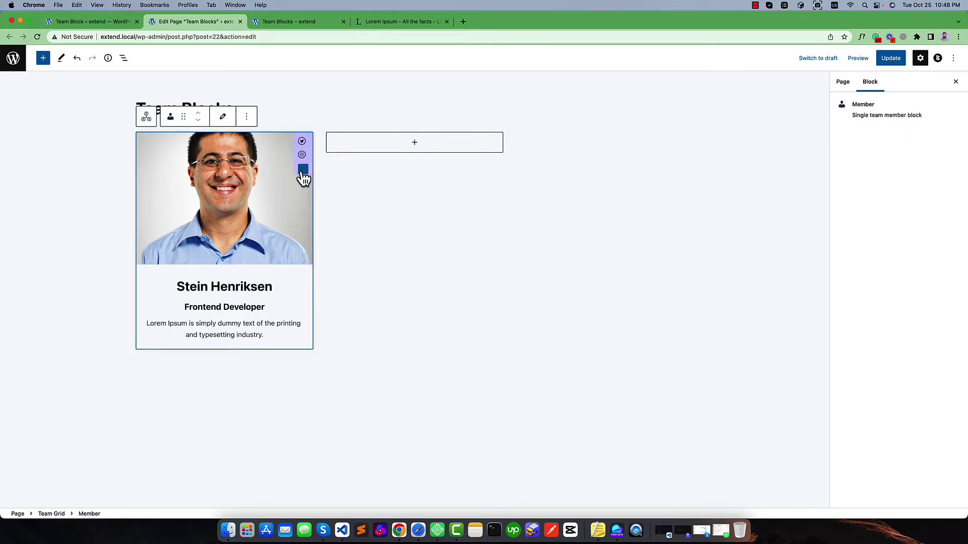
left_click(303, 174)
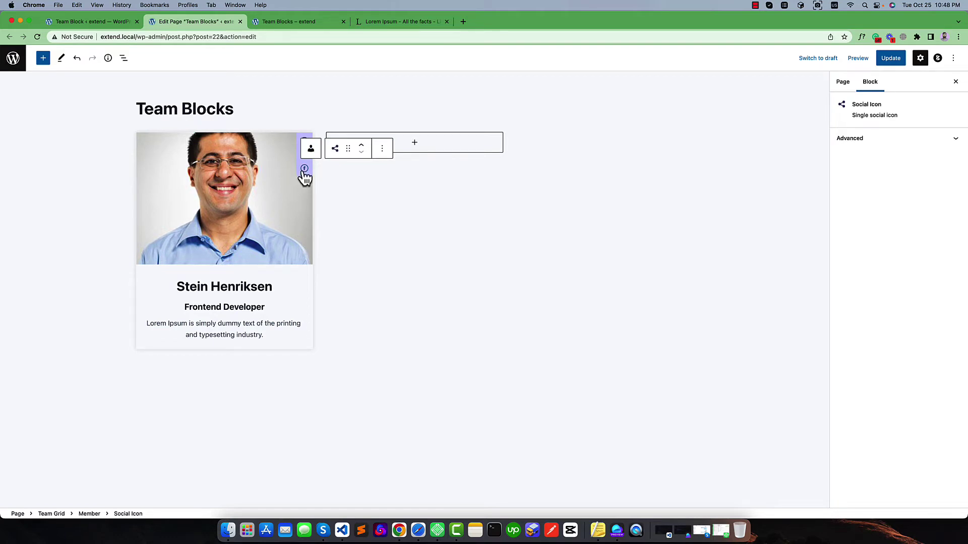
left_click(304, 171)
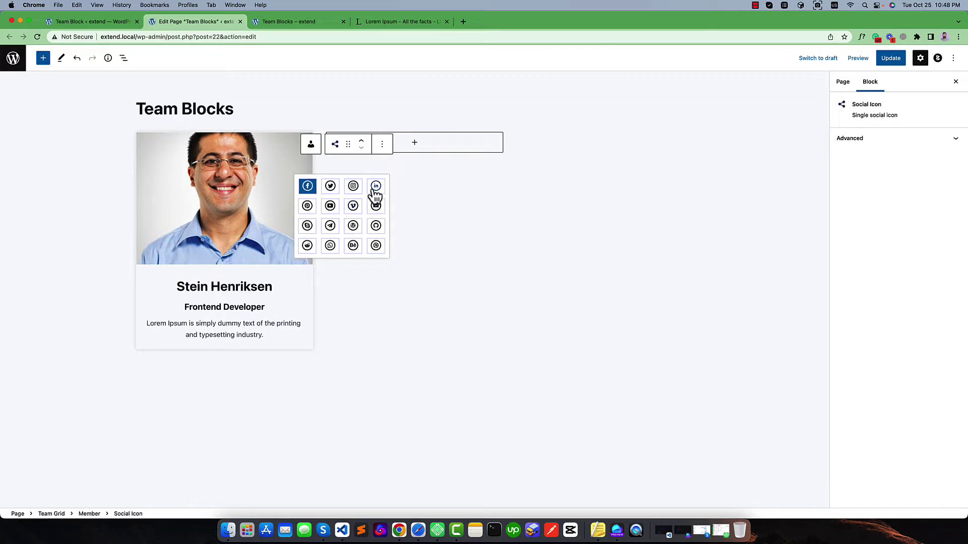
left_click(376, 187)
left_click_drag(312, 196, 298, 196)
type("ht")
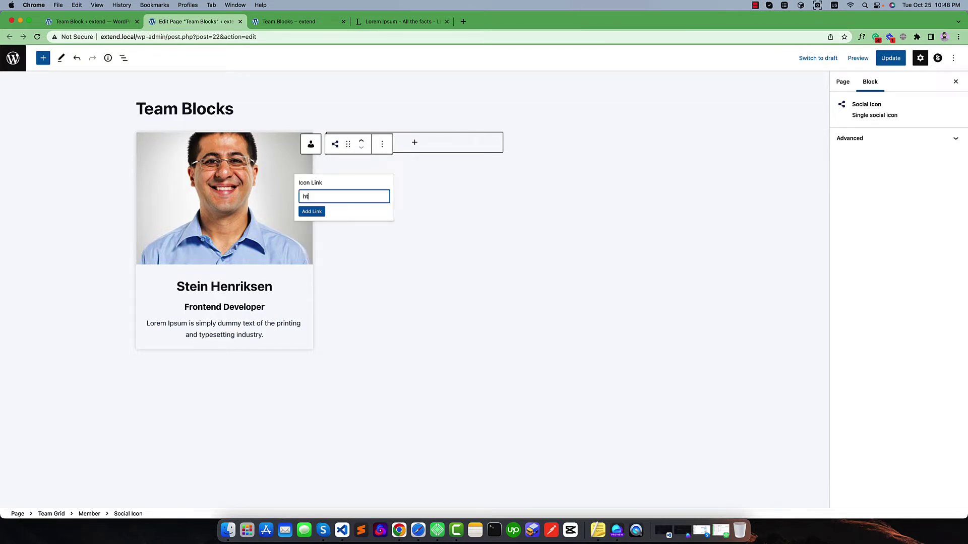
type("tps://linkedin.com")
left_click(299, 215)
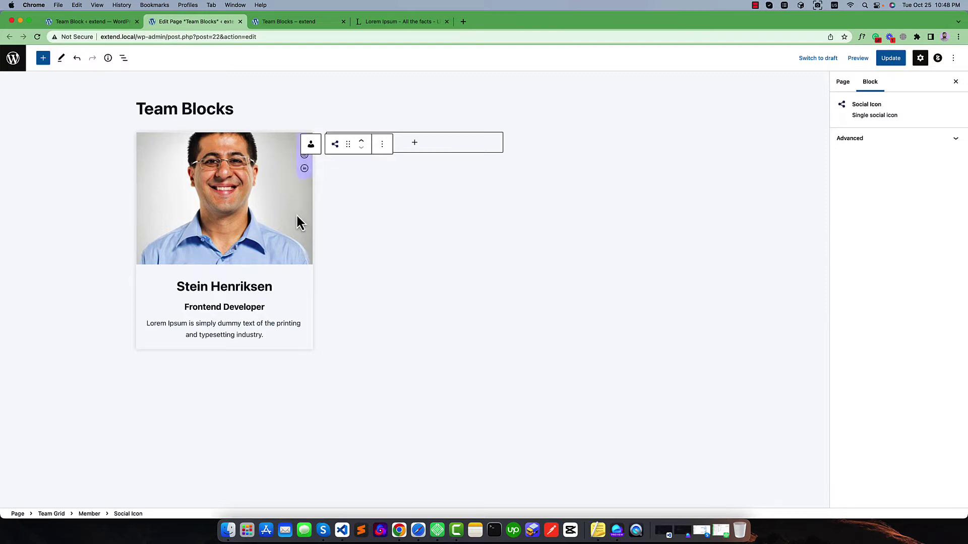
left_click(298, 217)
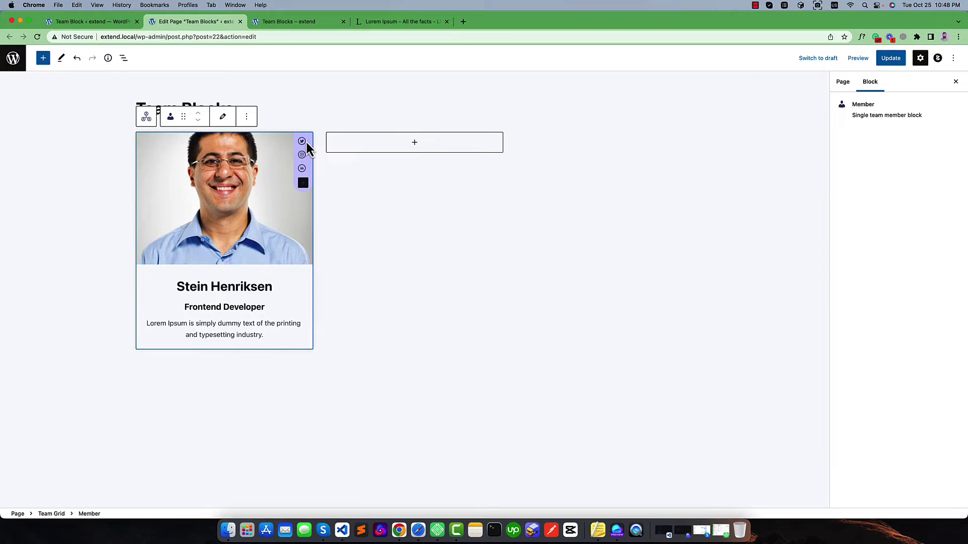
left_click(302, 183)
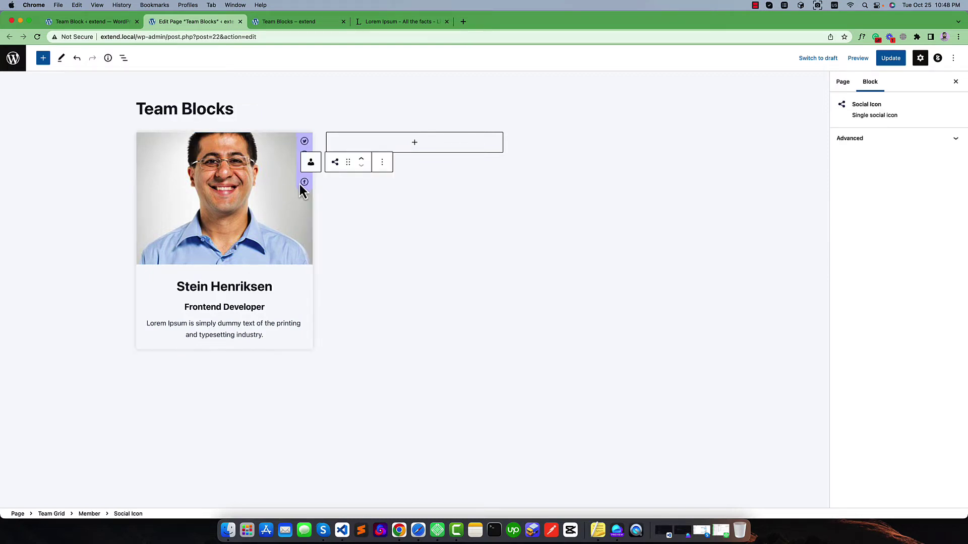
left_click(279, 198)
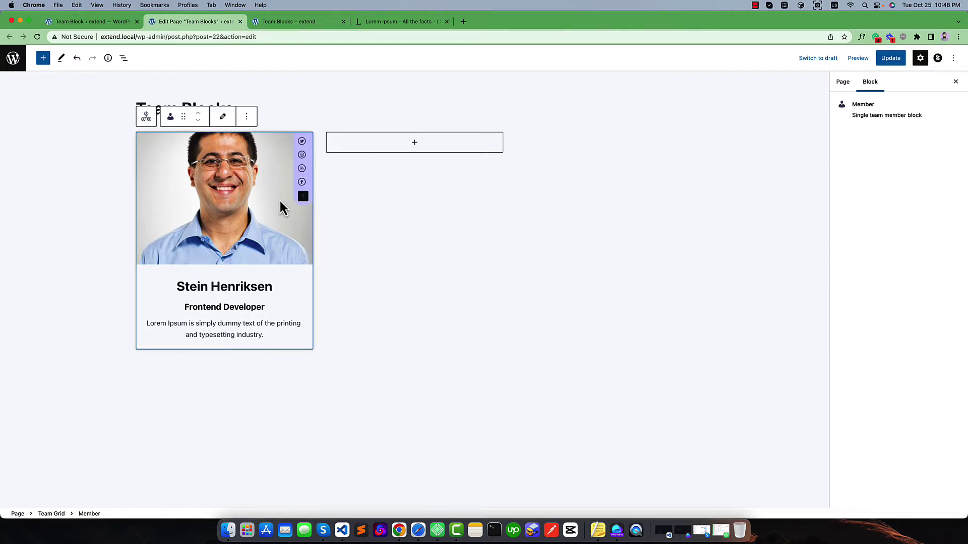
left_click(303, 183)
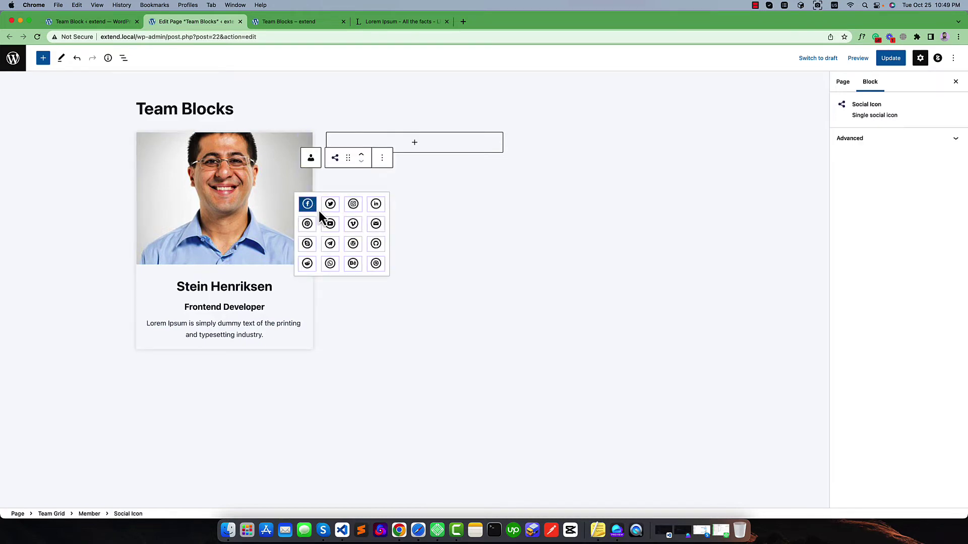
left_click(307, 200)
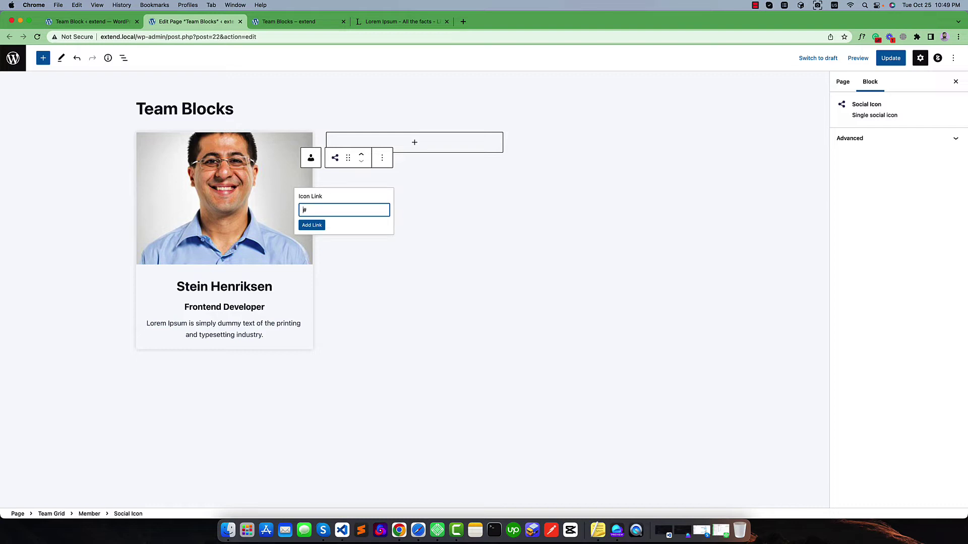
key("BackSpace")
type("https://facebook.com")
left_click(312, 225)
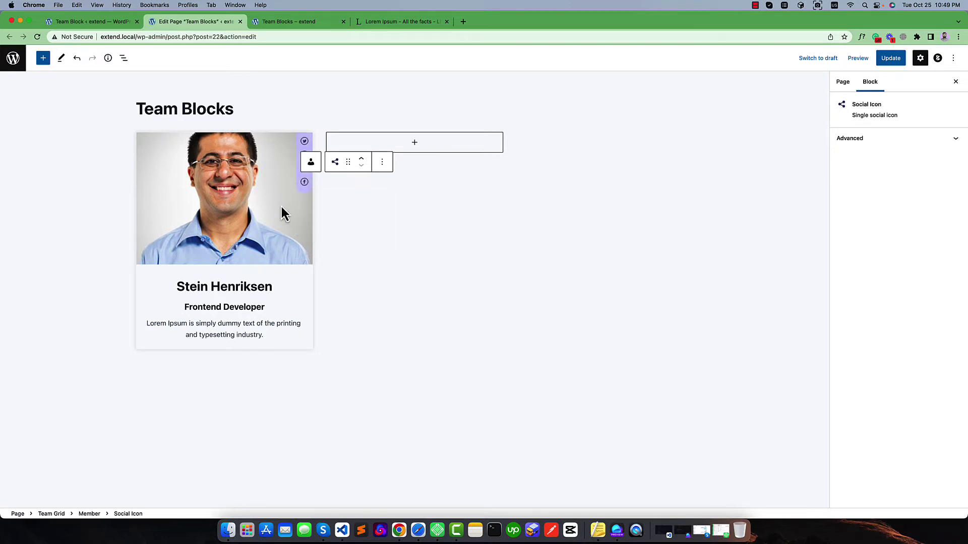
left_click(280, 202)
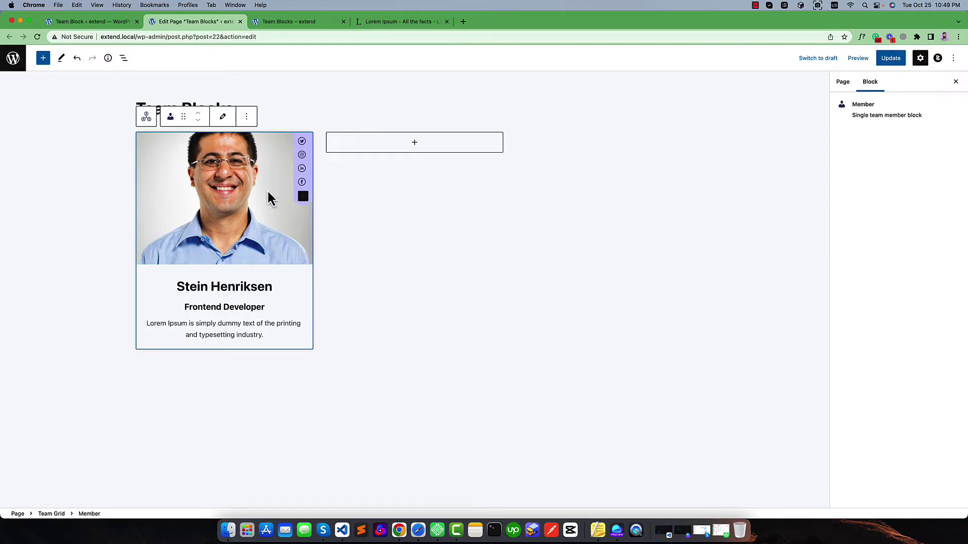
Move the Twitter icon down one place, below the Instagram icon
left_click(303, 144)
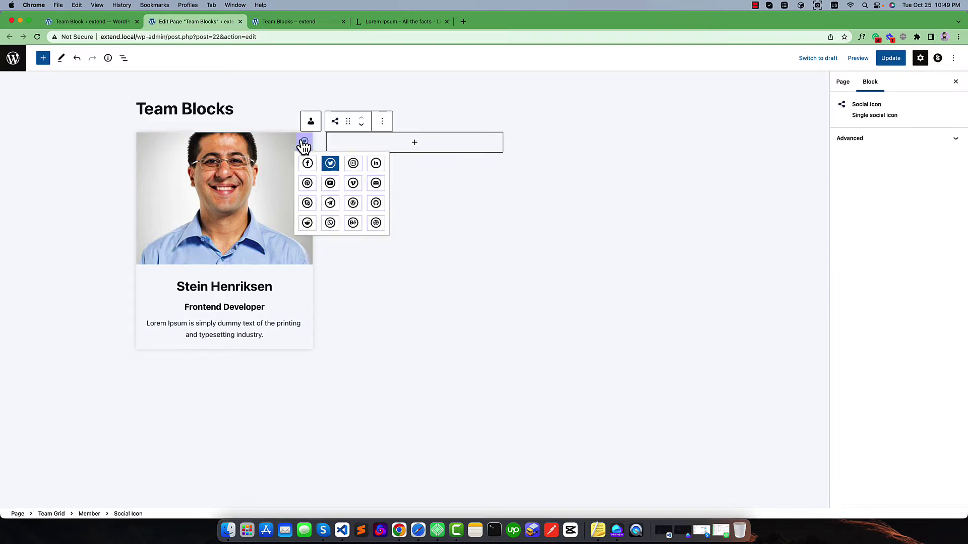
left_click(361, 121)
left_click(272, 158)
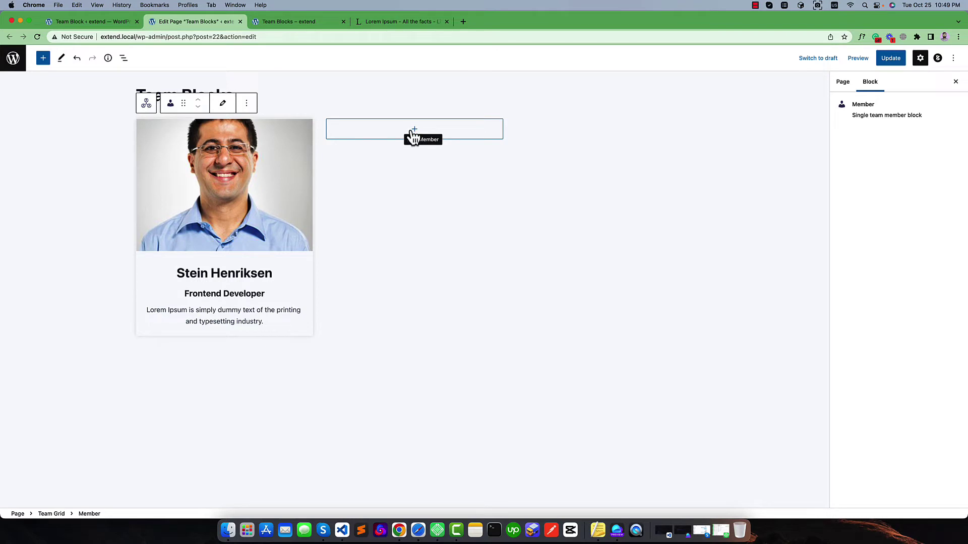
Duplicate the member card and replace the copy's photo with the portrait of the dark-haired man in the white shirt
left_click(247, 104)
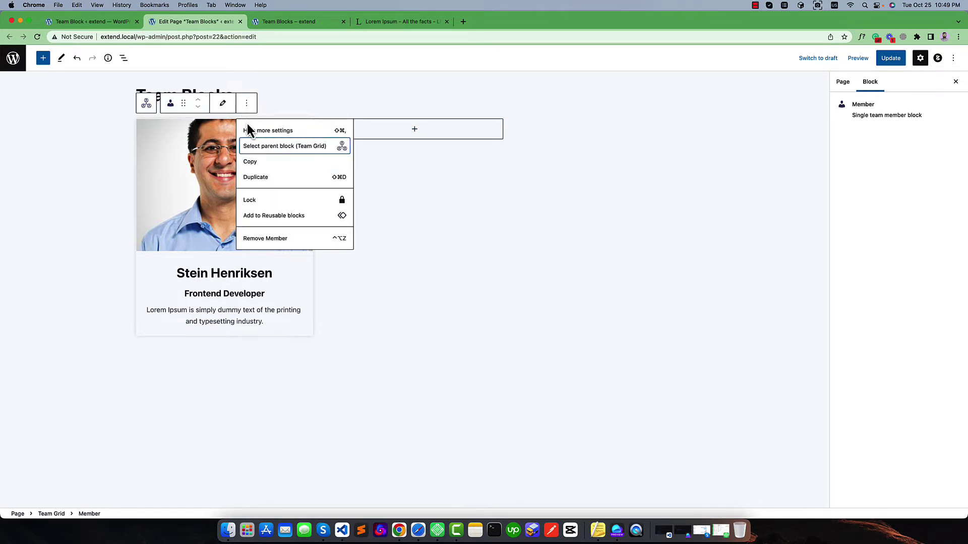
left_click(263, 179)
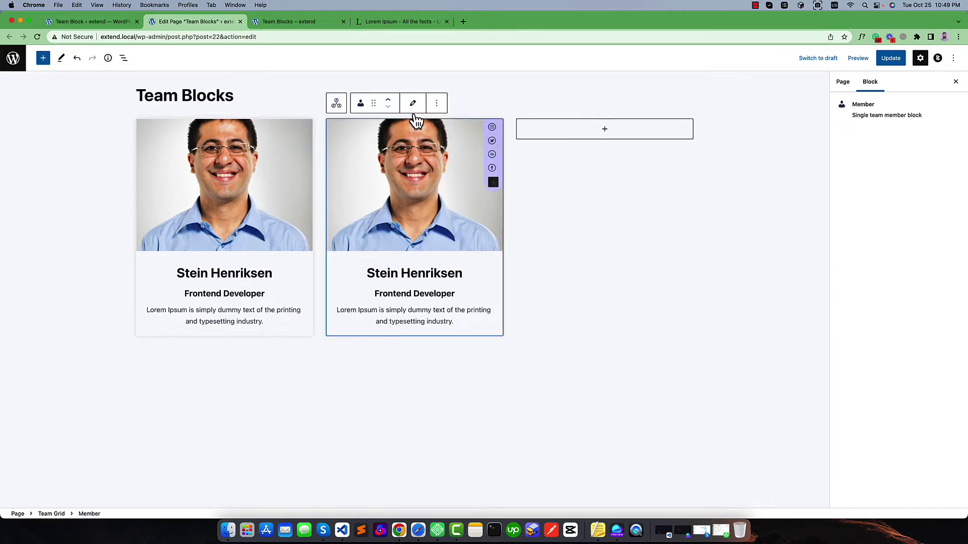
left_click(416, 121)
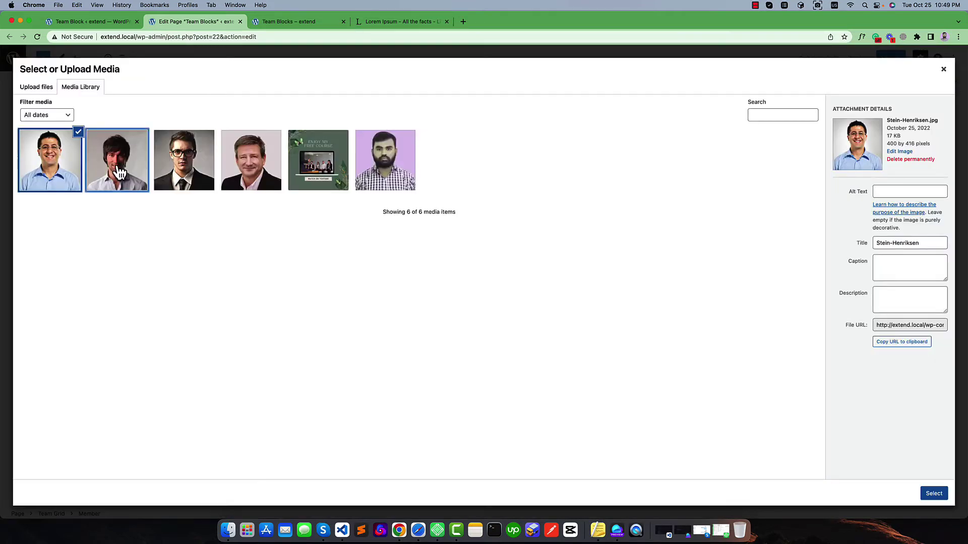
left_click(120, 173)
left_click(933, 494)
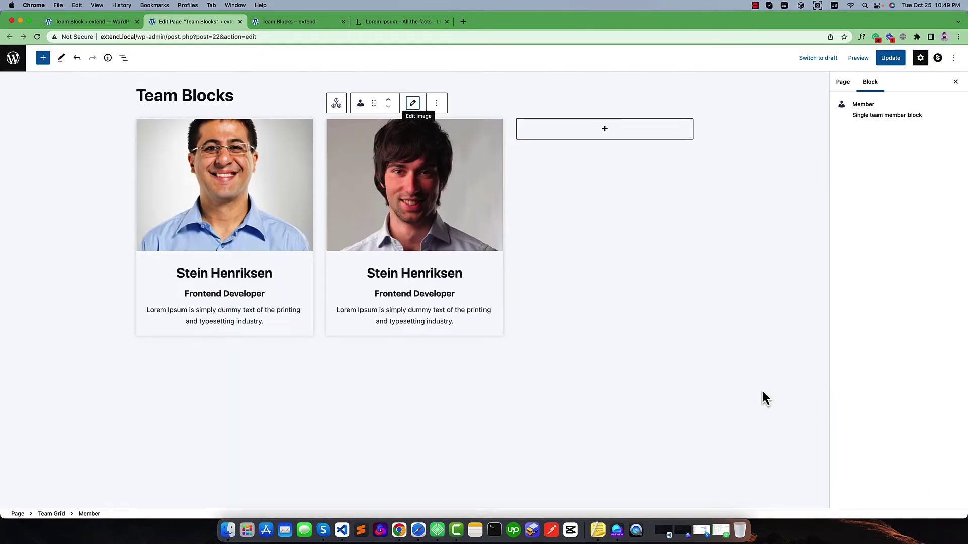
Replace the name on the second member card with the new member's full name
left_click_drag(368, 275, 465, 273)
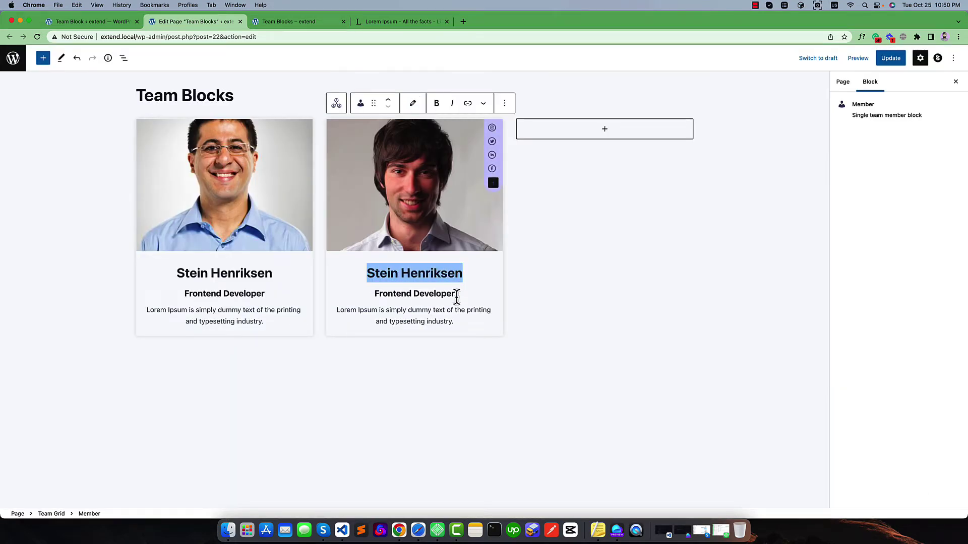
type("John do")
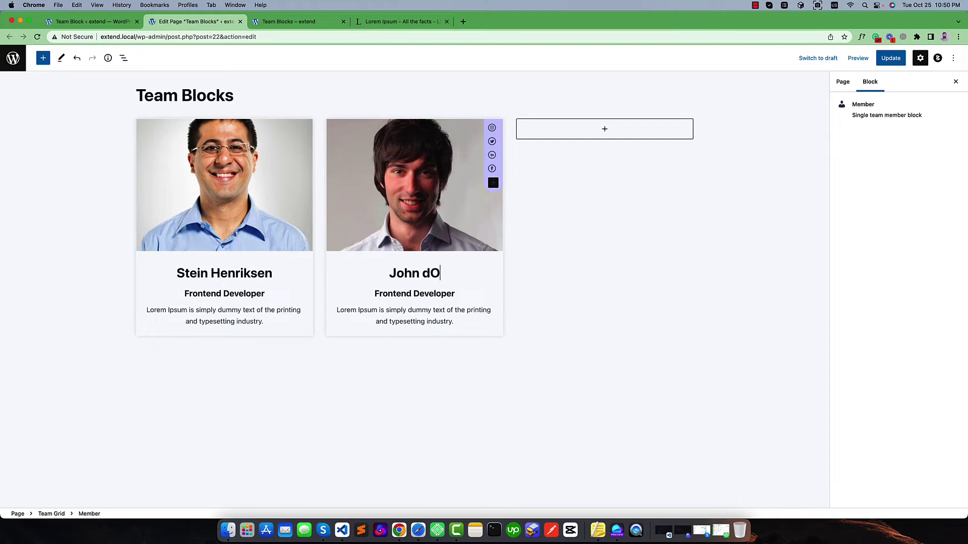
key("BackSpace")
key("BackSpace")
type("Doe")
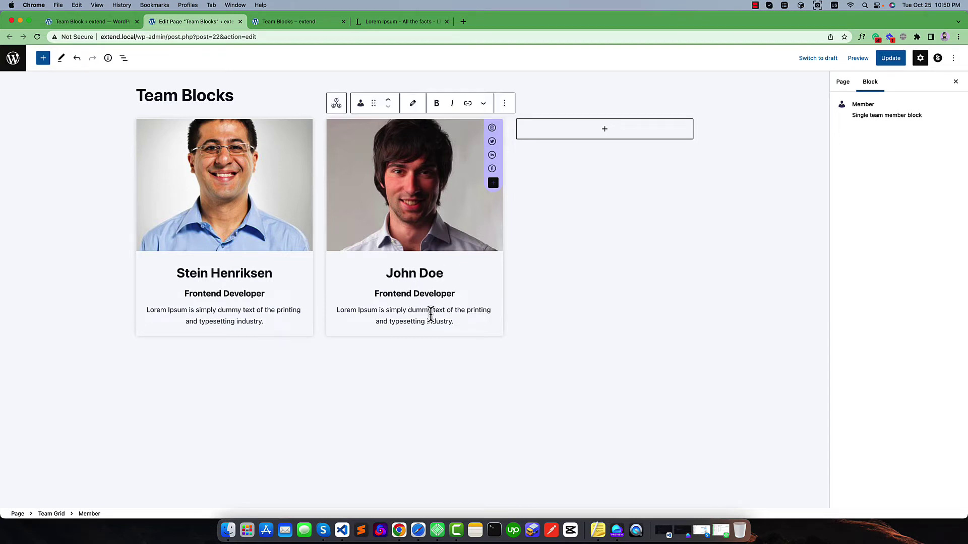
Change the position on the second member card to Backend Developer
double_click(391, 293)
type("B")
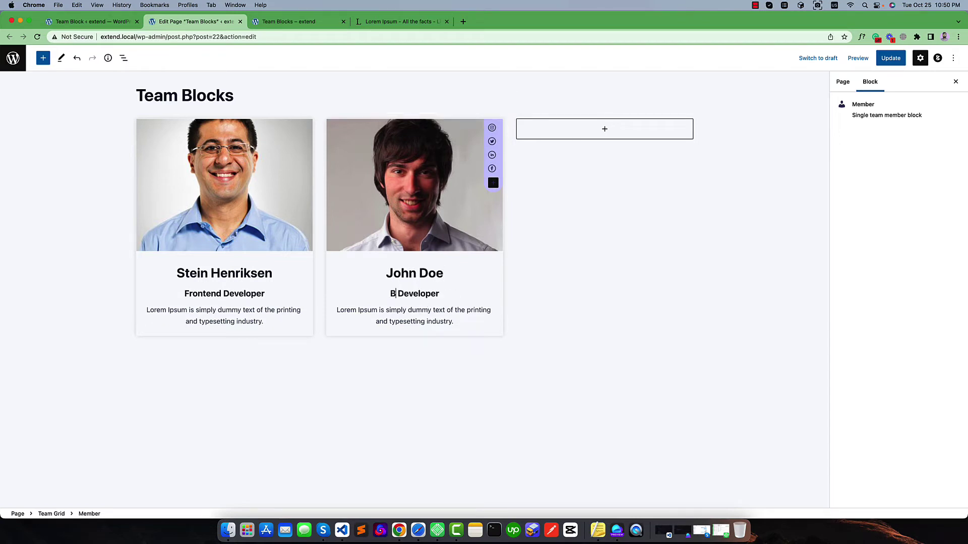
type("ackedn")
key("BackSpace")
key("BackSpace")
type("nd")
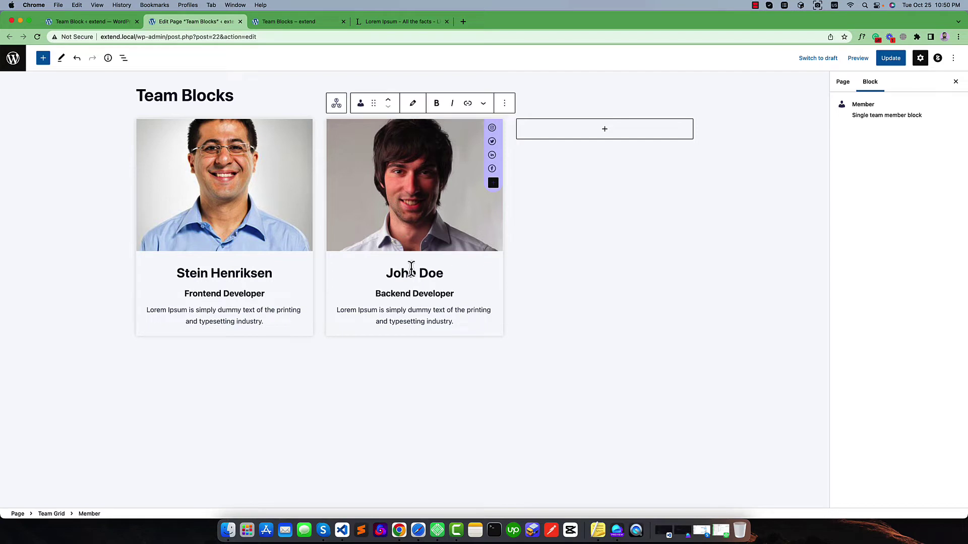
left_click(431, 144)
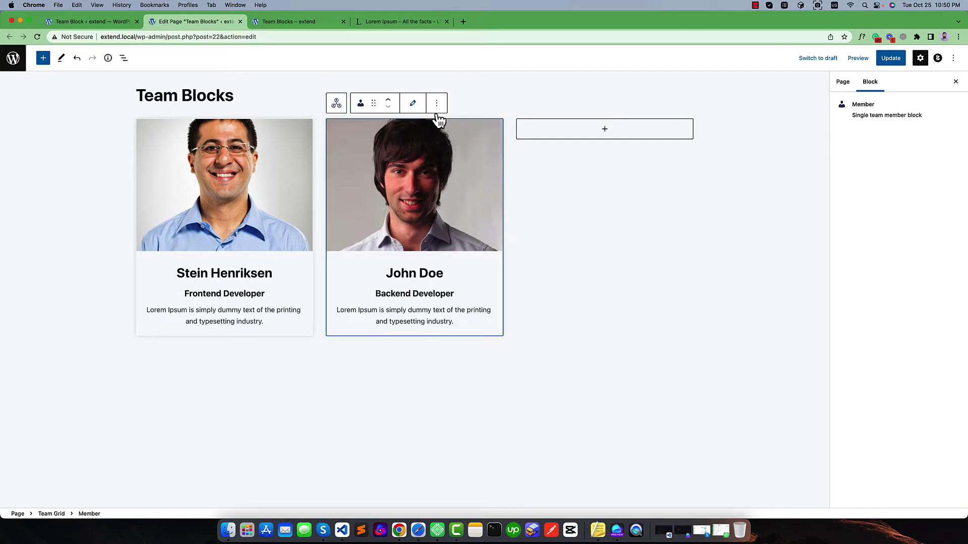
left_click(490, 131)
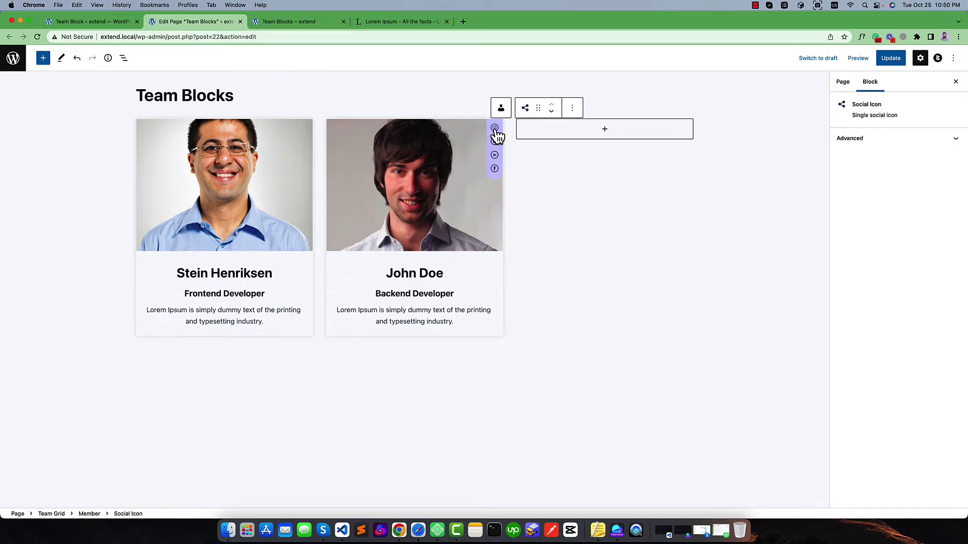
left_click(496, 132)
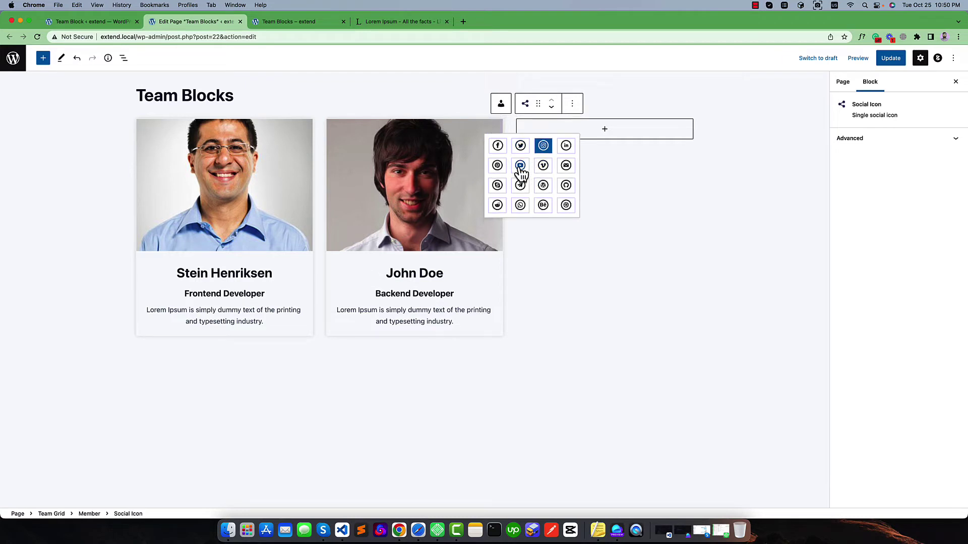
left_click(505, 159)
left_click(506, 157)
type("s://instagram.com")
double_click(521, 157)
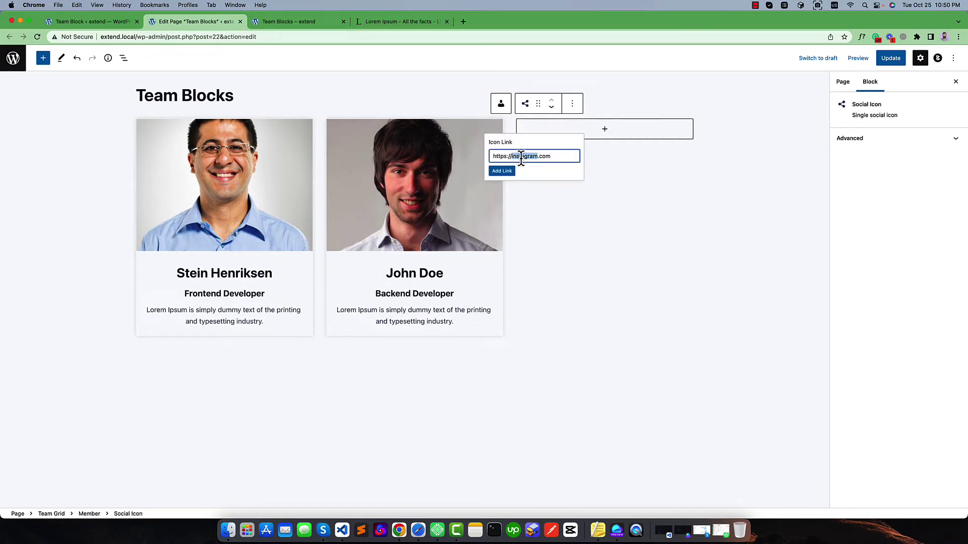
type("youtube")
left_click(506, 172)
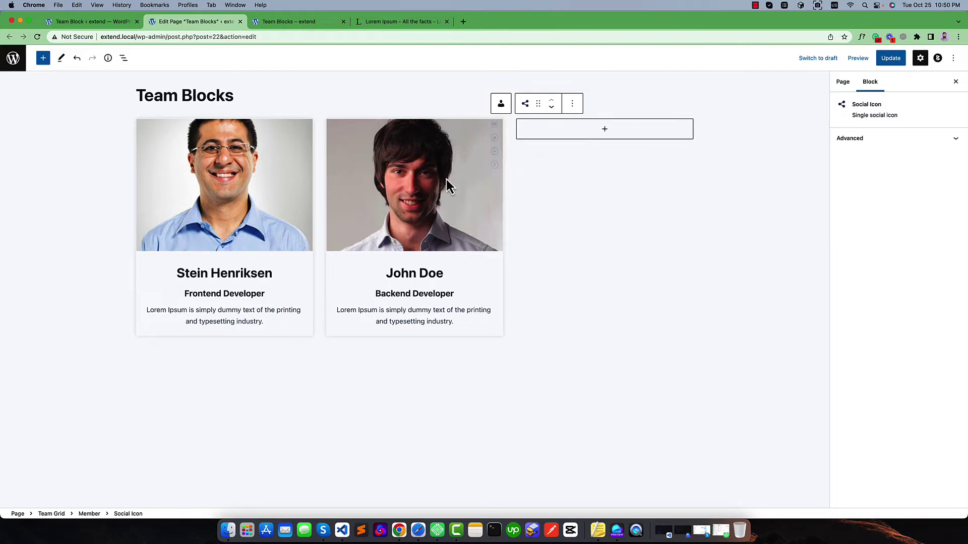
Duplicate the second member card and replace the copy's photo with the portrait of the man in glasses and a dark suit
left_click(408, 179)
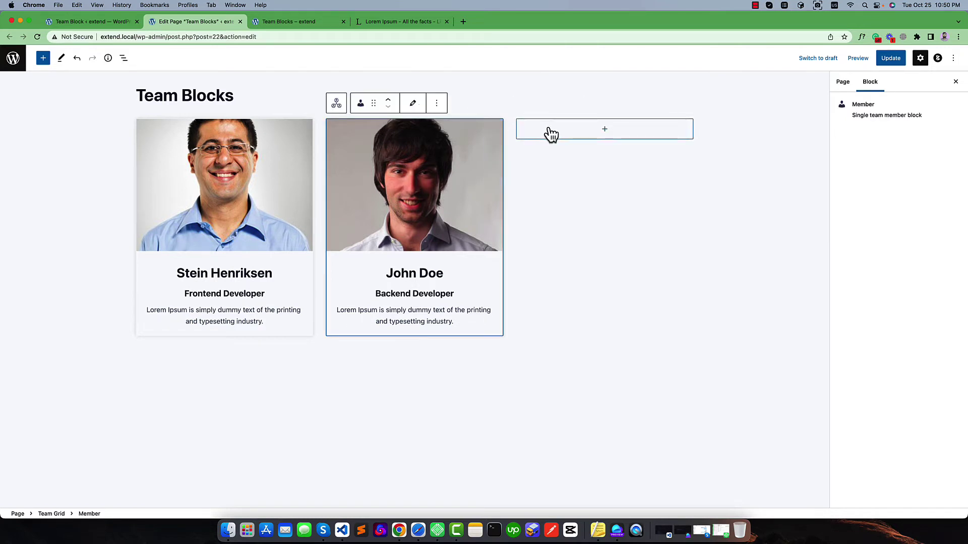
left_click(437, 104)
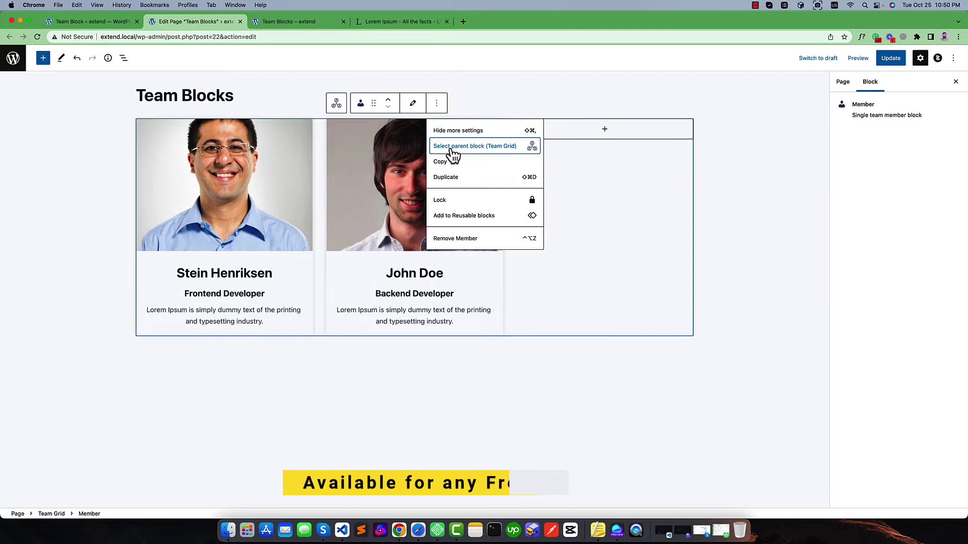
left_click(464, 179)
left_click(603, 103)
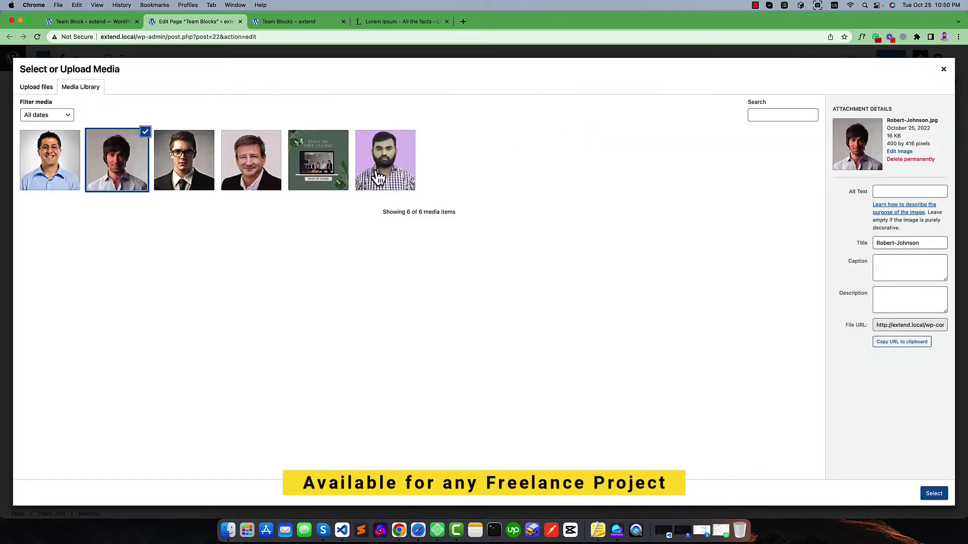
left_click(199, 187)
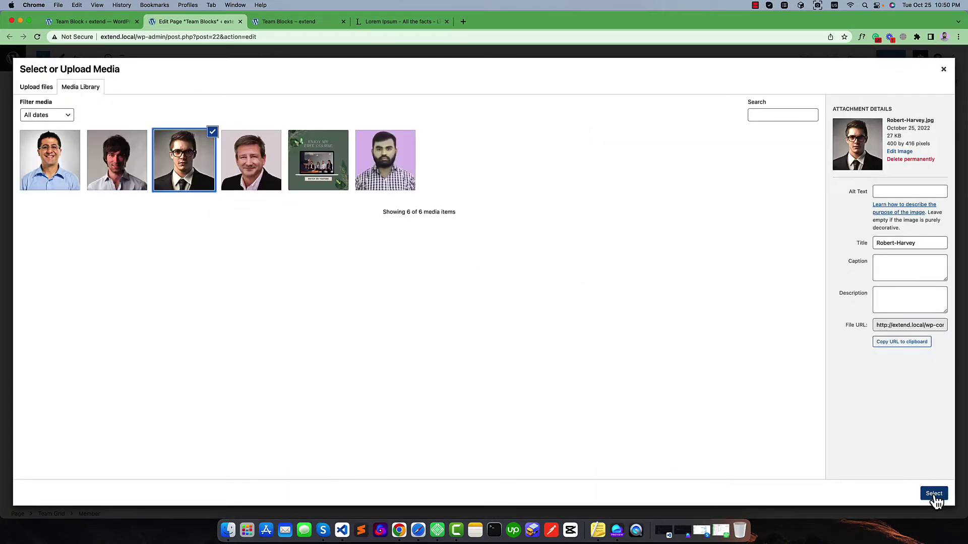
left_click(934, 495)
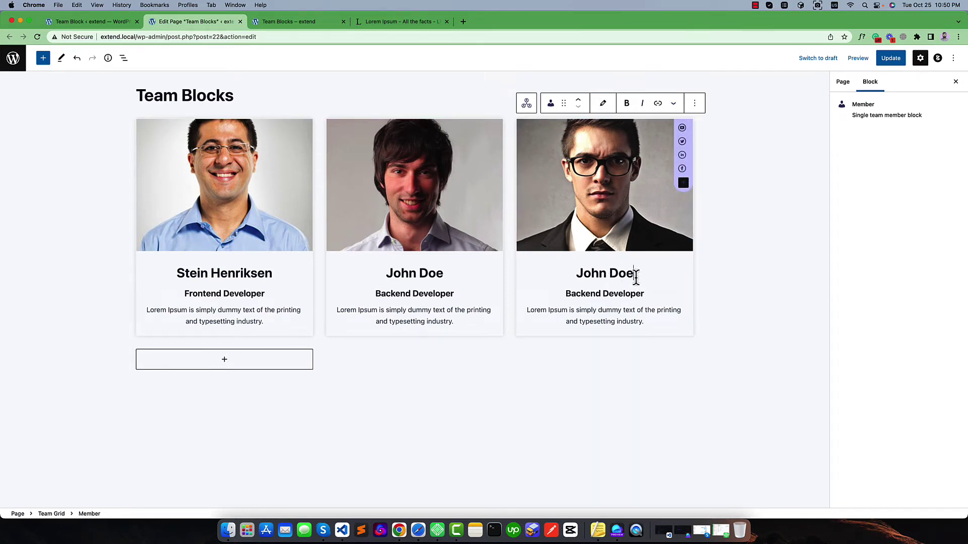
Replace the surname on the third member card with the new member's surname
left_click_drag(633, 277, 577, 276)
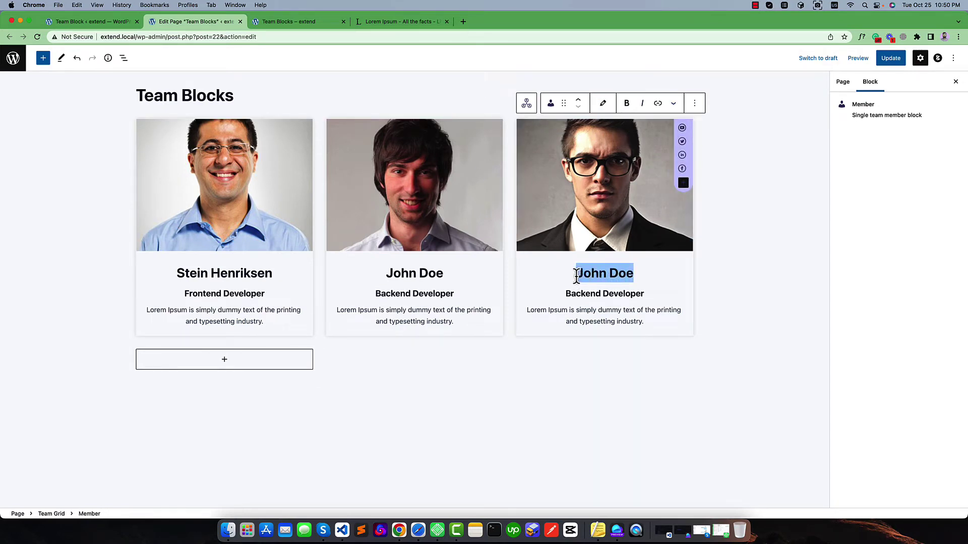
key("Right")
key("BackSpace")
key("BackSpace")
key("BackSpace")
type("S")
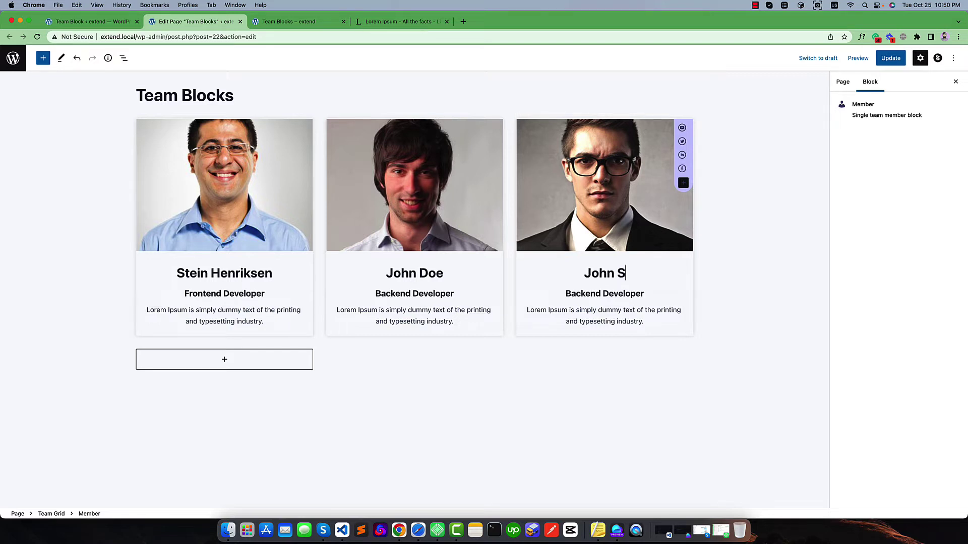
type("mith")
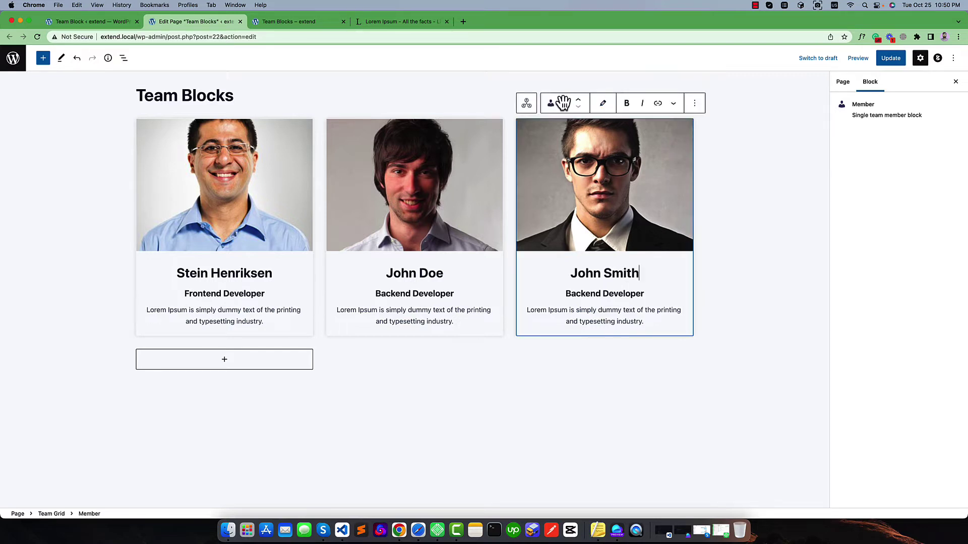
Duplicate the third member card and replace the copy's photo with the portrait of the older man in the dark jacket
left_click(691, 105)
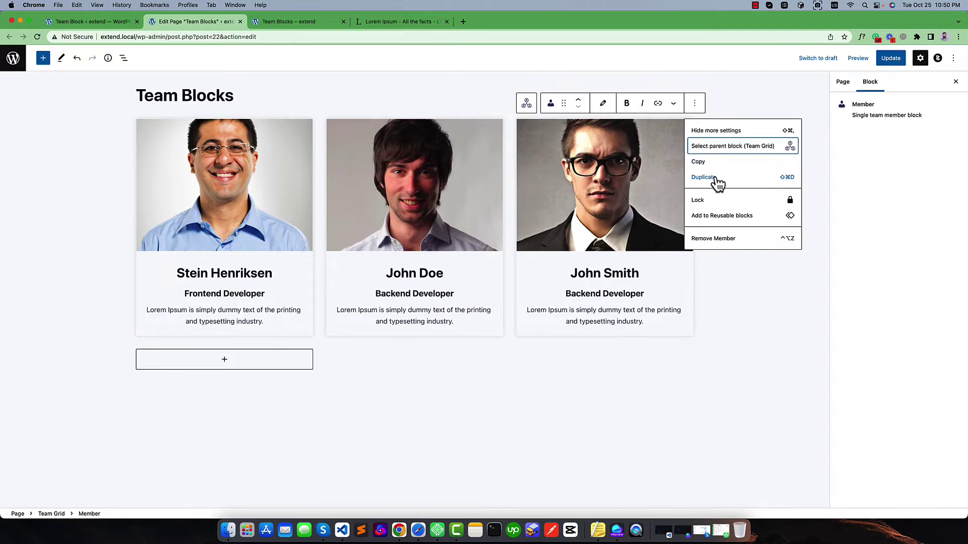
left_click(714, 181)
mouse_move(184, 399)
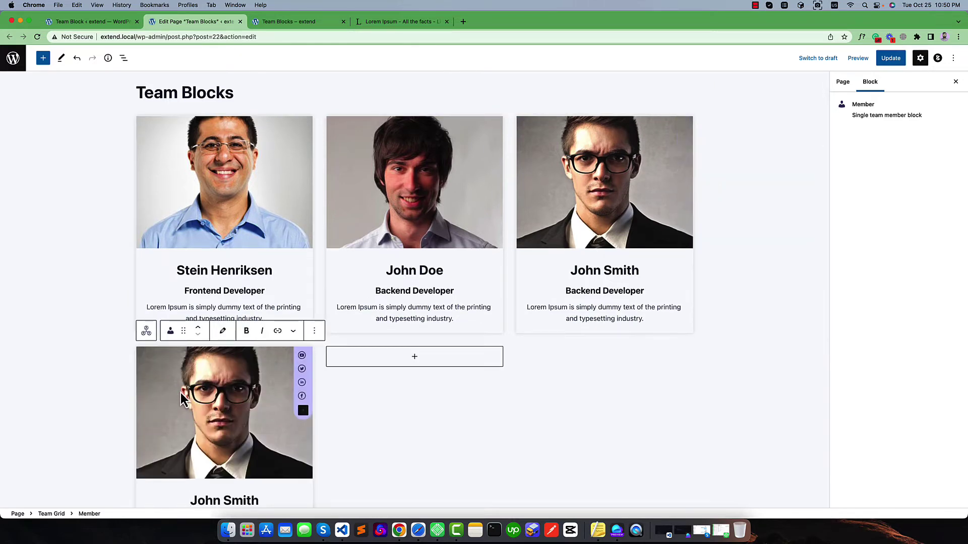
scroll(187, 363, "down", 2)
left_click(221, 284)
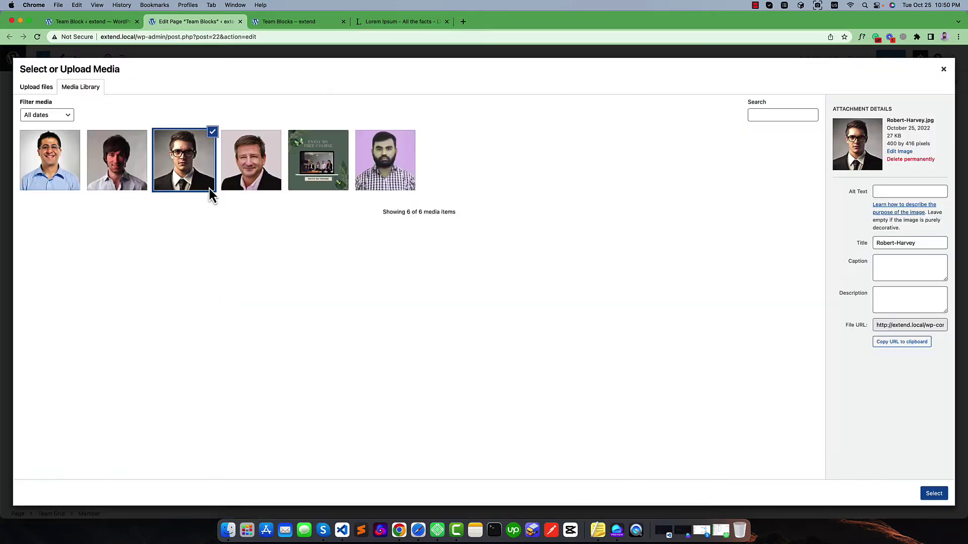
left_click(258, 171)
left_click(934, 494)
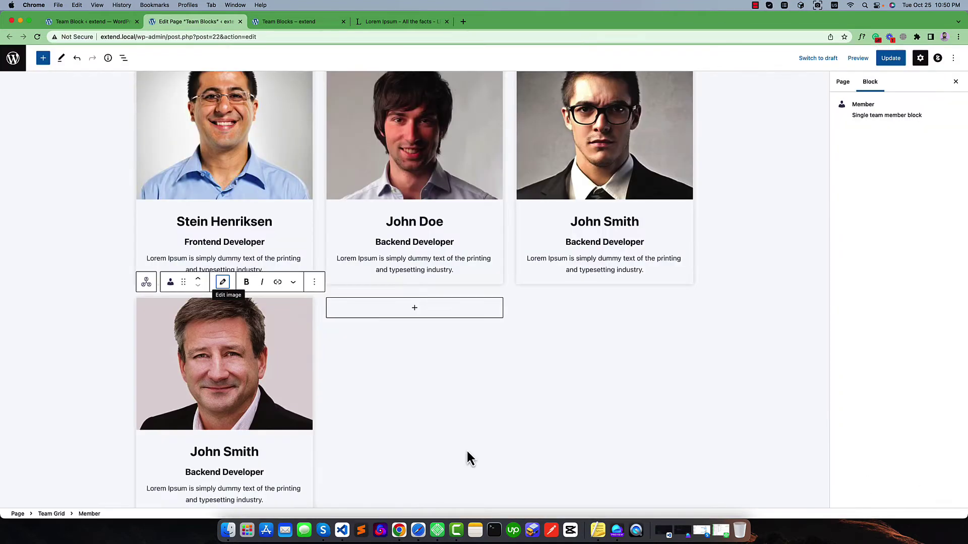
Replace the name on the fourth member card with the new member's full name
scroll(229, 466, "down", 2)
double_click(230, 391)
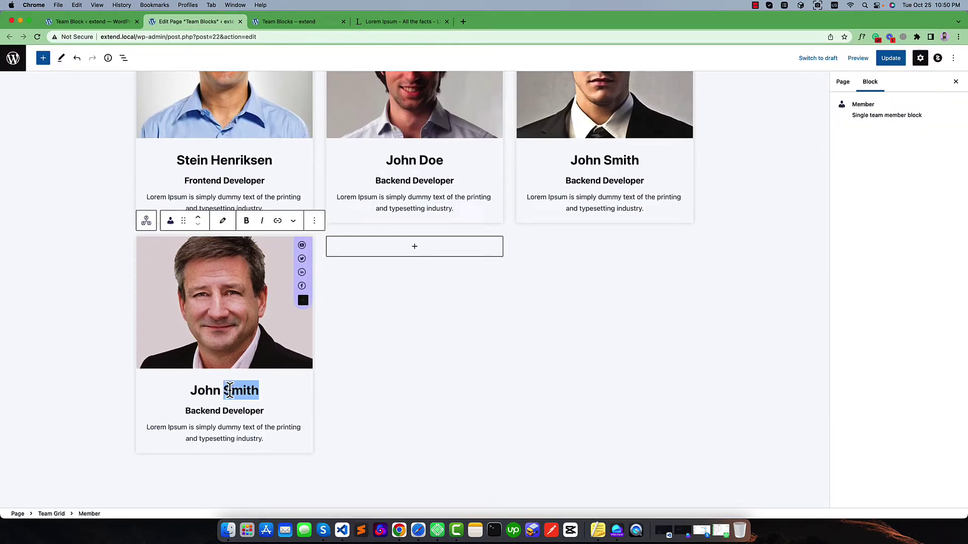
key("BackSpace")
key("BackSpace")
key("BackSpace")
key("BackSpace")
key("BackSpace")
key("BackSpace")
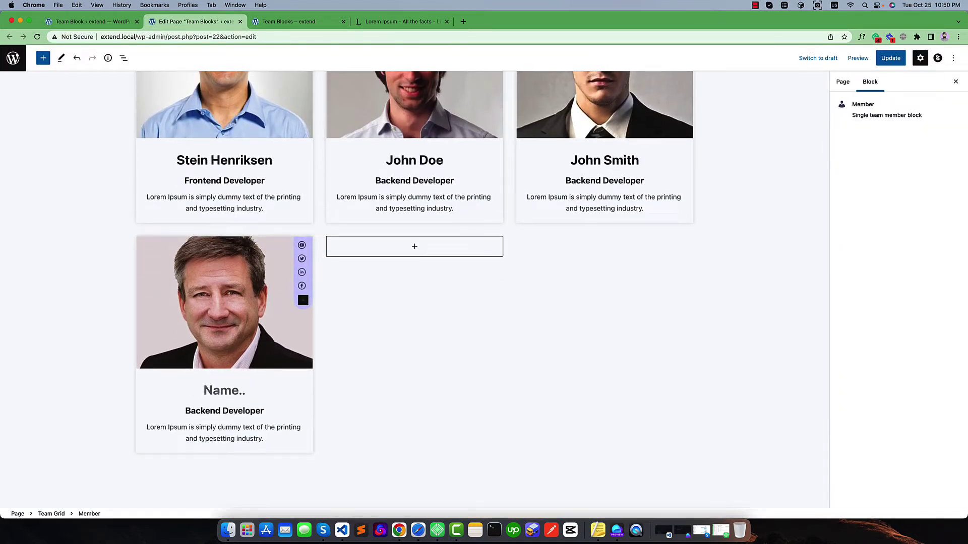
type("Chritiano Doe")
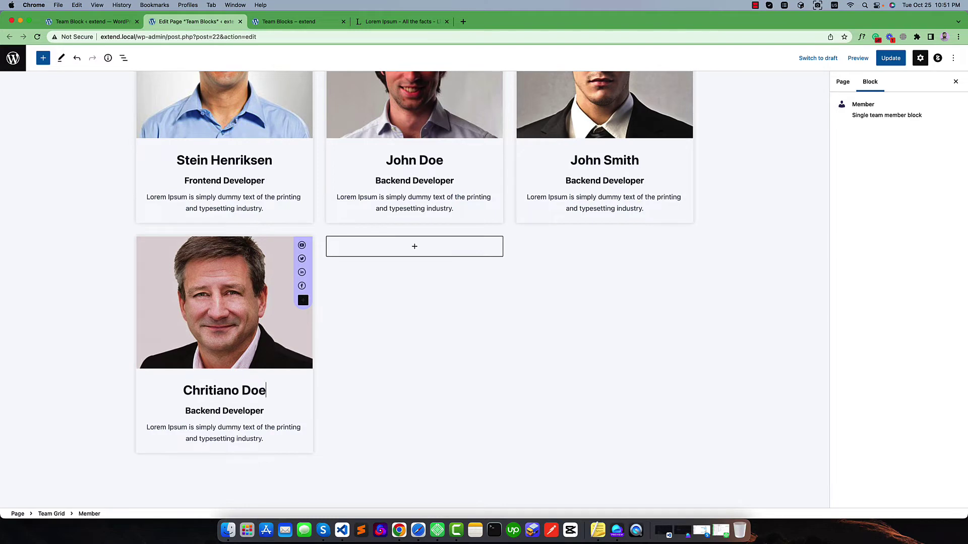
Change the position on the fourth member card to Project Manager
triple_click(216, 411)
type("Pro")
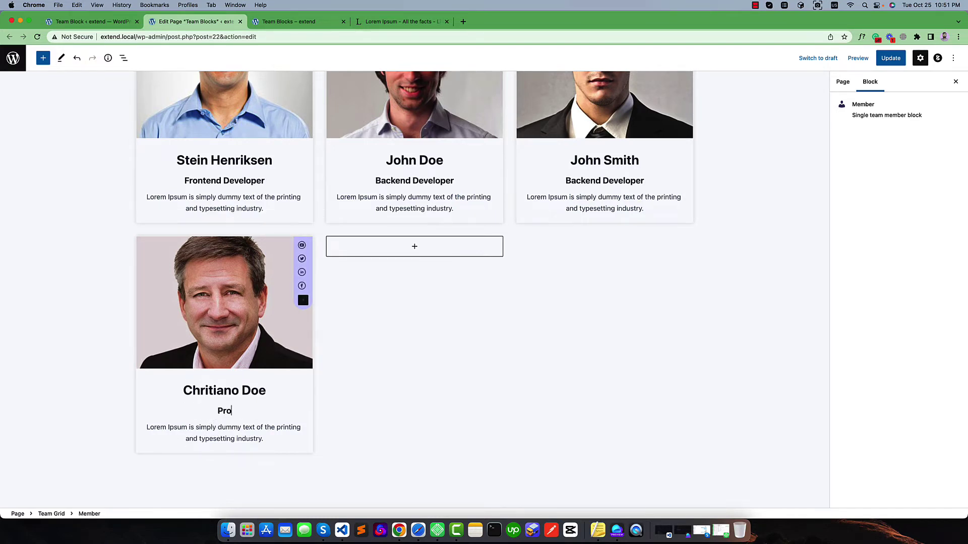
type("ject Manager")
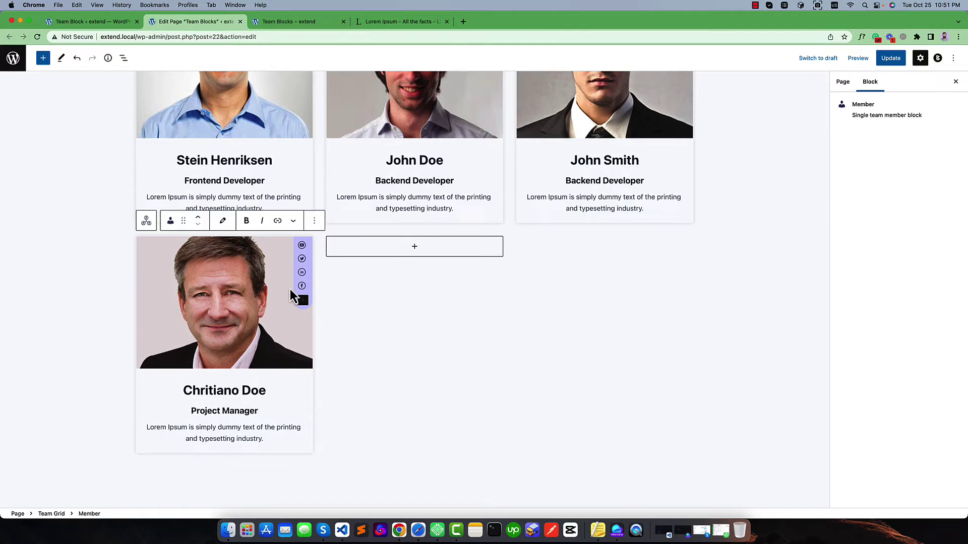
Select the whole Team Grid block, try different desktop column counts and set the number of columns to 4
scroll(356, 287, "up", 5)
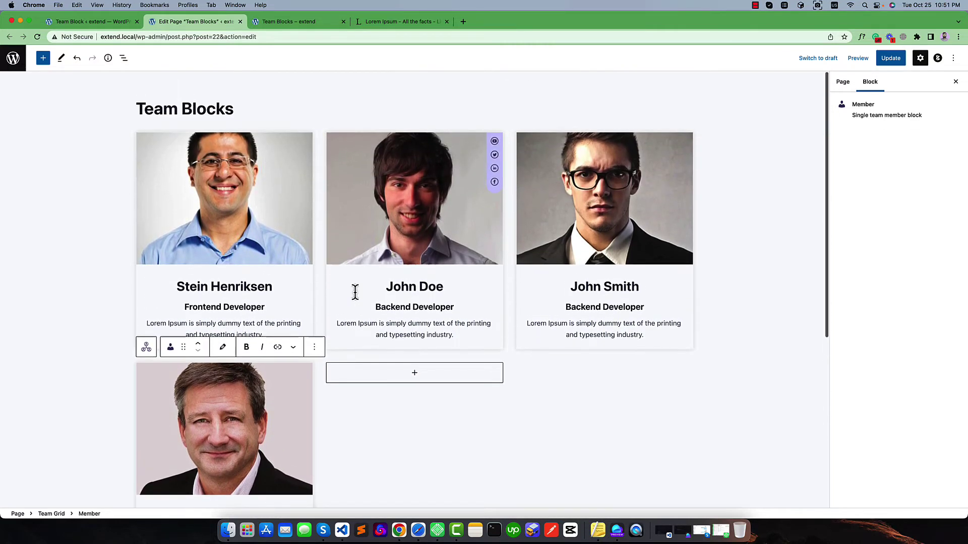
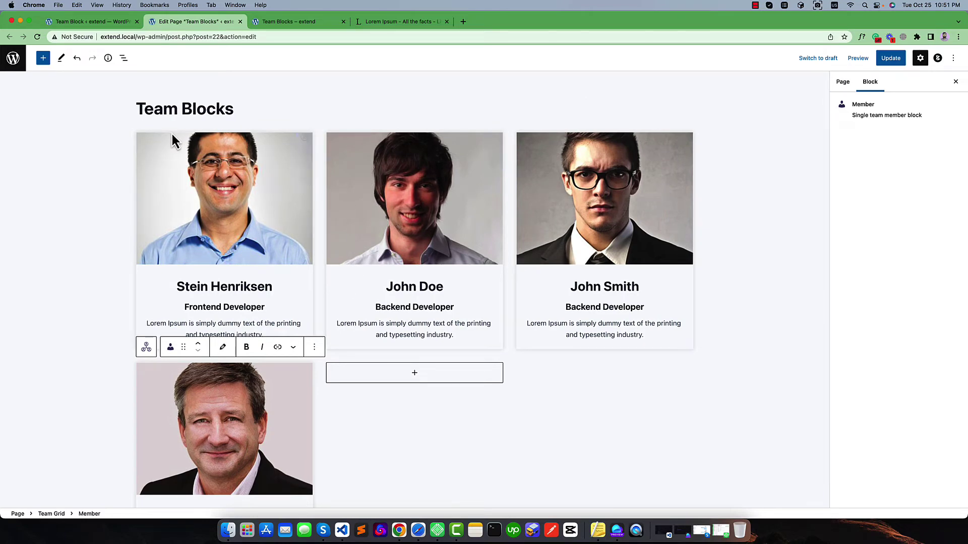
left_click(165, 133)
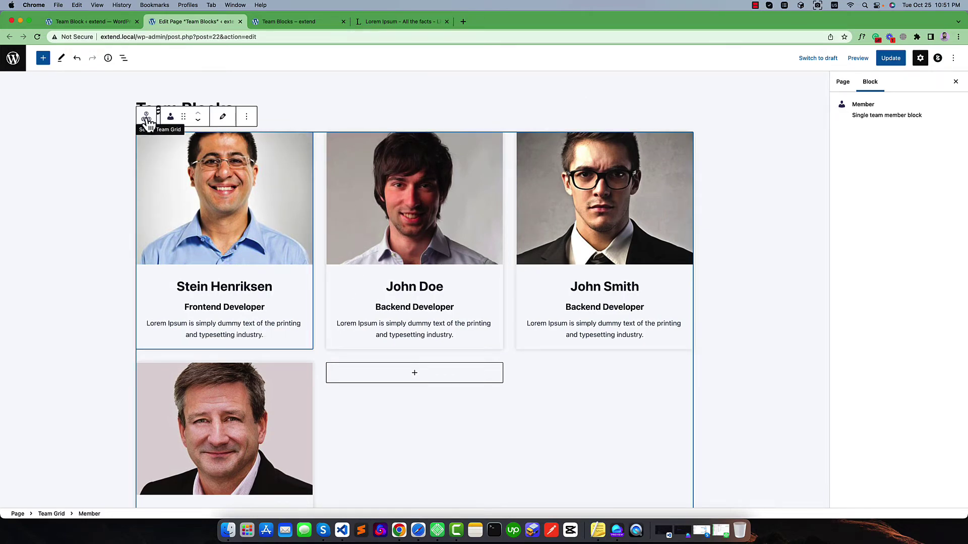
left_click(146, 119)
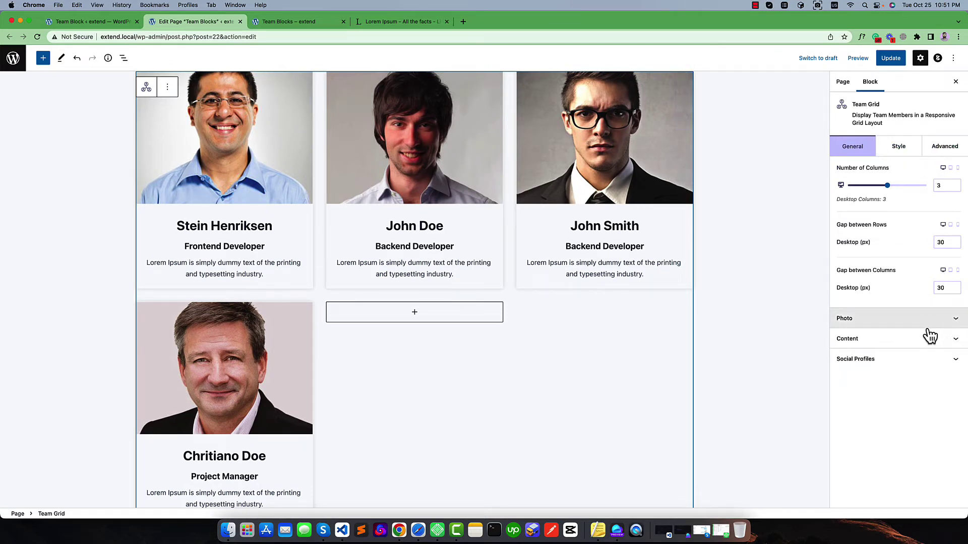
left_click_drag(837, 169, 890, 169)
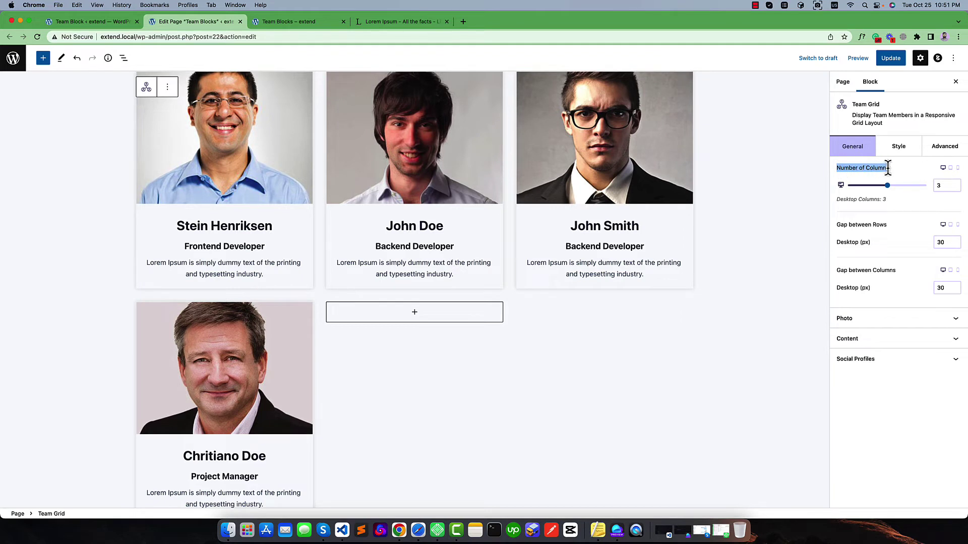
left_click(857, 180)
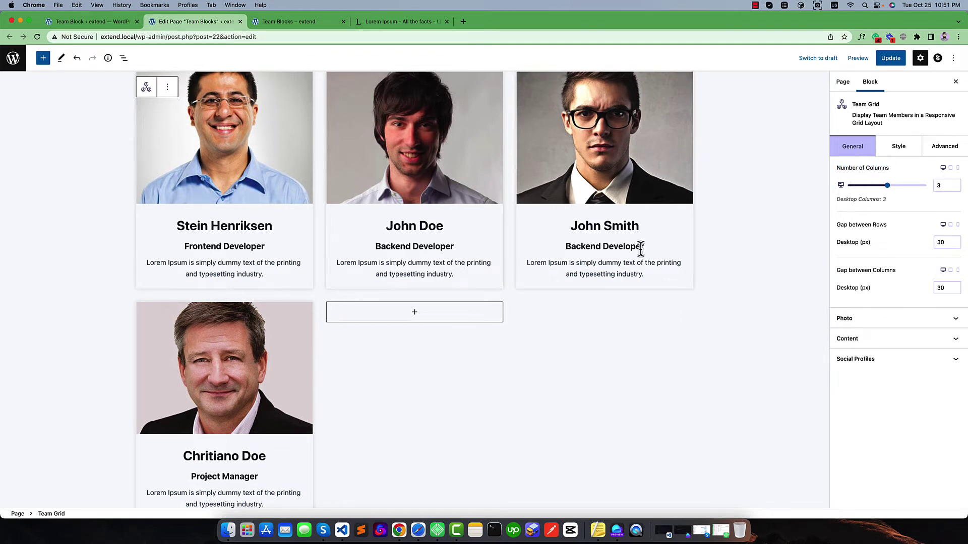
left_click(954, 185)
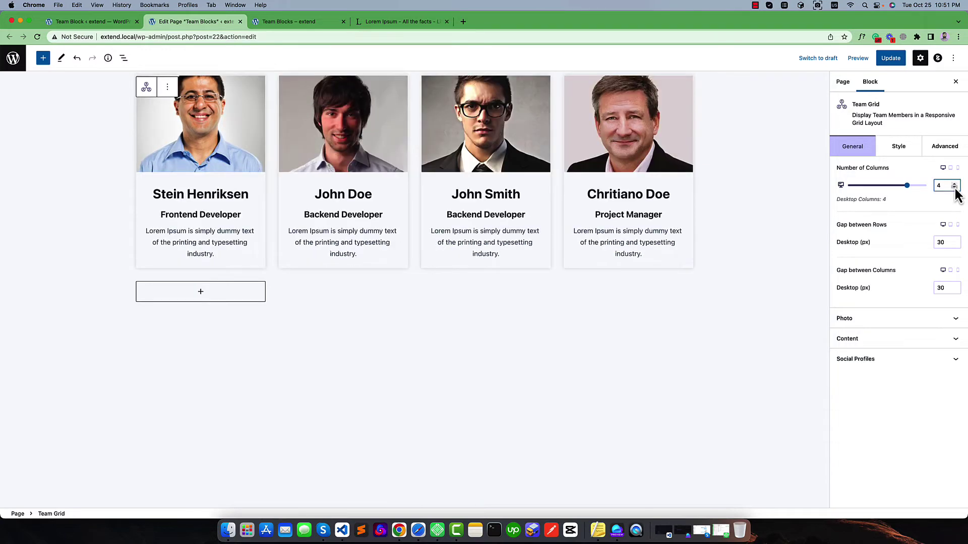
left_click(955, 187)
left_click(954, 187)
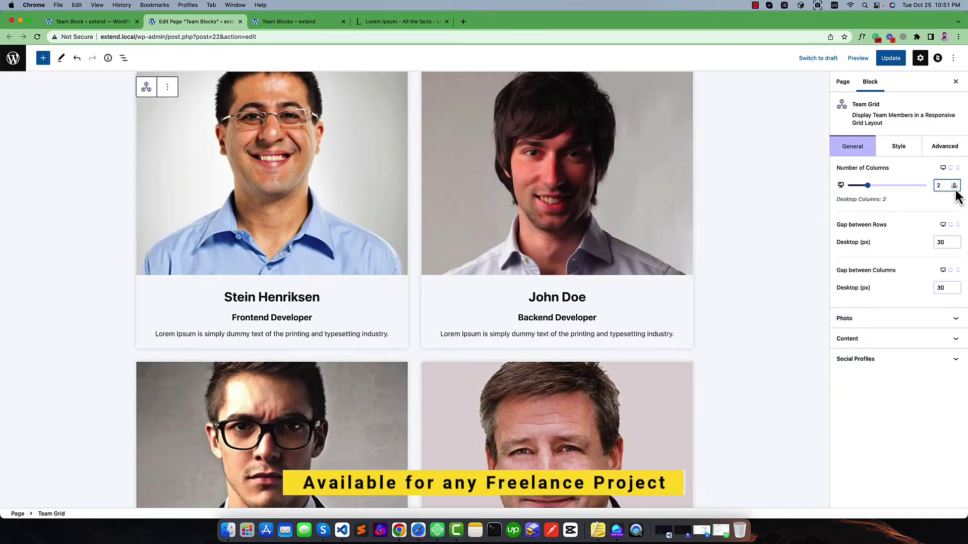
left_click(954, 187)
left_click_drag(848, 193, 904, 193)
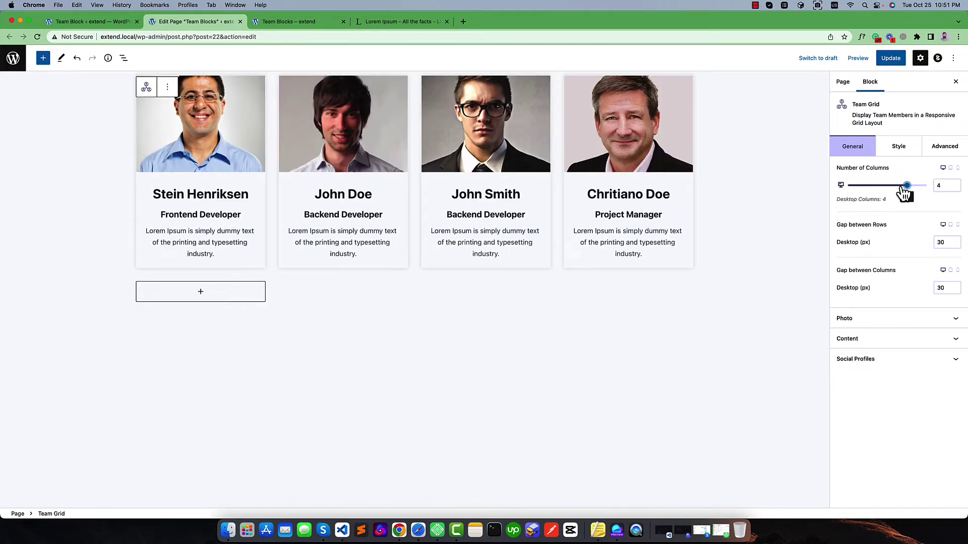
scroll(578, 207, "up", 2)
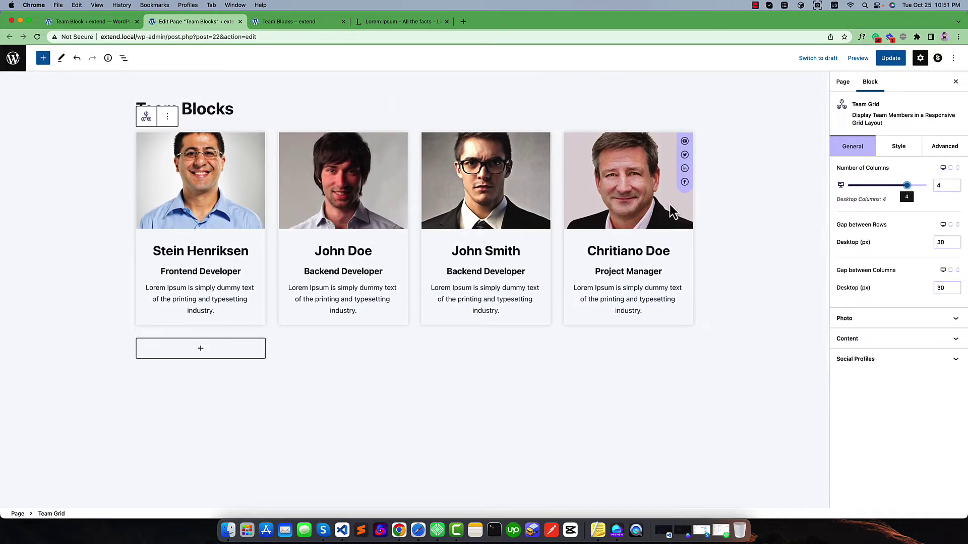
left_click_drag(837, 225, 879, 225)
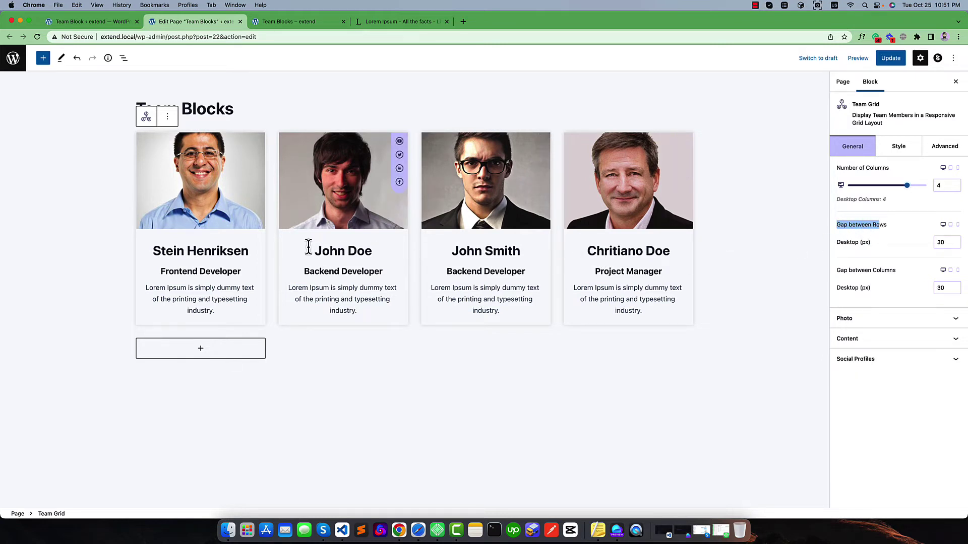
Set the Team Grid's gap between columns to 35 px for desktop and 25 px for tablet
left_click(359, 341)
scroll(371, 248, "down", 1)
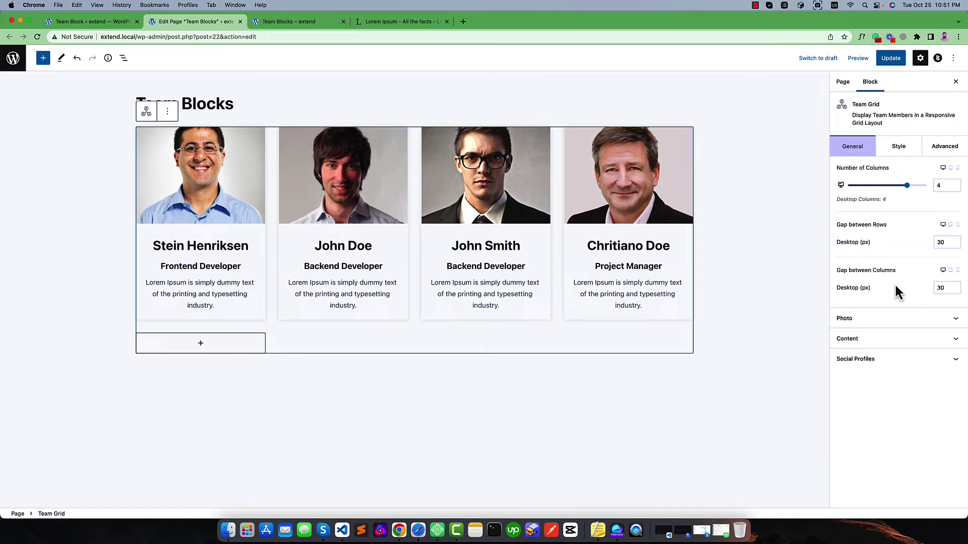
left_click_drag(836, 273, 895, 270)
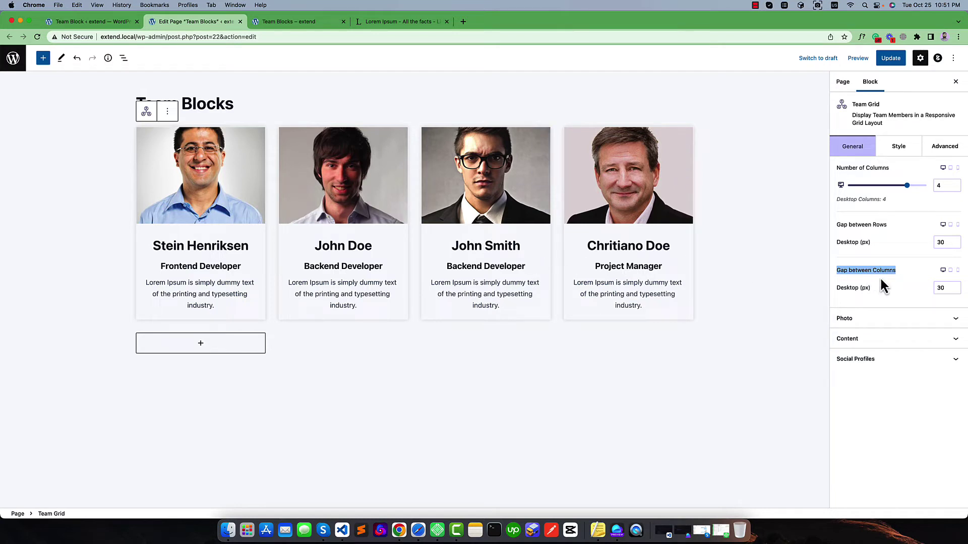
left_click(925, 282)
left_click(950, 270)
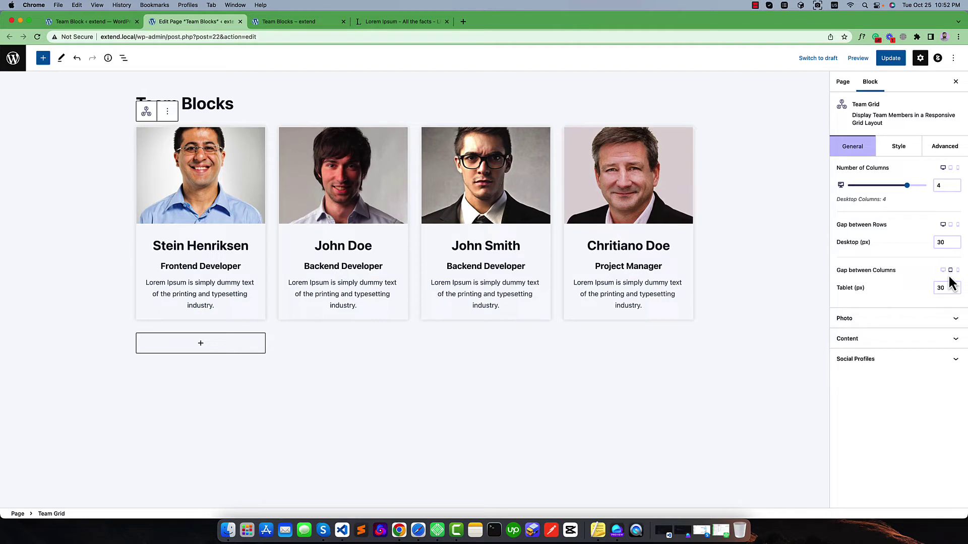
left_click(958, 271)
left_click(943, 271)
left_click(954, 286)
left_click_drag(954, 286, 954, 290)
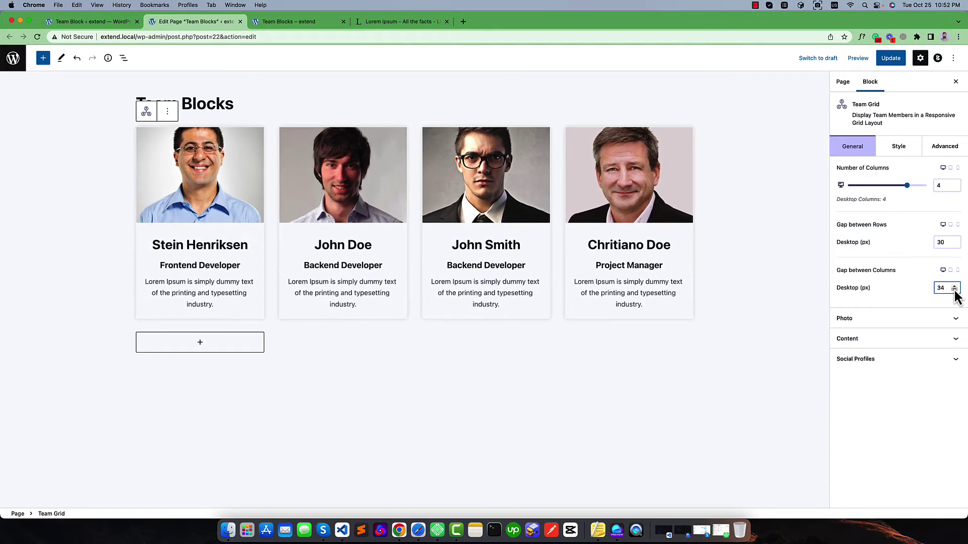
left_click(954, 286)
left_click(950, 271)
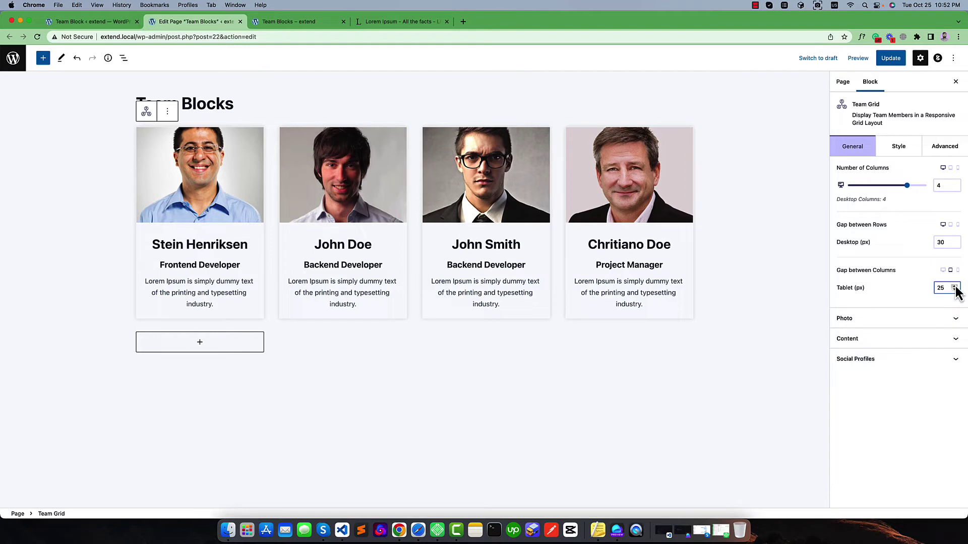
left_click(942, 270)
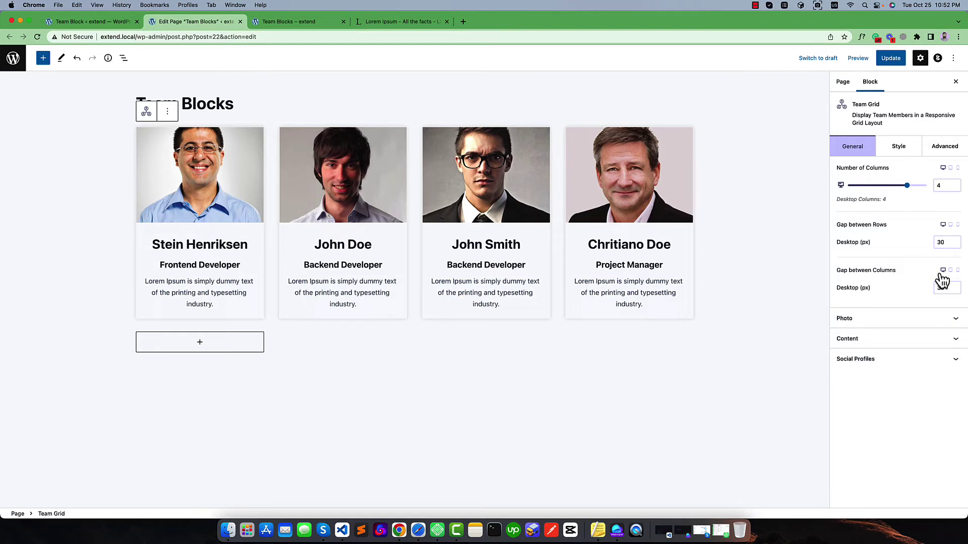
Set the photo ratio of the team member photos to 1:1
left_click(864, 318)
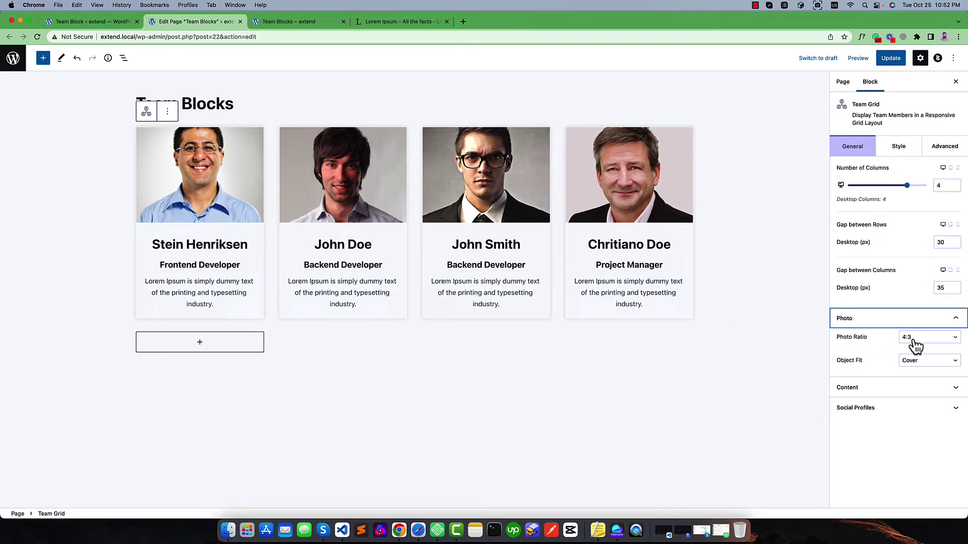
left_click(915, 342)
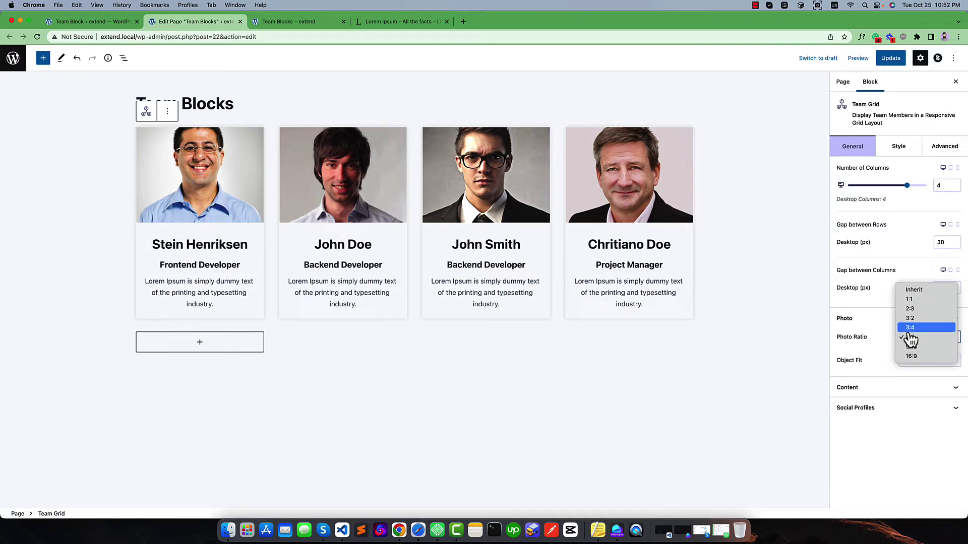
left_click(912, 300)
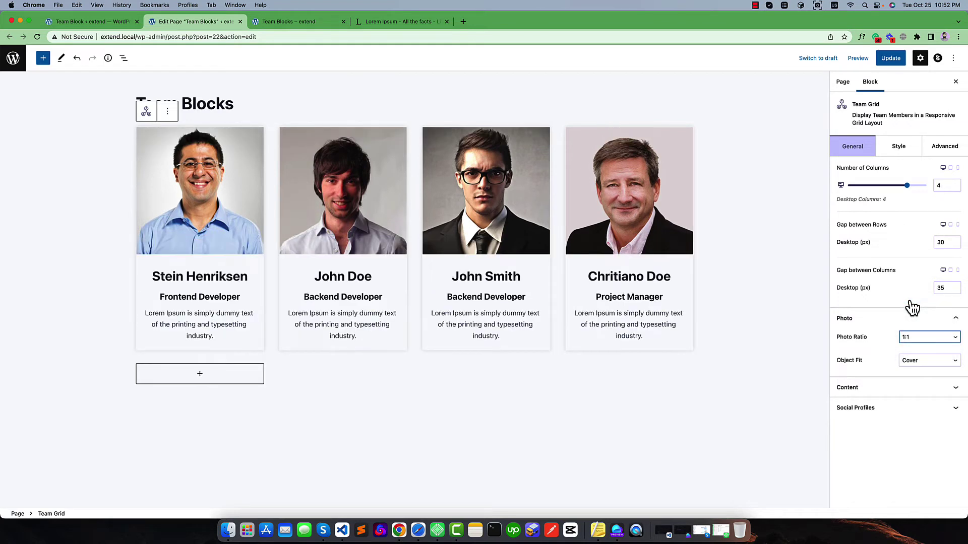
Try the Scale Down object fit on the member photos and return it to Cover
left_click(905, 367)
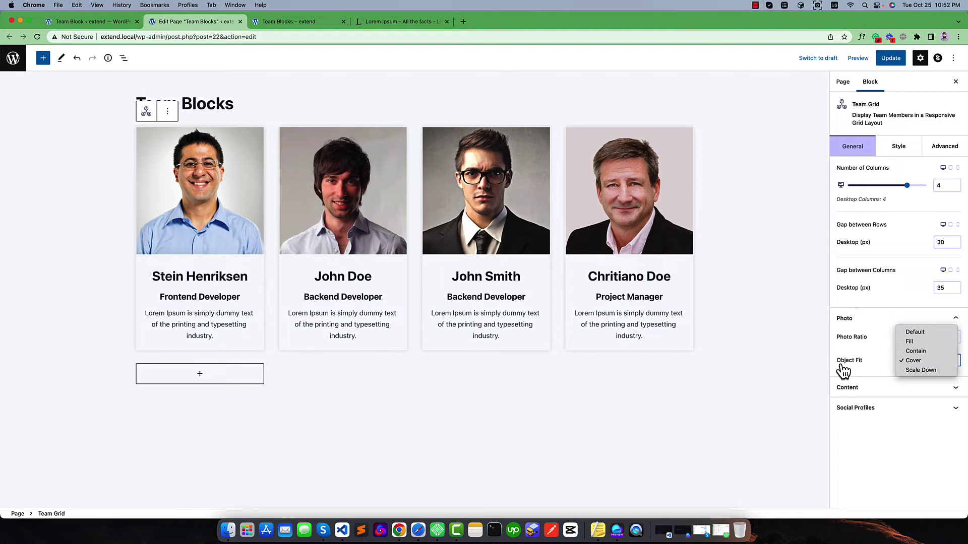
left_click(922, 370)
left_click(920, 367)
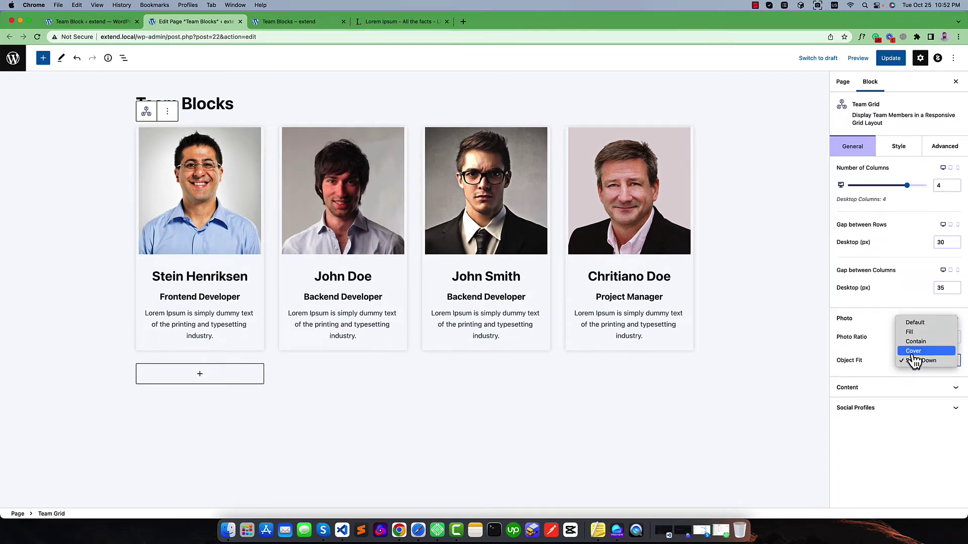
left_click(917, 367)
Try a larger linked content padding of 29 on all sides and return it to 20
left_click(873, 389)
scroll(872, 394, "down", 5)
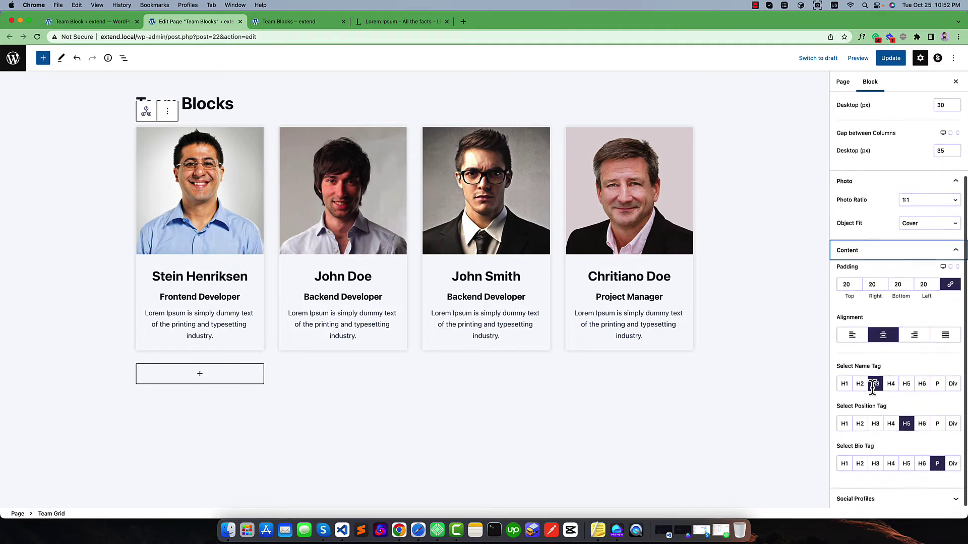
left_click(857, 267)
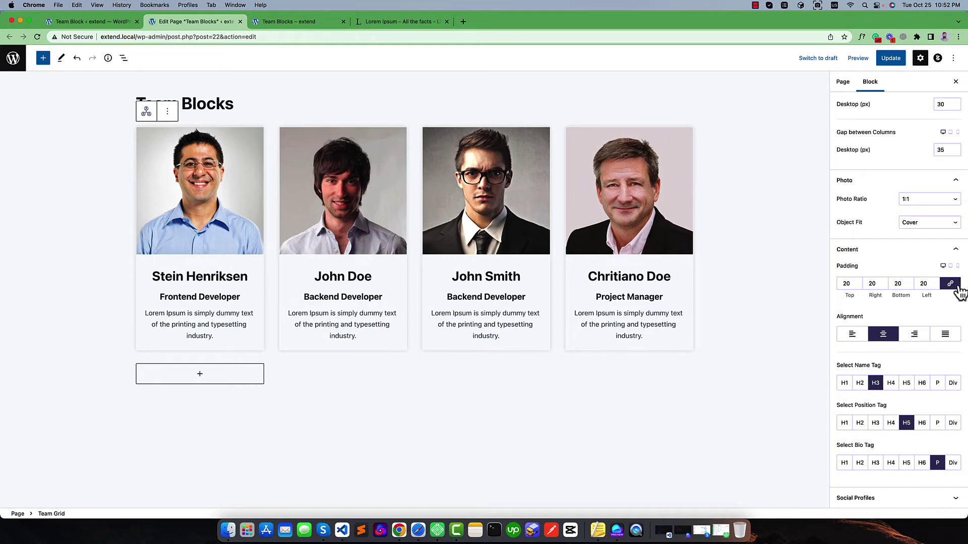
left_click(933, 282)
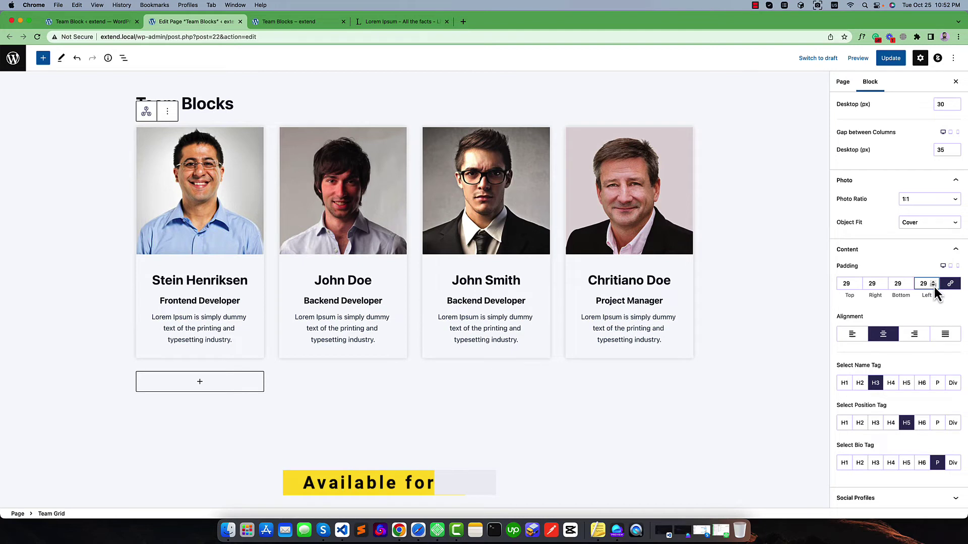
left_click(933, 286)
left_click(933, 285)
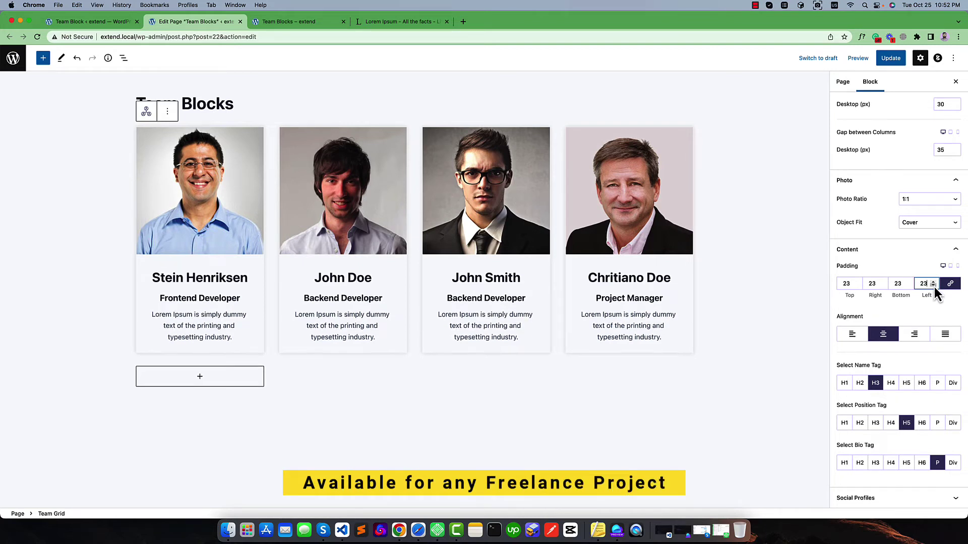
left_click(933, 285)
left_click(933, 286)
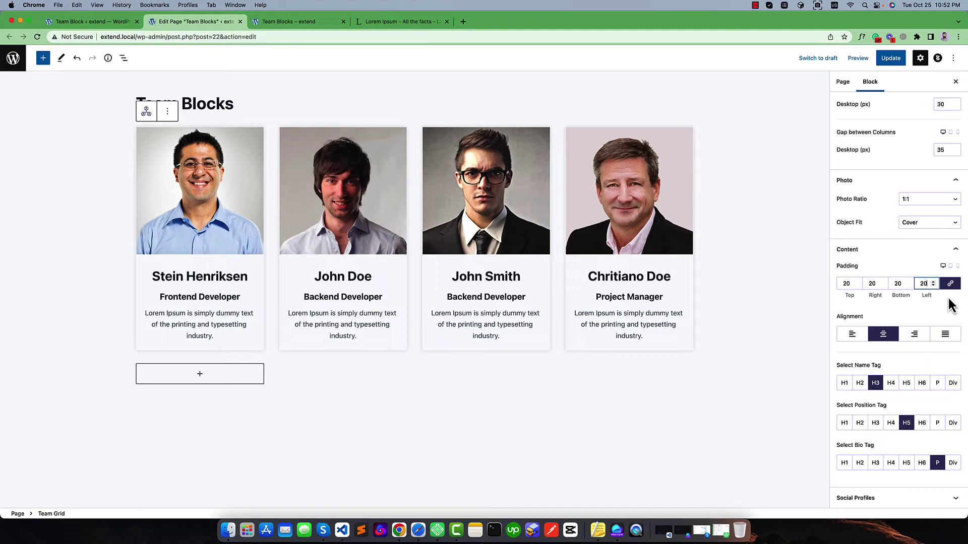
Unlink the content padding sides and set the desktop bottom padding to 50
left_click(951, 285)
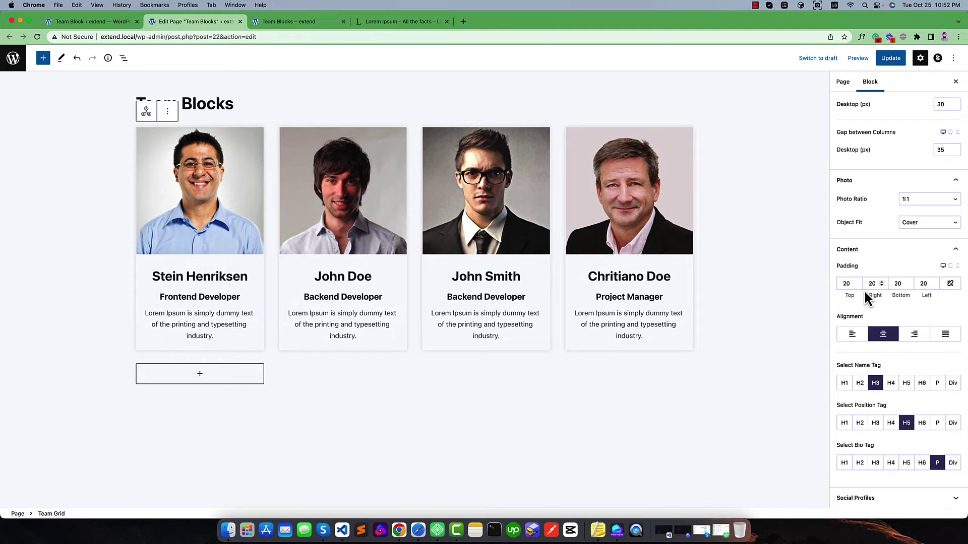
double_click(889, 283)
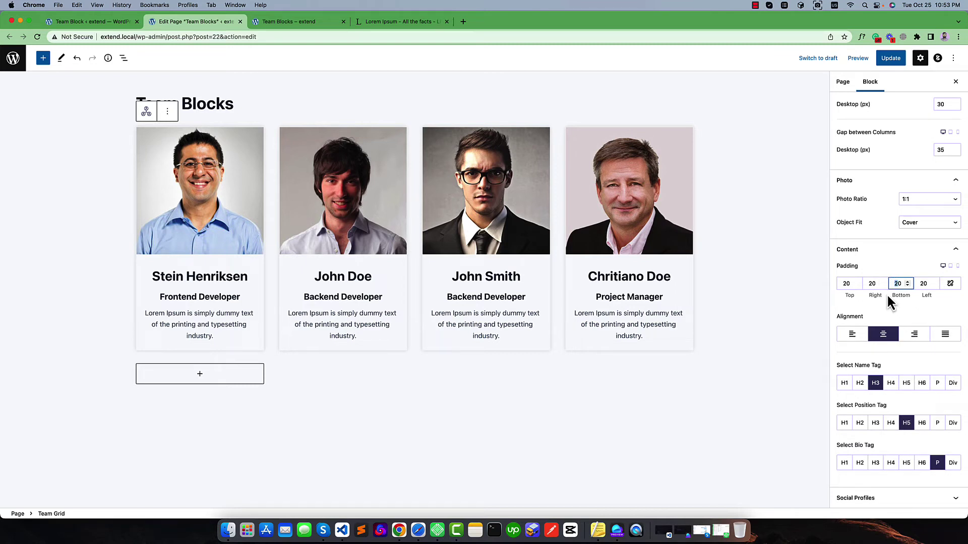
type("50")
left_click(898, 304)
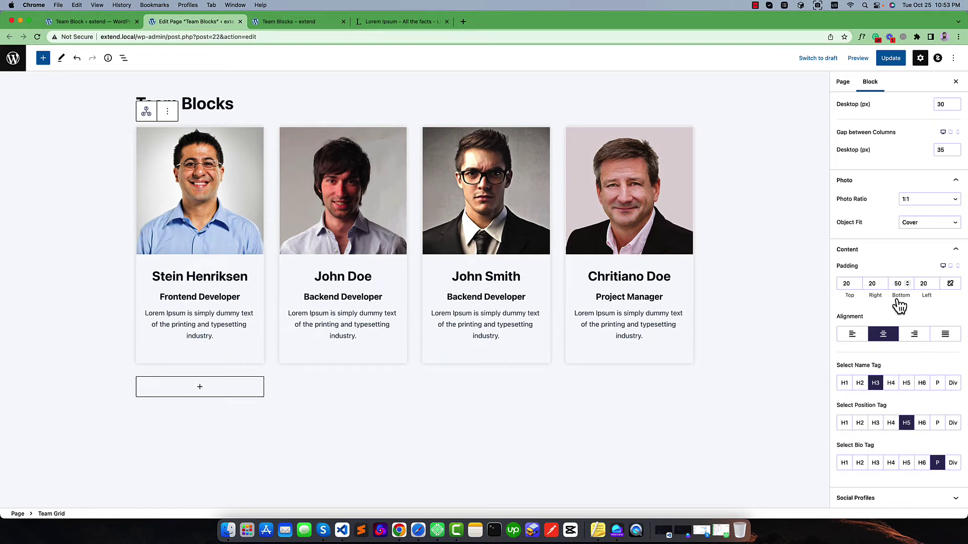
left_click(950, 266)
left_click(943, 266)
Try left, right and justified alignment for the card content and return it to centered
left_click(853, 336)
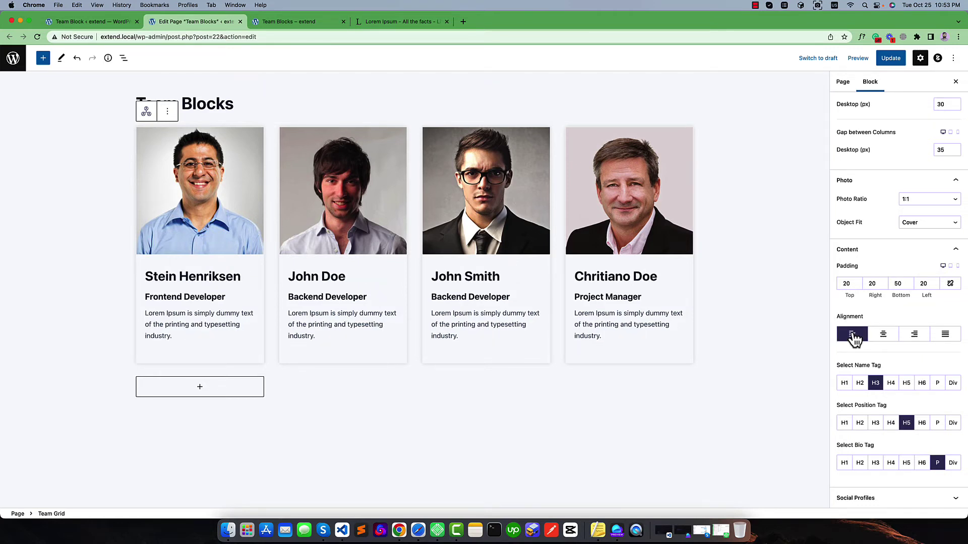
left_click(882, 335)
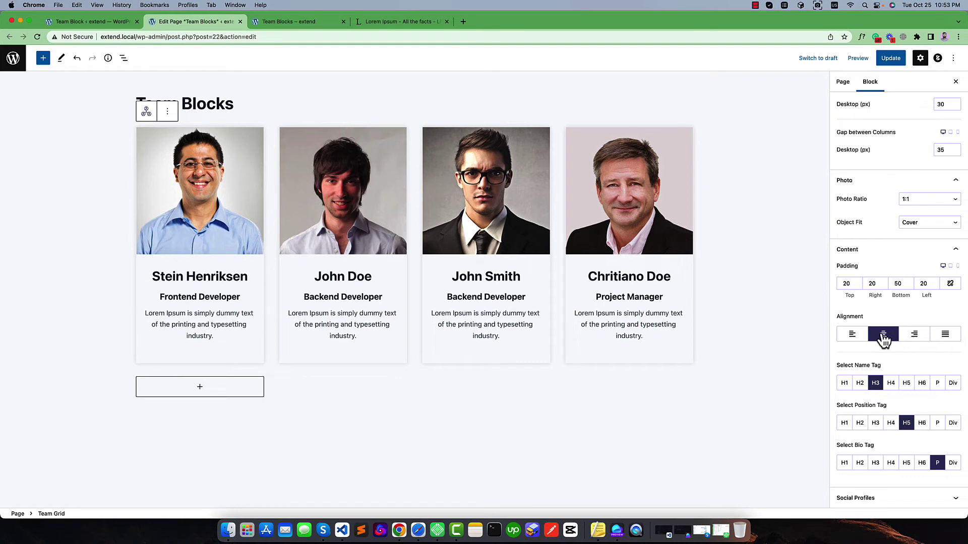
left_click(914, 338)
left_click(941, 338)
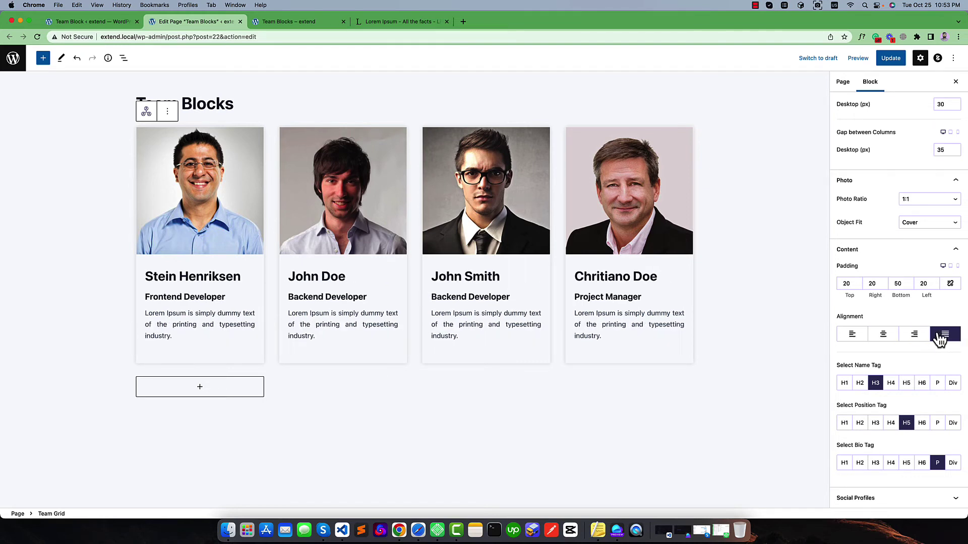
left_click(885, 342)
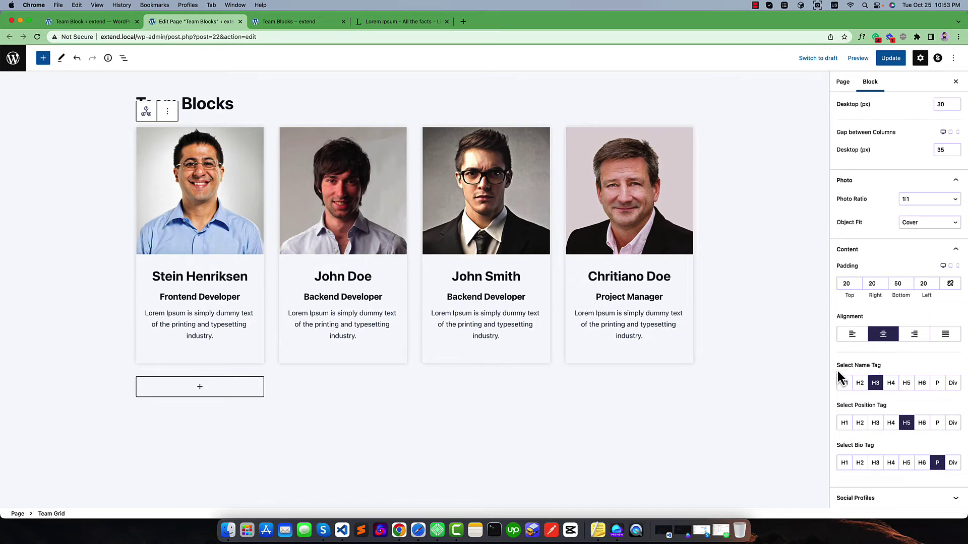
Change the member name tag to H4 and the position tag to H6
left_click_drag(835, 367, 876, 366)
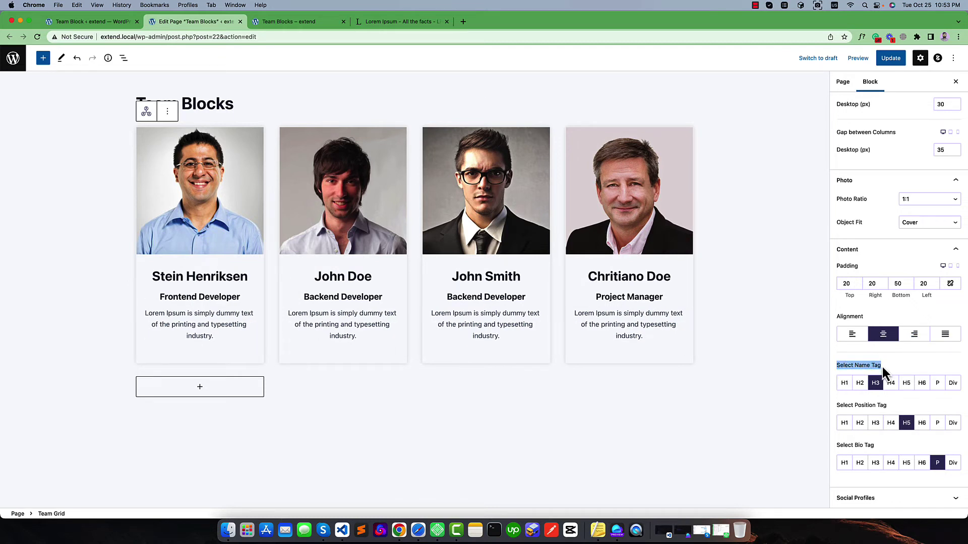
left_click(882, 367)
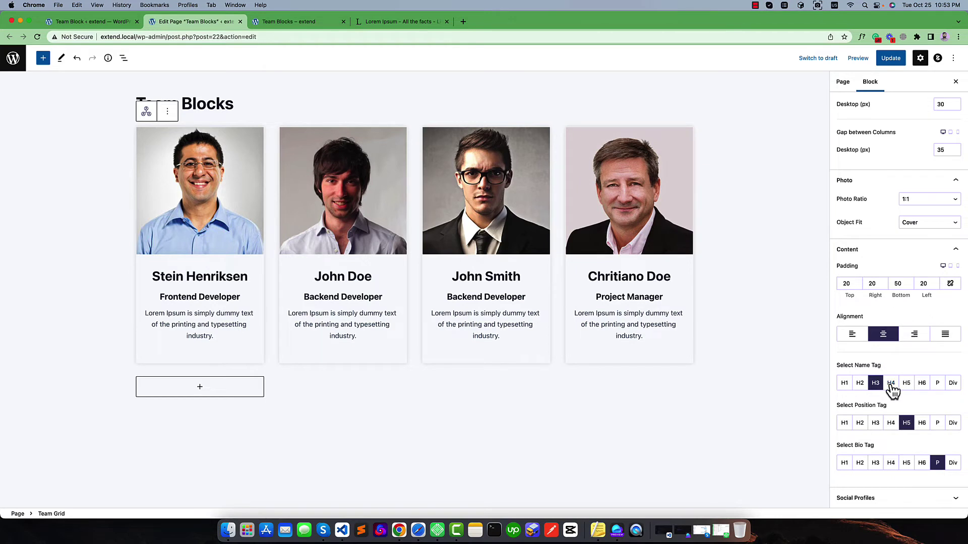
left_click(891, 384)
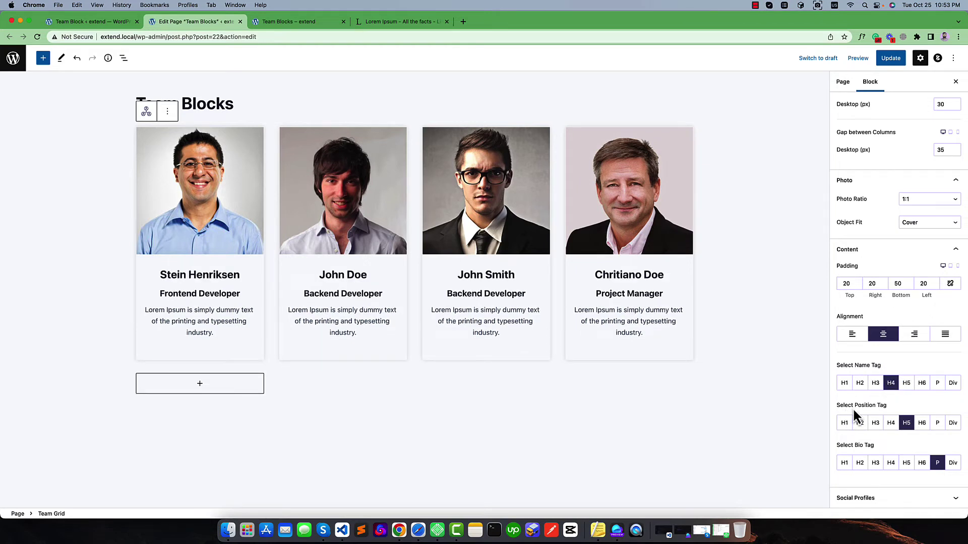
left_click(923, 425)
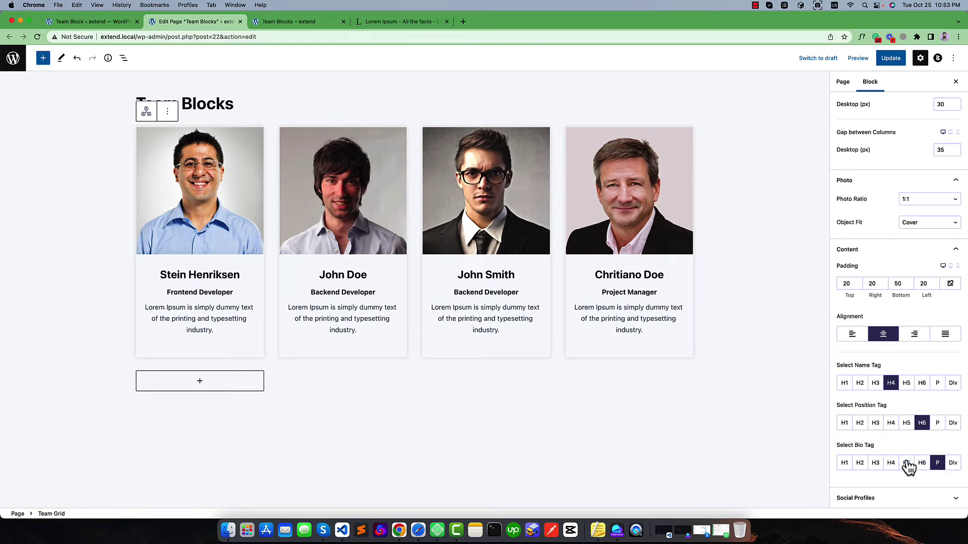
Open the social profile settings and try switching the social icons off and on again
left_click(857, 250)
left_click(870, 321)
left_click(864, 361)
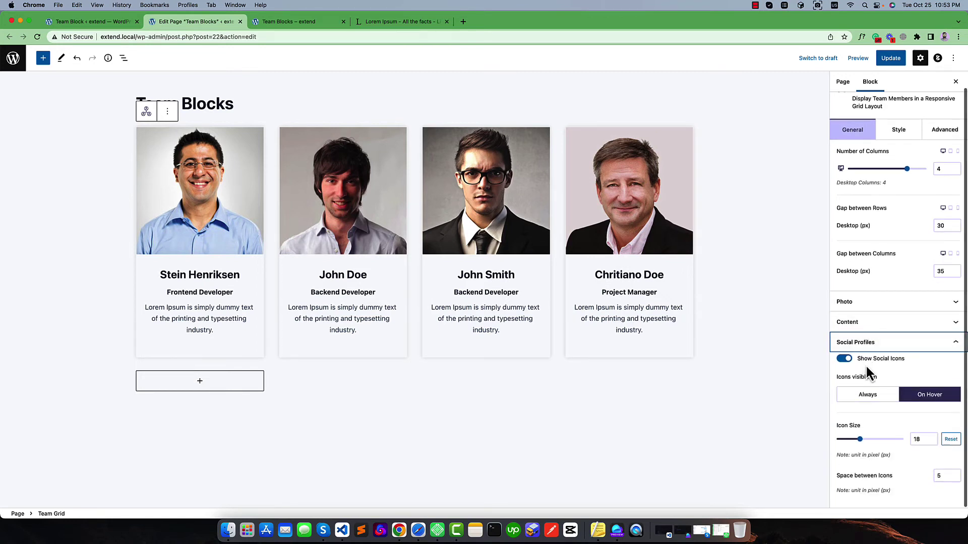
left_click(848, 360)
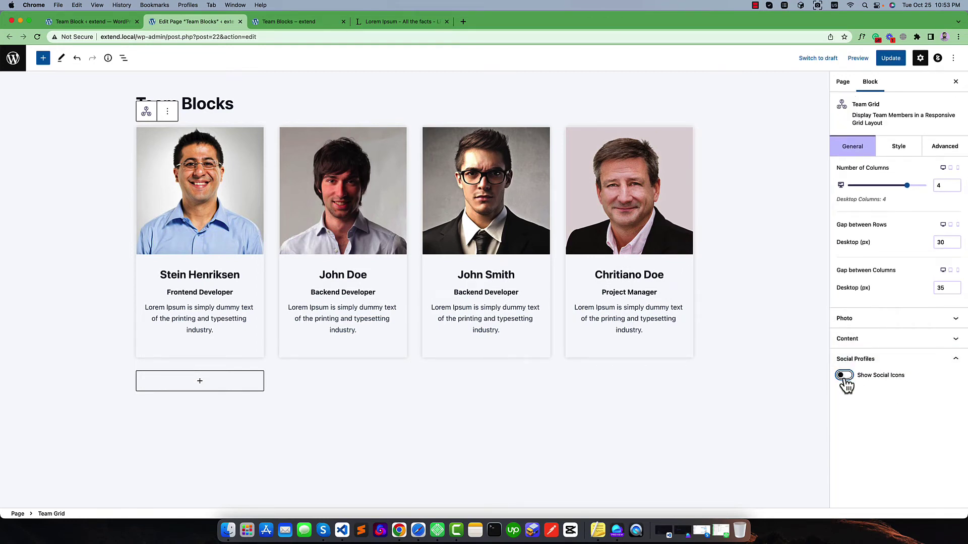
left_click(845, 376)
scroll(895, 388, "down", 1)
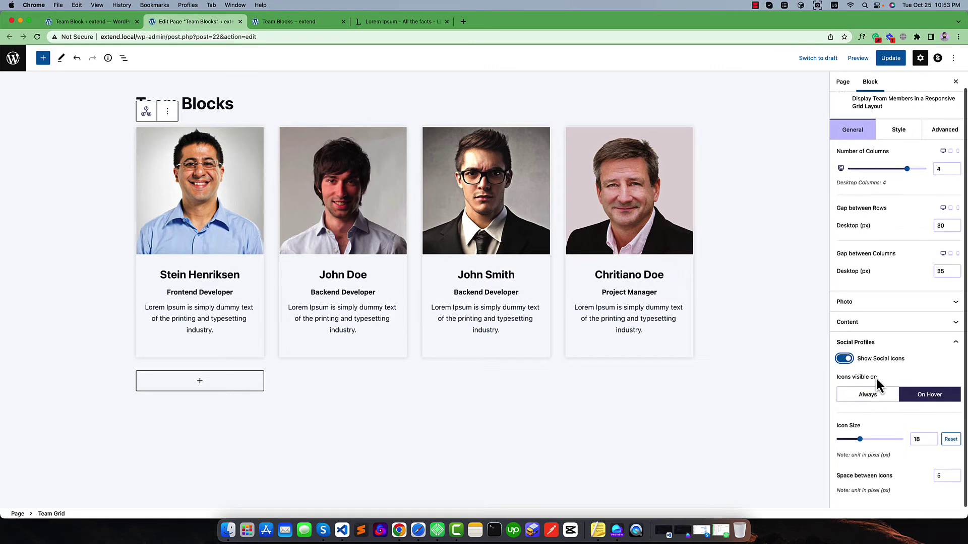
Preview the social icons on the member cards, make them always visible and set their size to 25 px
left_click_drag(837, 381, 881, 377)
left_click(881, 377)
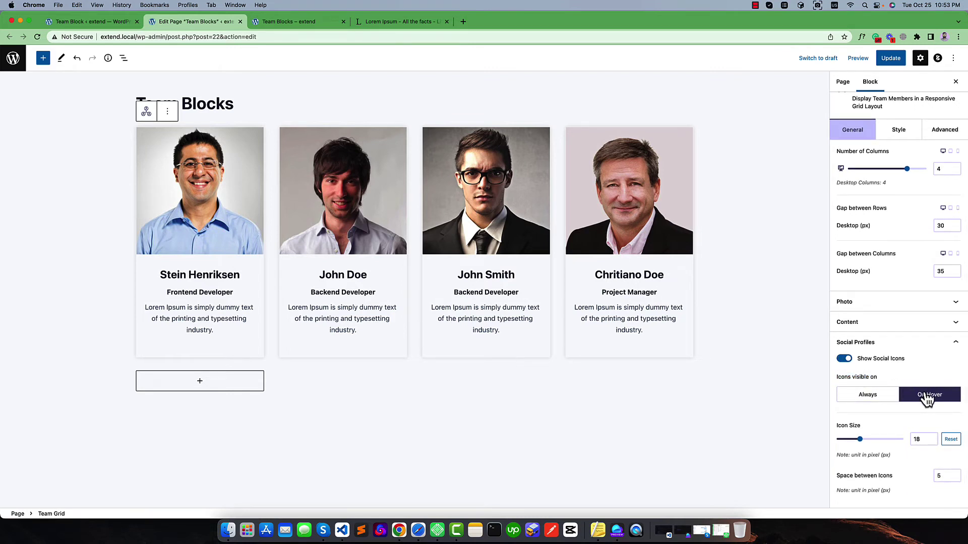
mouse_move(671, 249)
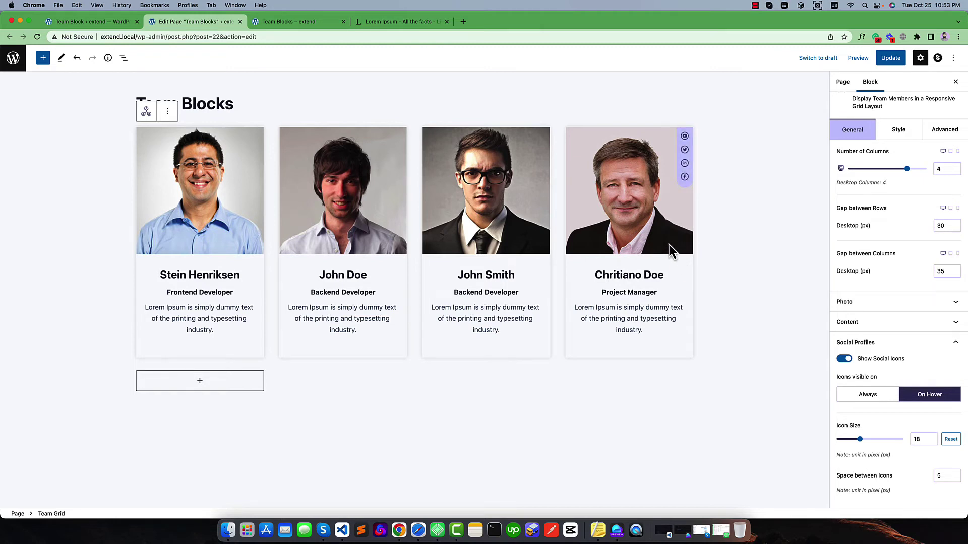
mouse_move(548, 248)
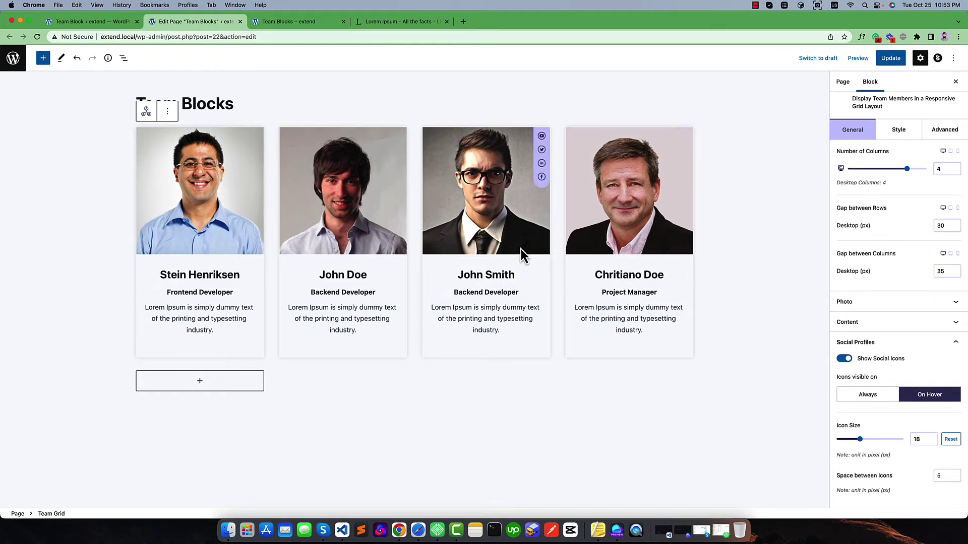
left_click(868, 396)
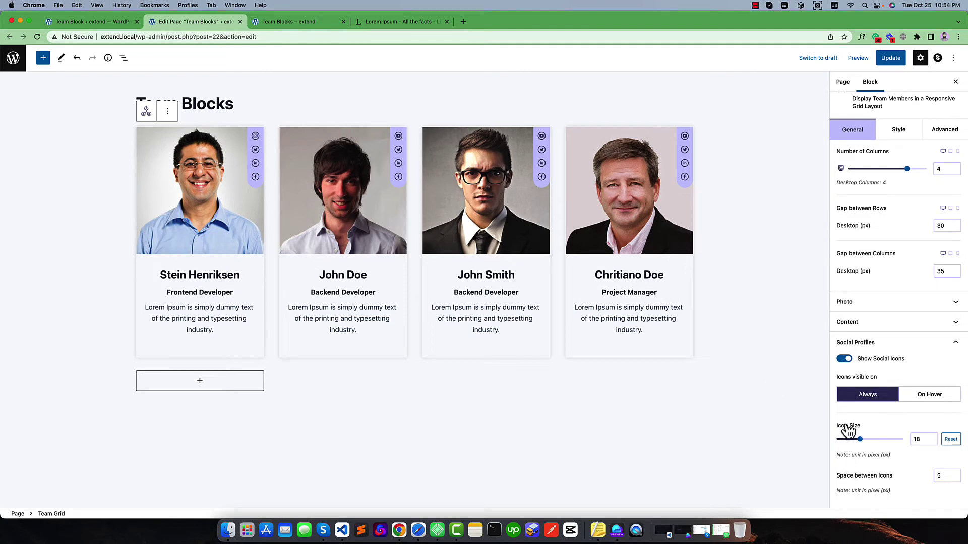
left_click_drag(860, 440, 870, 442)
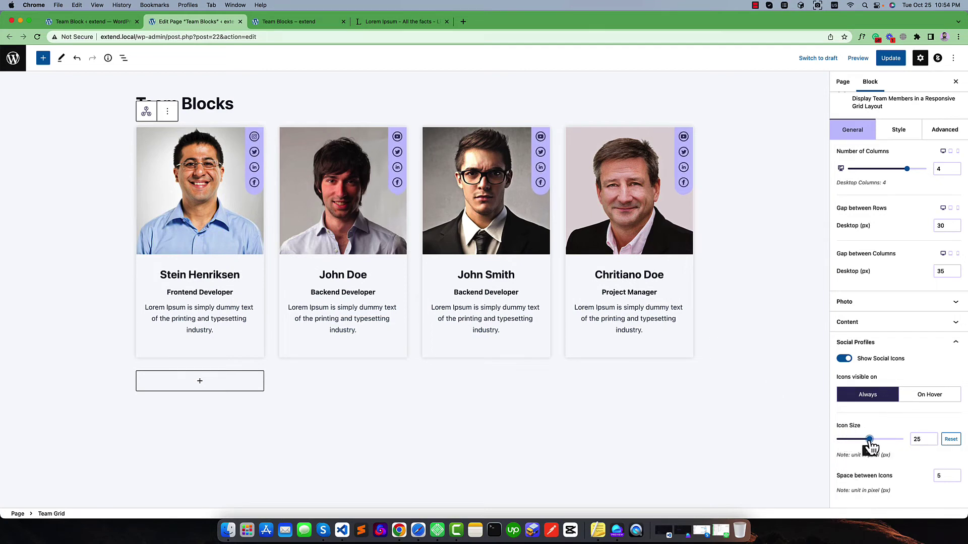
Reset the social icon size to its default and increase the space between the icons, trying 15 px along the way
left_click(949, 439)
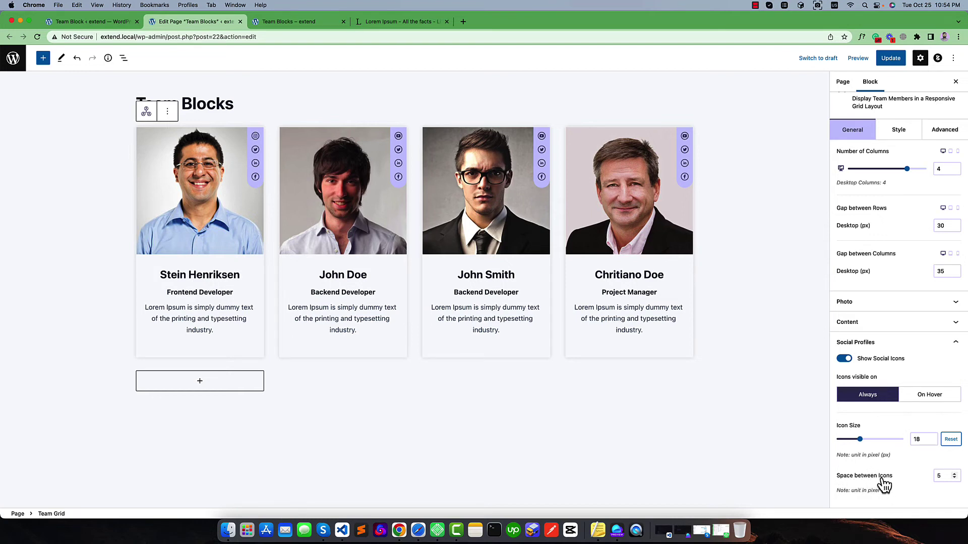
left_click(955, 476)
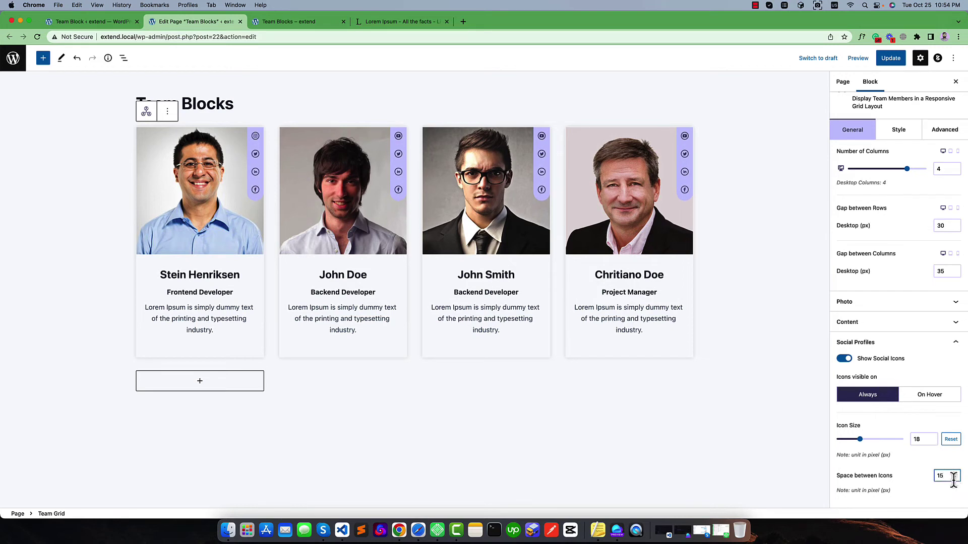
left_click_drag(949, 477, 914, 486)
type("1")
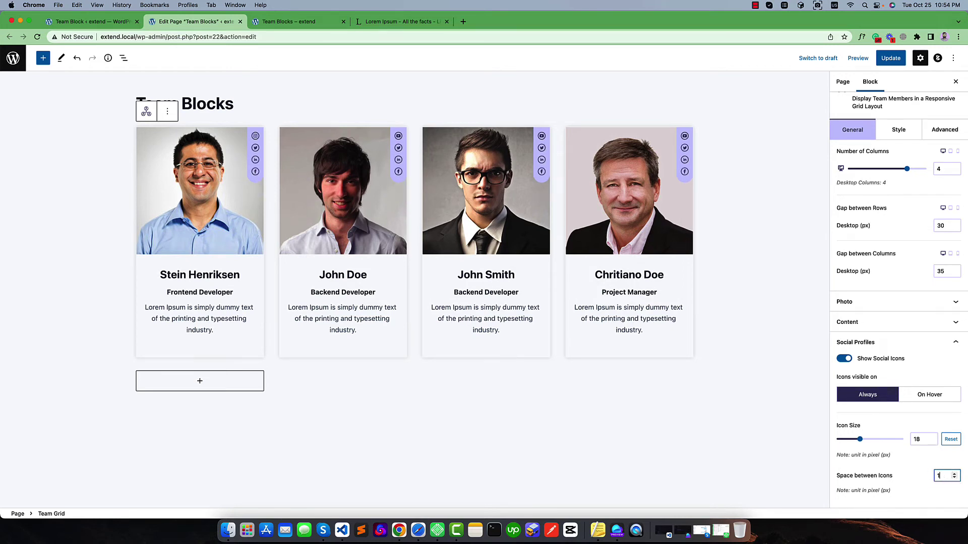
Open the container style settings of the team grid and try the cards with the box shadow off and on again
left_click(891, 132)
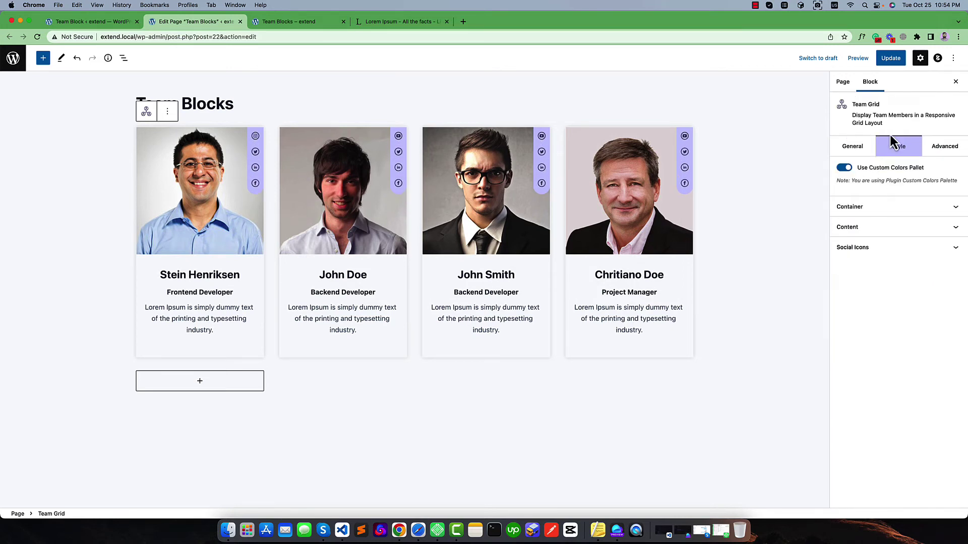
left_click(875, 207)
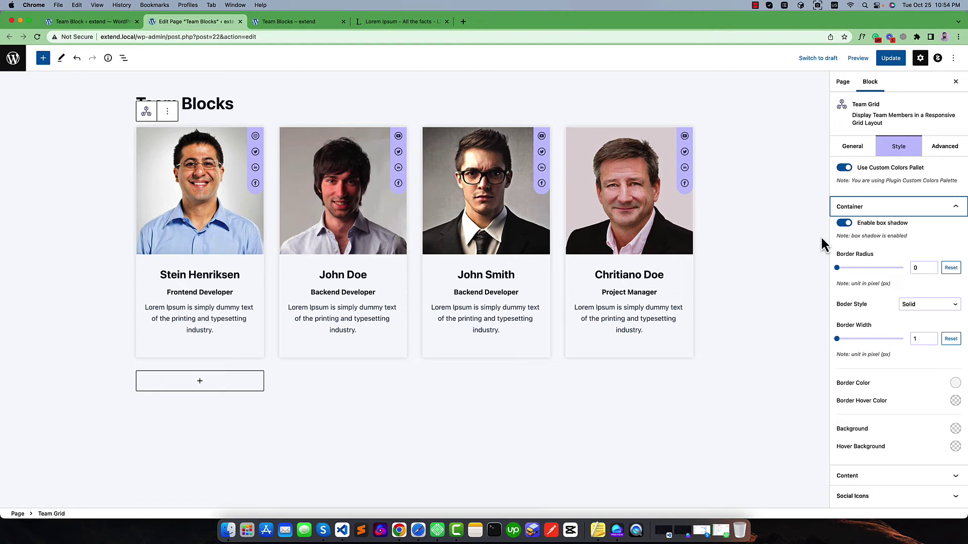
left_click(845, 224)
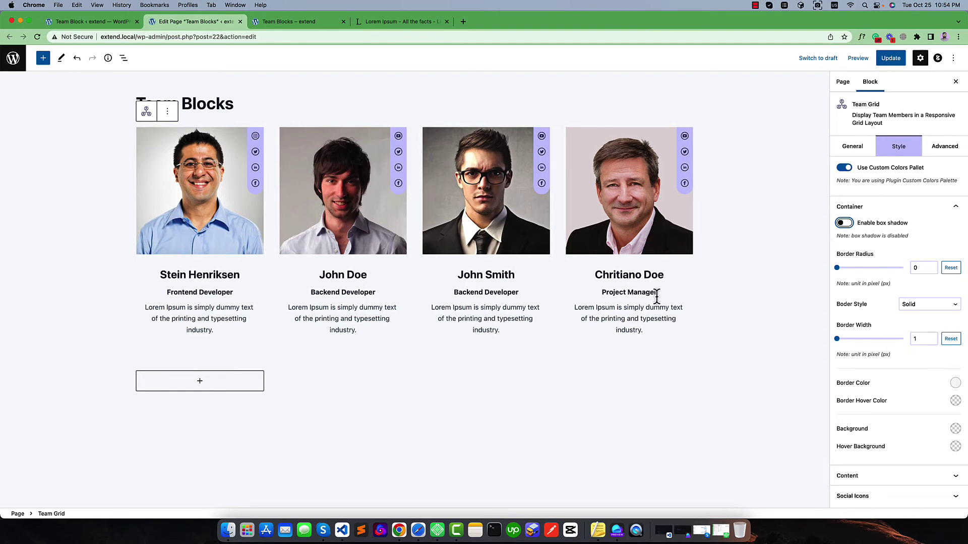
left_click(845, 225)
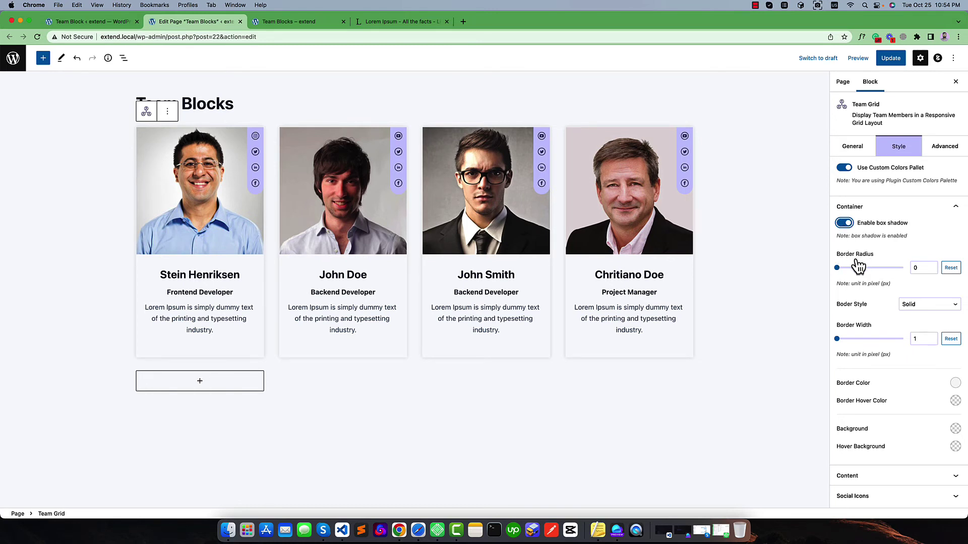
Try a 37 px border radius on the member cards and settle on 5 px
left_click_drag(836, 268, 863, 272)
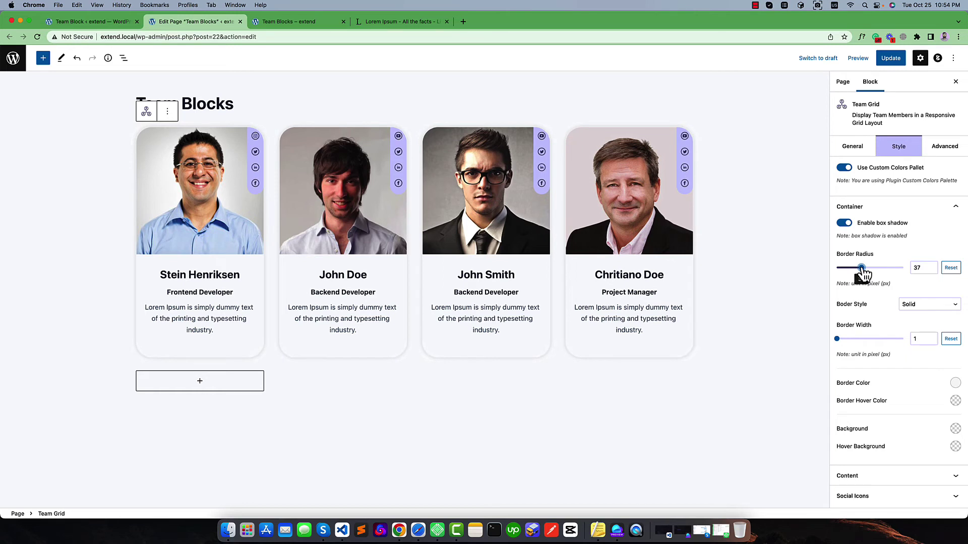
left_click(919, 267)
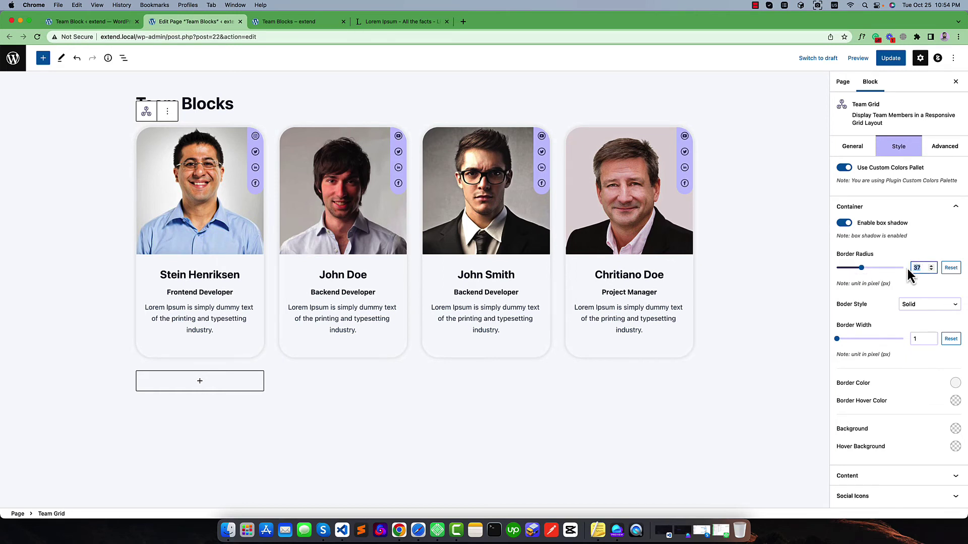
type("5")
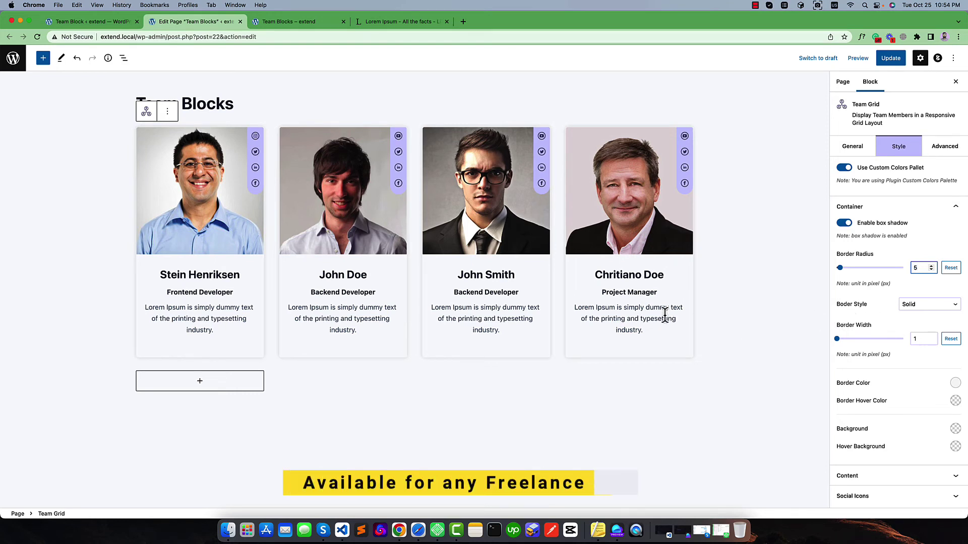
Try border style None and a 2 px border width on the cards, restoring the solid style and the default width
left_click(915, 305)
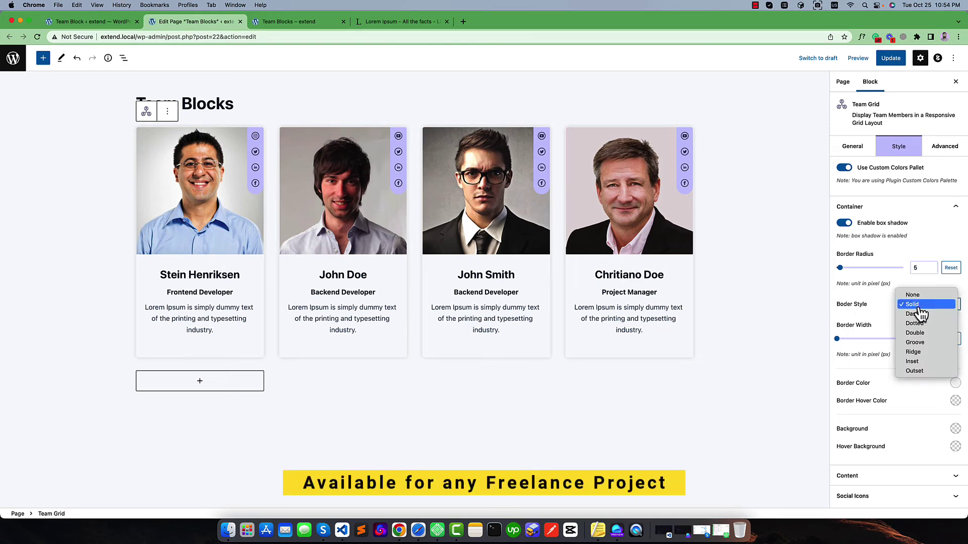
left_click(914, 295)
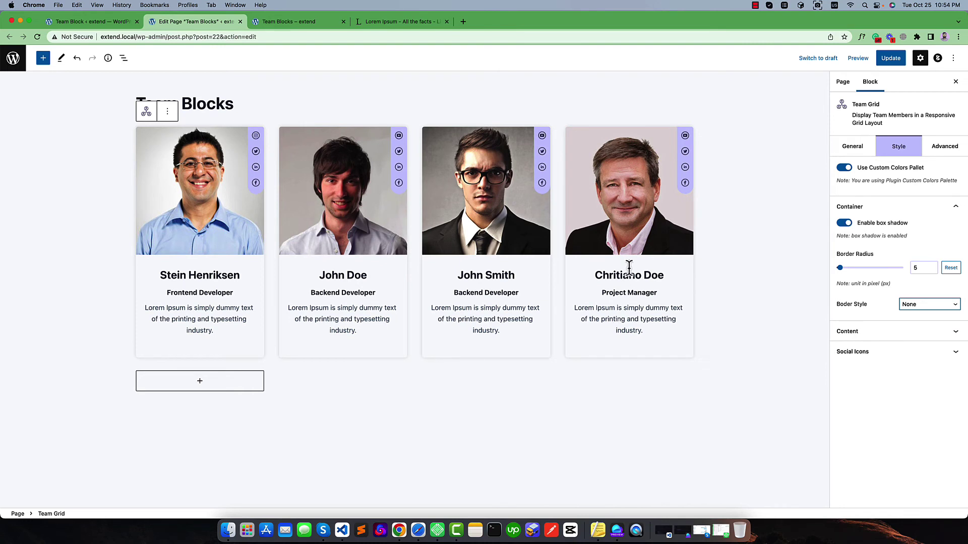
left_click(918, 308)
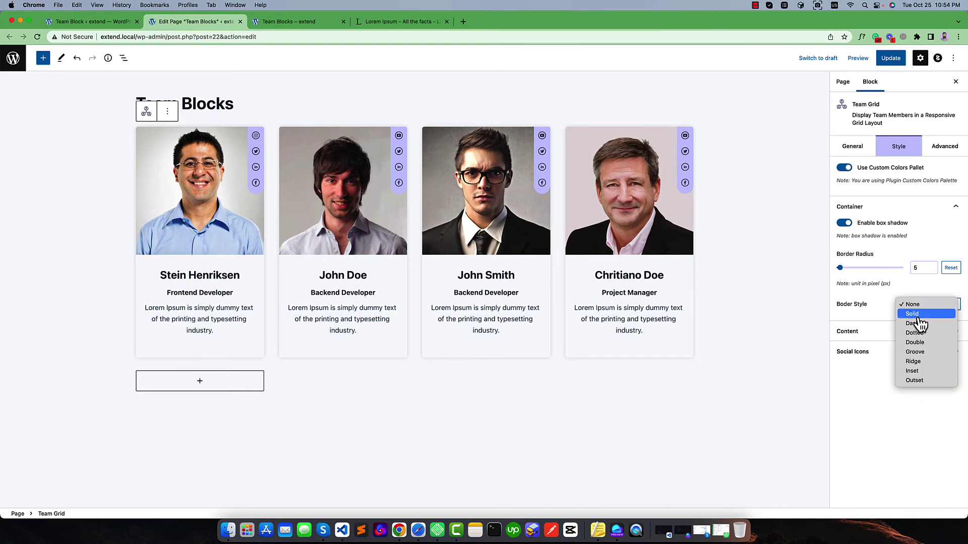
left_click(918, 317)
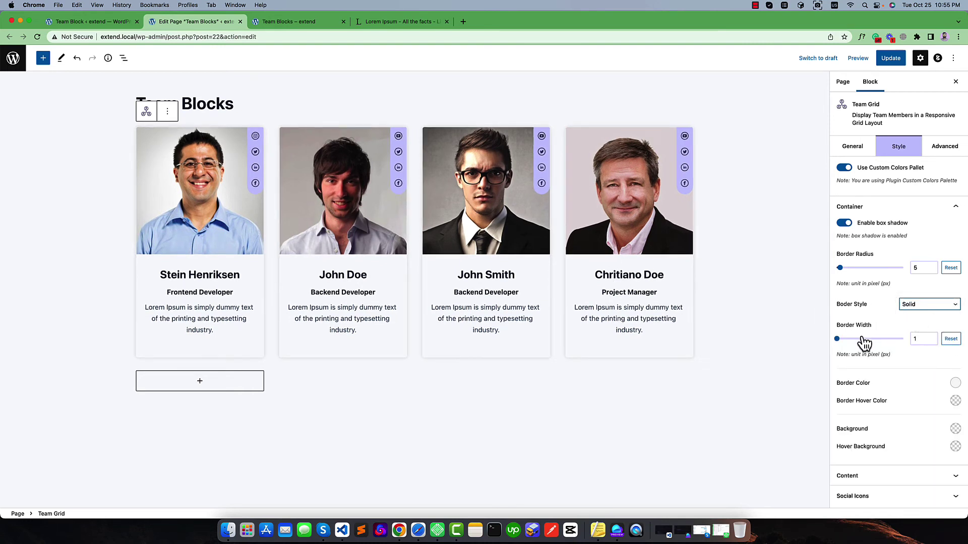
mouse_move(837, 340)
left_mouse_down()
mouse_move(850, 340)
mouse_move(837, 342)
left_mouse_up()
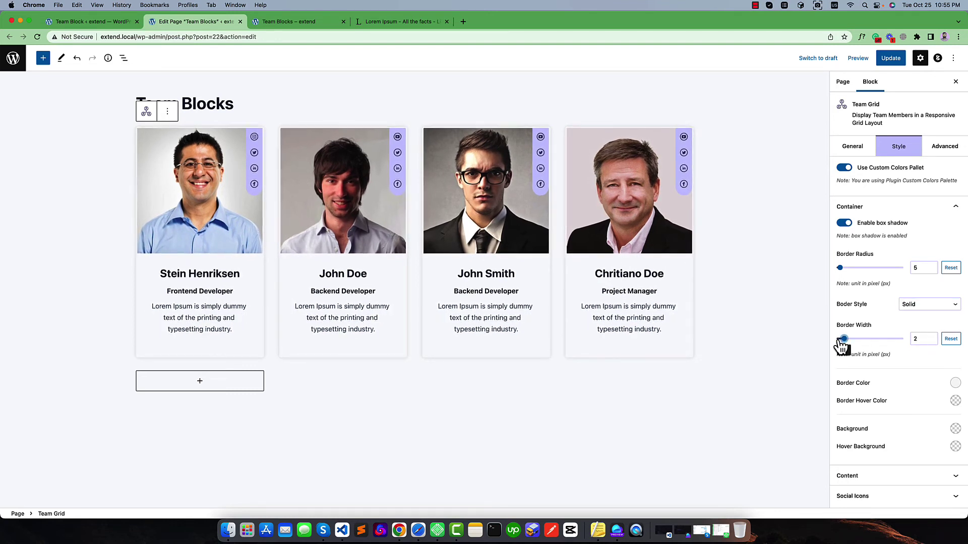
left_click(950, 339)
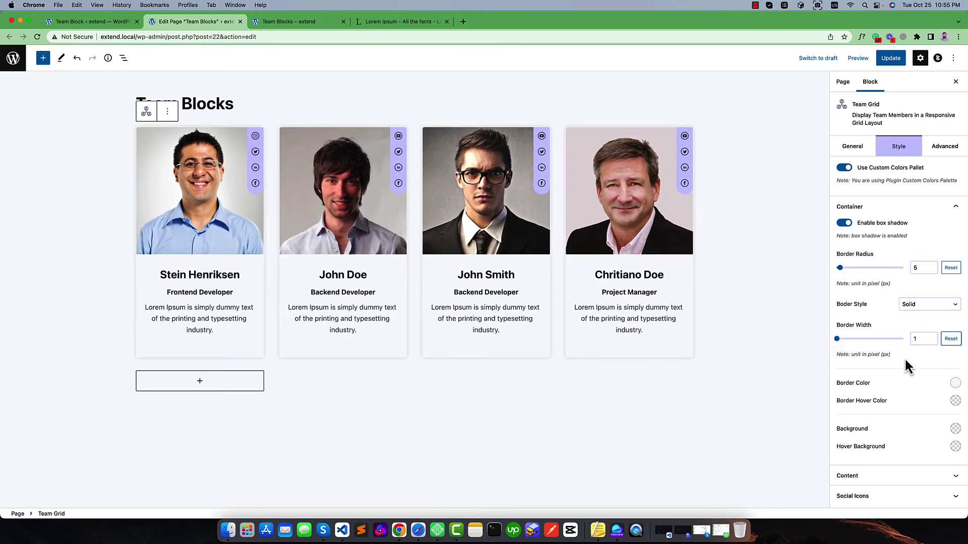
Try the black Palette-1 color on the card borders and return the border color to Palette-2
left_click(955, 384)
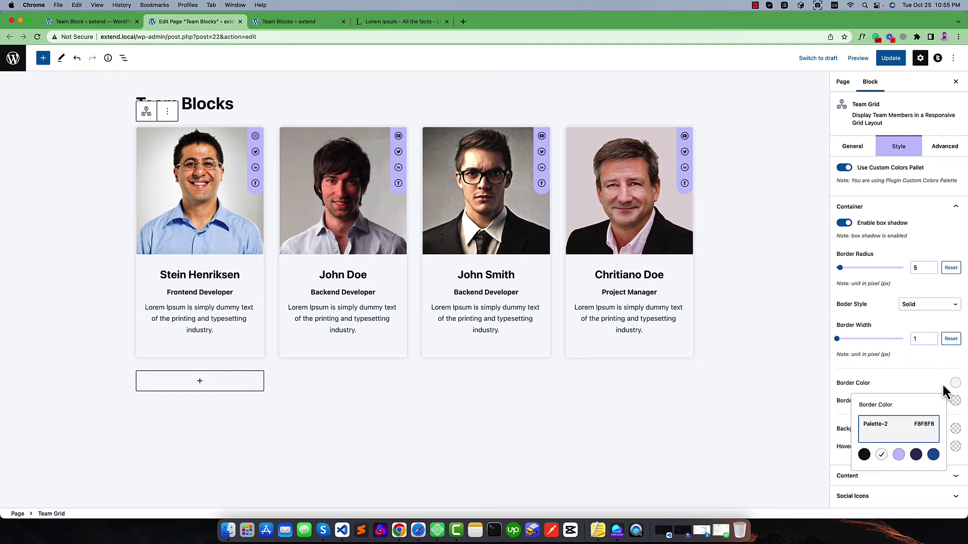
left_click(864, 455)
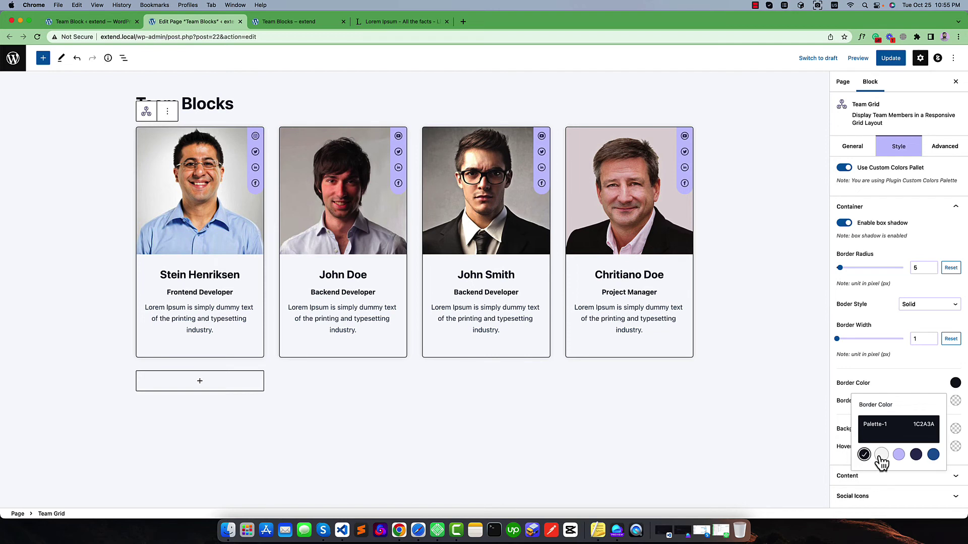
left_click(881, 457)
left_click(889, 390)
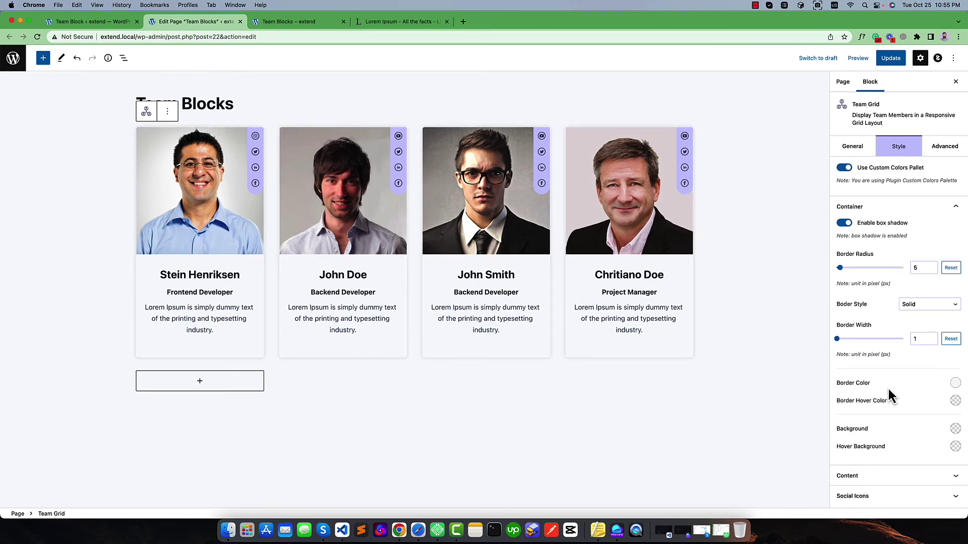
Set the border hover color of the member cards to the dark Palette-4
left_click_drag(835, 401, 886, 401)
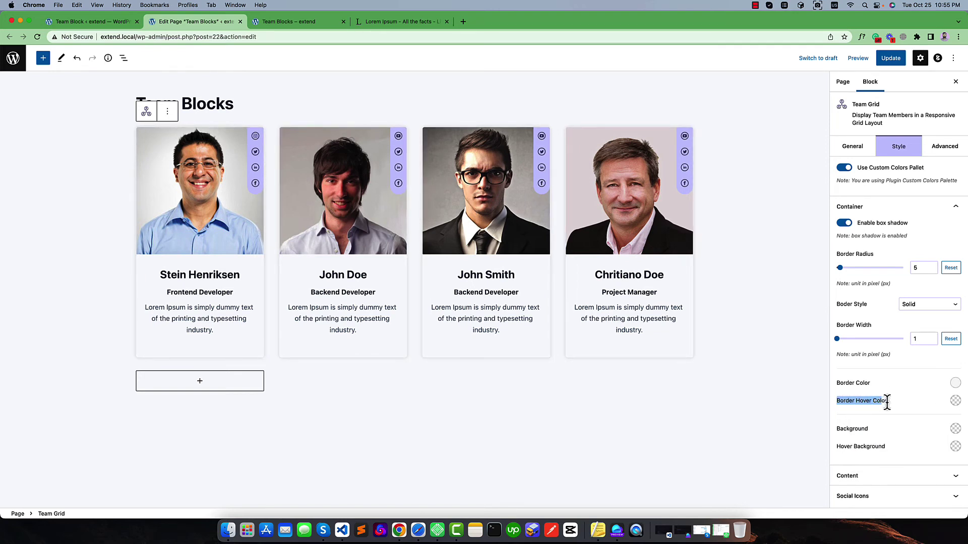
left_click(896, 401)
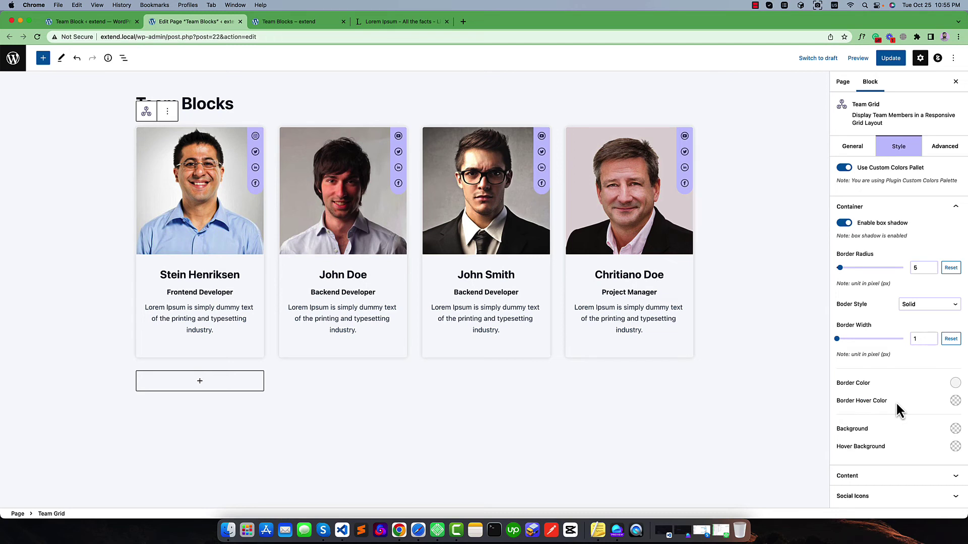
left_click(955, 402)
left_click(916, 473)
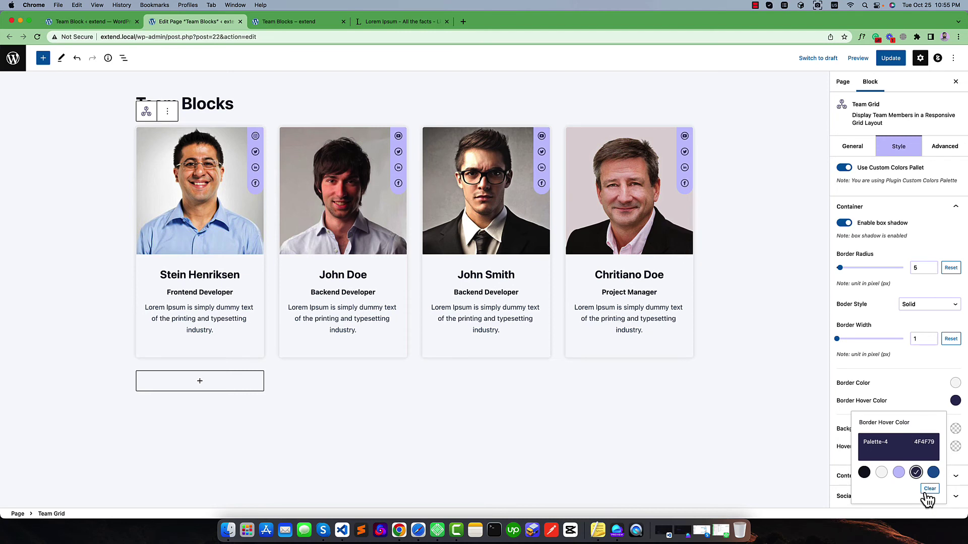
left_click(896, 404)
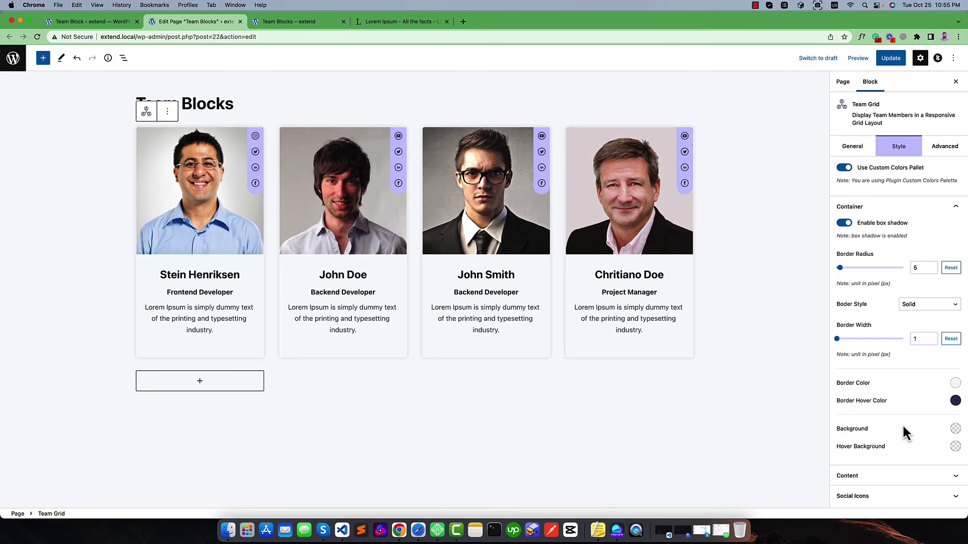
Try the dark Palette-4 color as the card background and clear it again
left_click(955, 429)
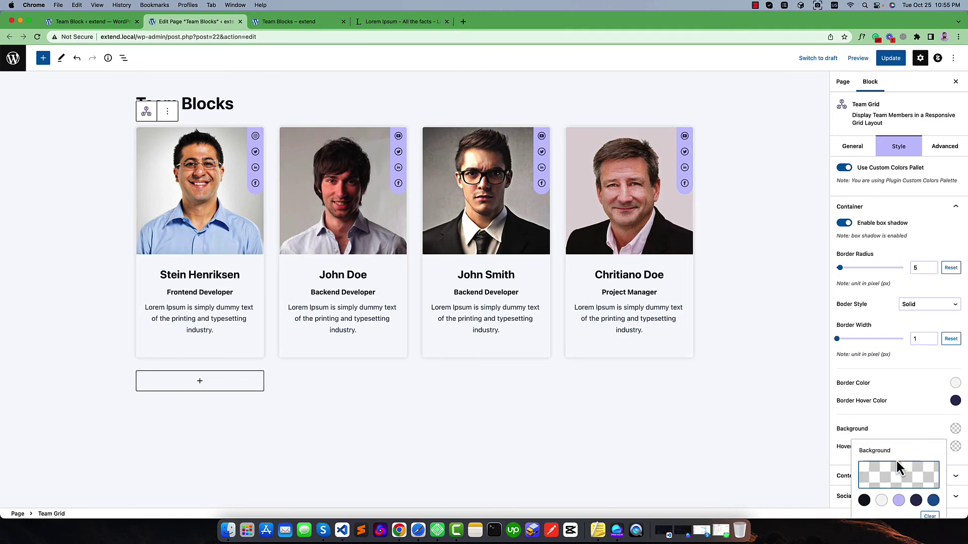
left_click(900, 501)
left_click(912, 502)
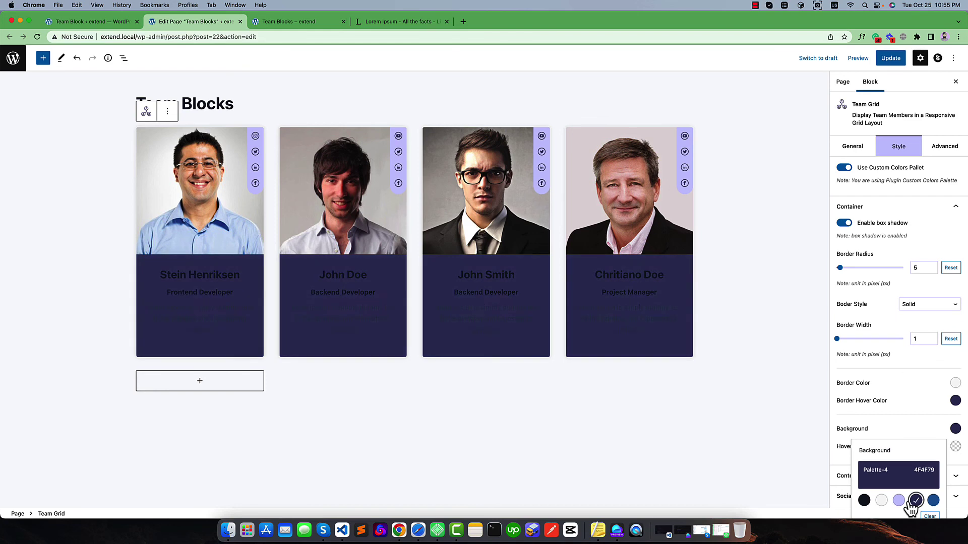
left_click(929, 517)
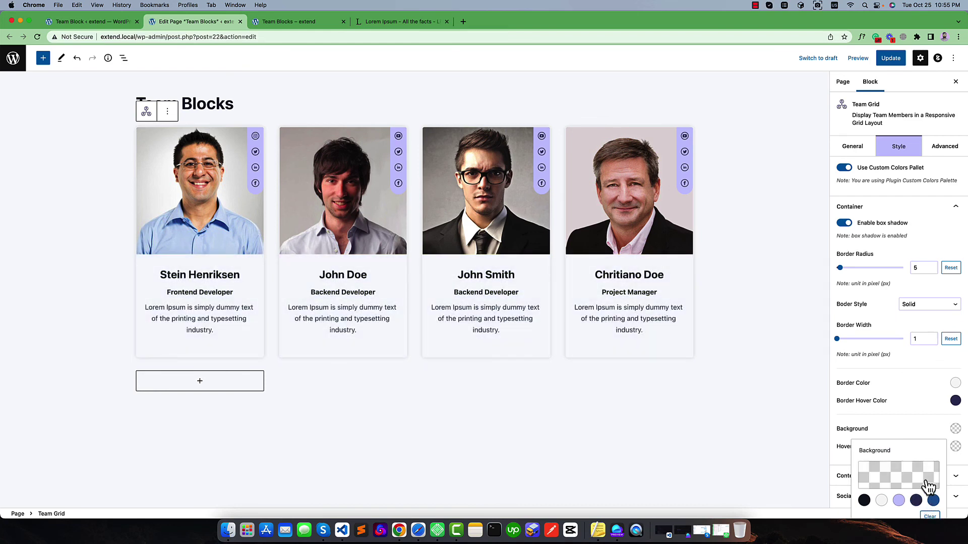
left_click(910, 435)
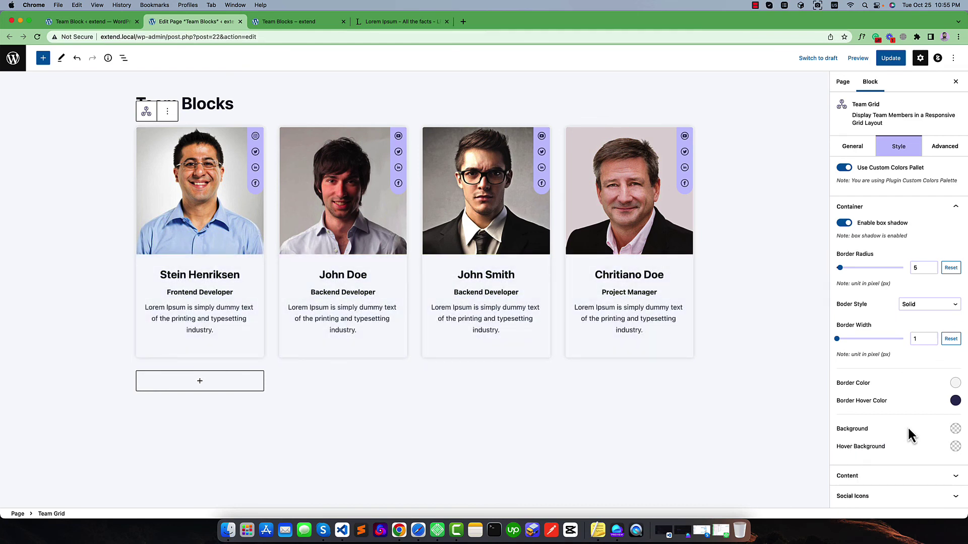
In the content style settings, set the name color to Palette-4 and the position color to the blue palette color
left_click(853, 208)
left_click(852, 227)
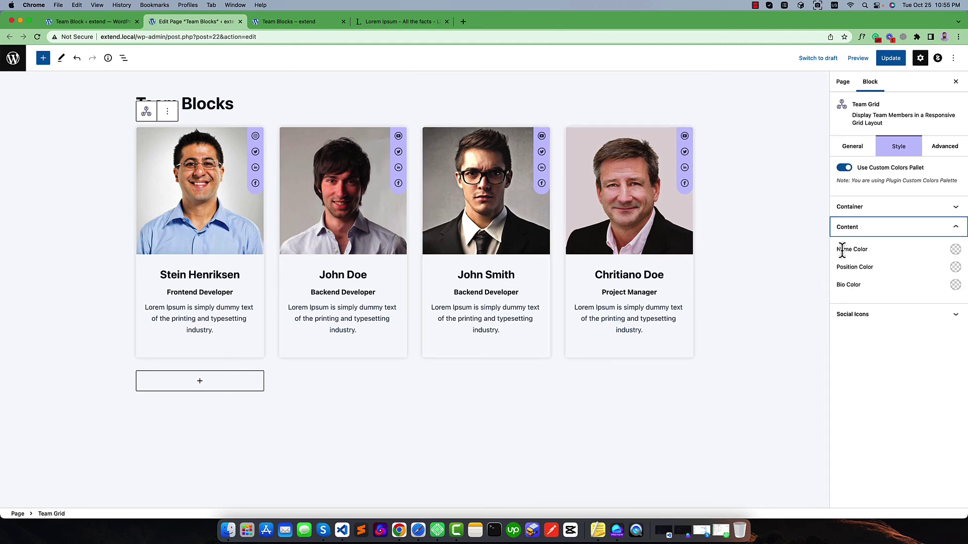
left_click(954, 251)
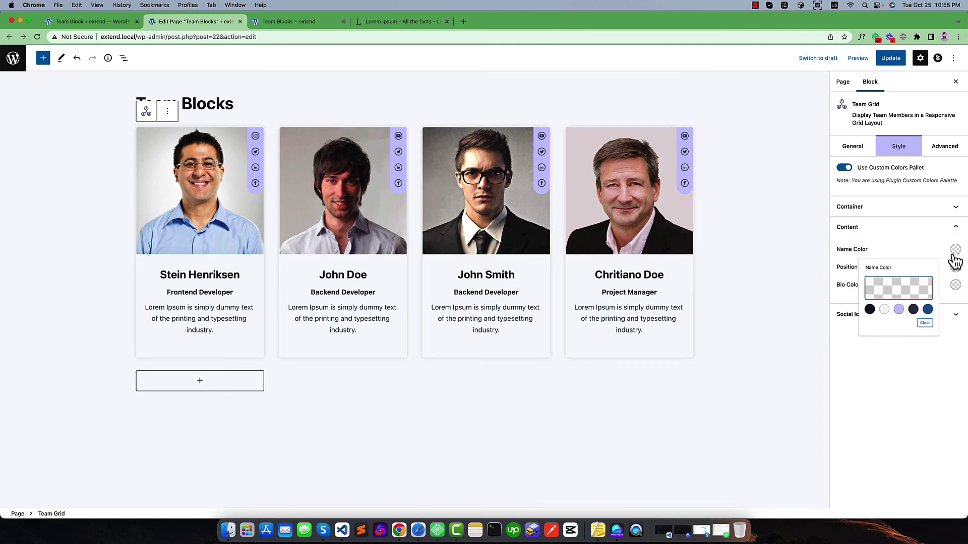
left_click(915, 321)
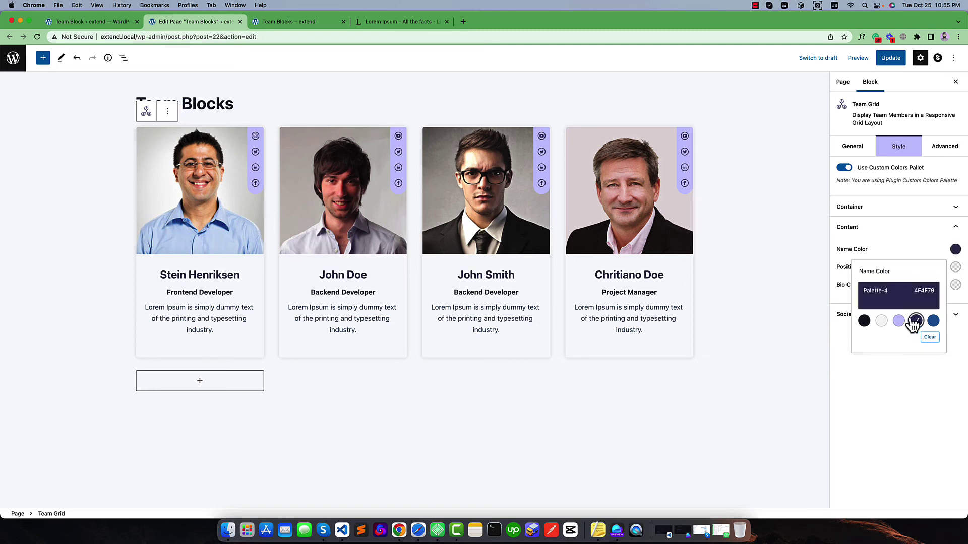
left_click(873, 247)
left_click(954, 270)
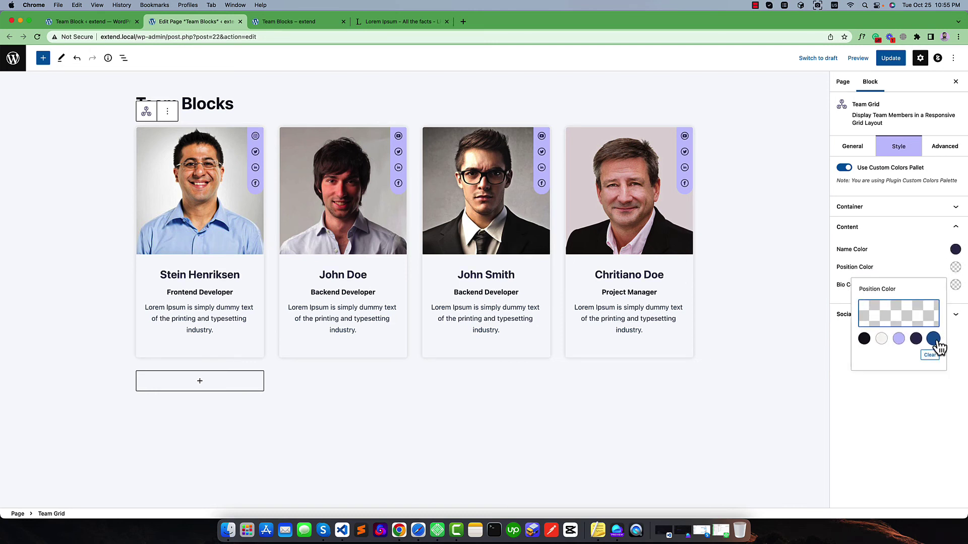
left_click(932, 338)
left_click(897, 262)
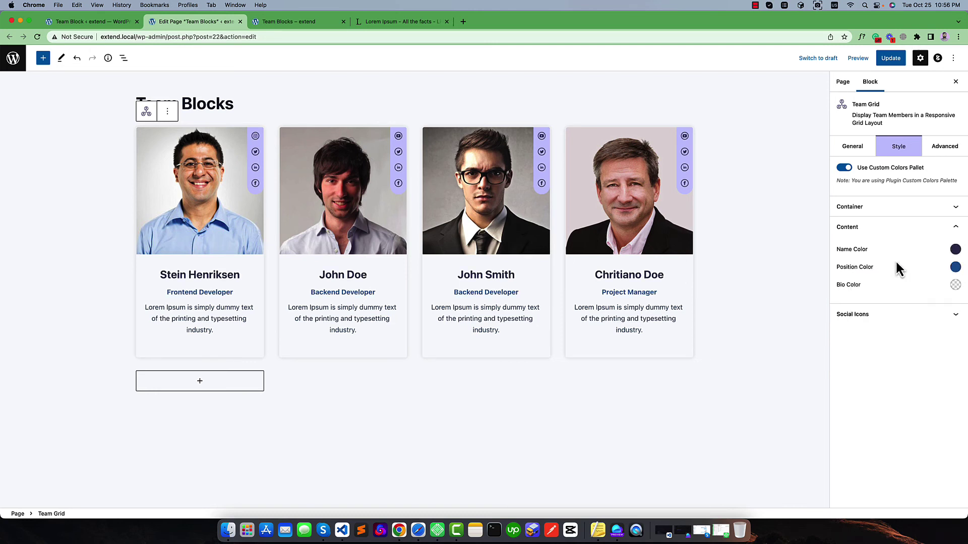
Set the bio color of the team members to the black Palette-1 and collapse the content style settings
left_click(955, 286)
left_click(864, 357)
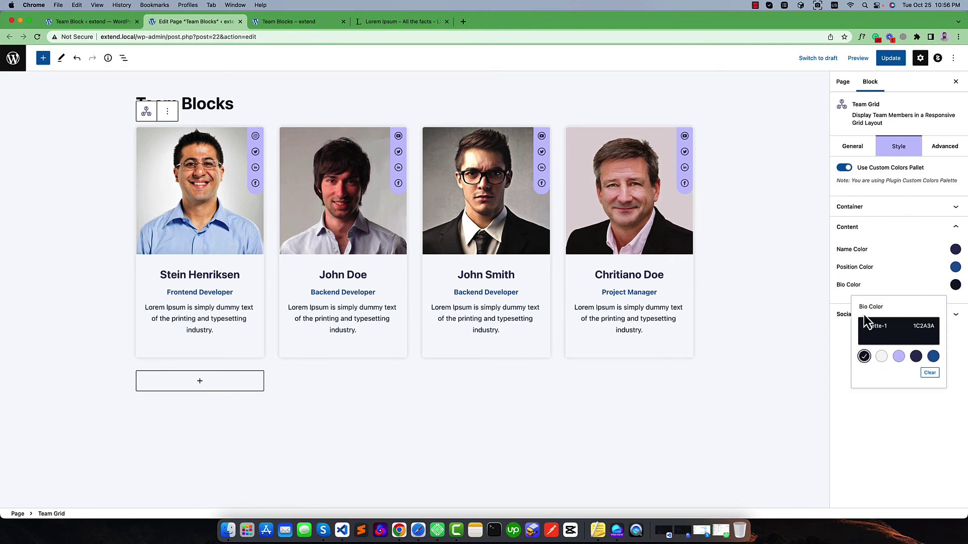
left_click(862, 284)
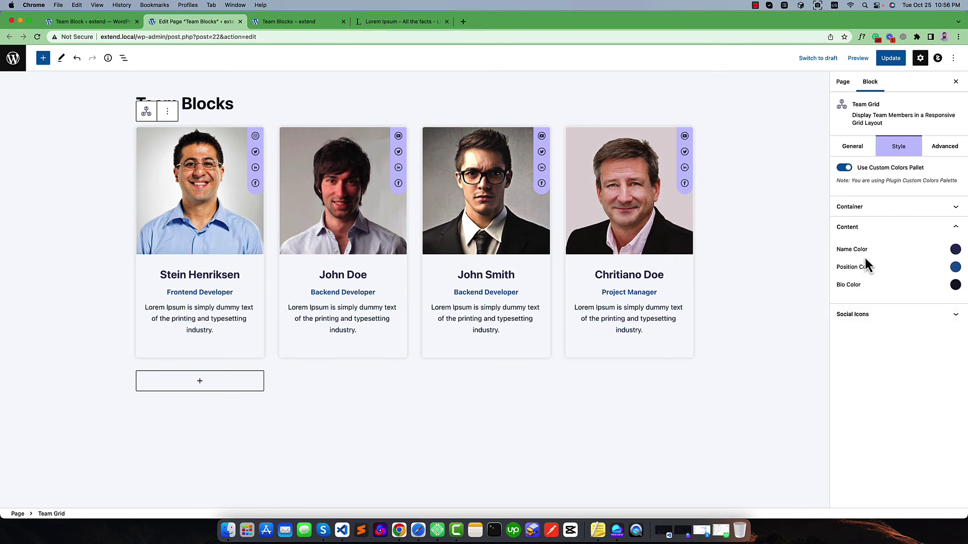
left_click(956, 286)
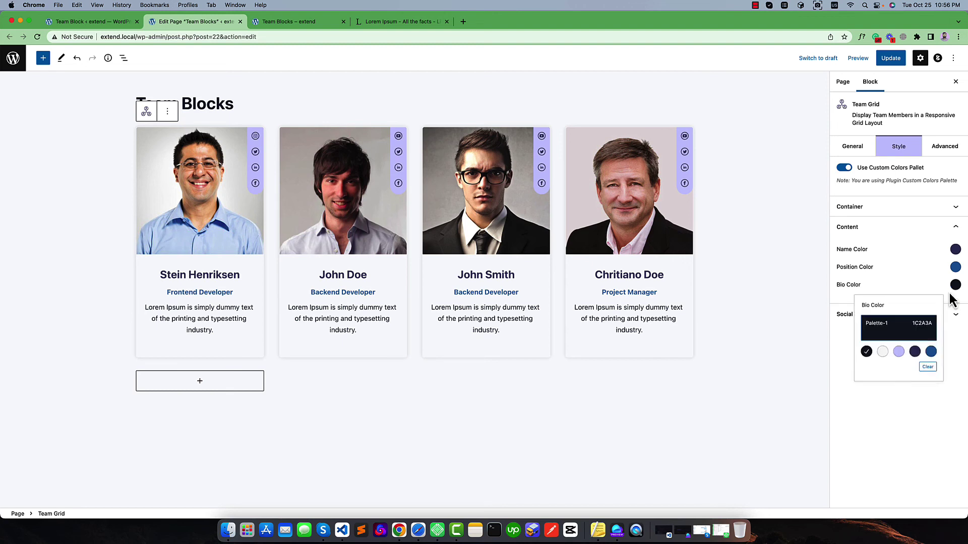
left_click(860, 228)
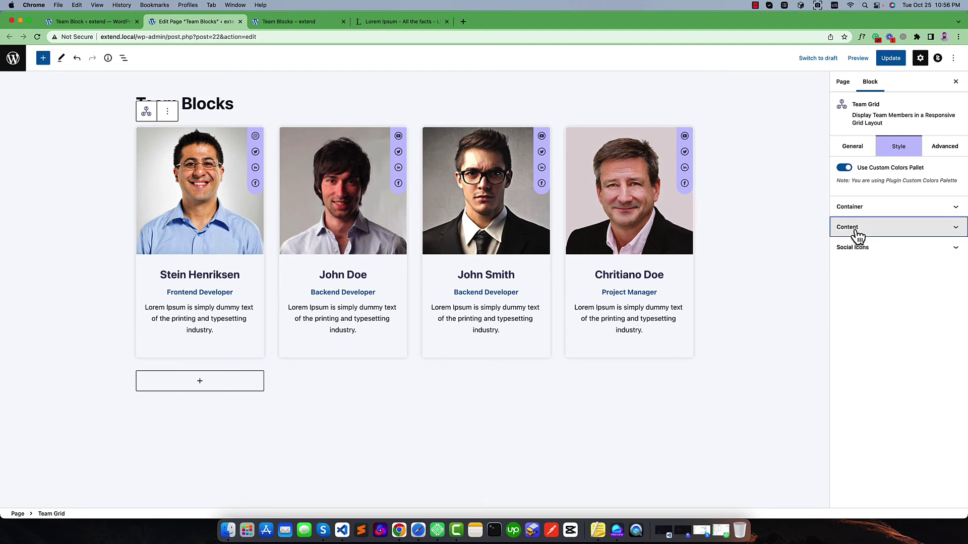
In the social icons style settings, set the panel background to the dark Palette-4
left_click(856, 250)
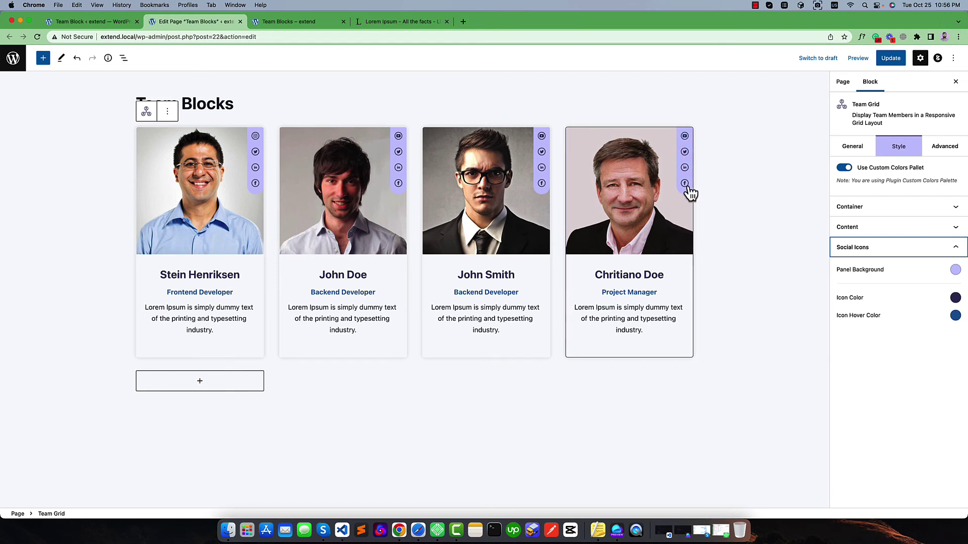
left_click(955, 269)
left_click(916, 342)
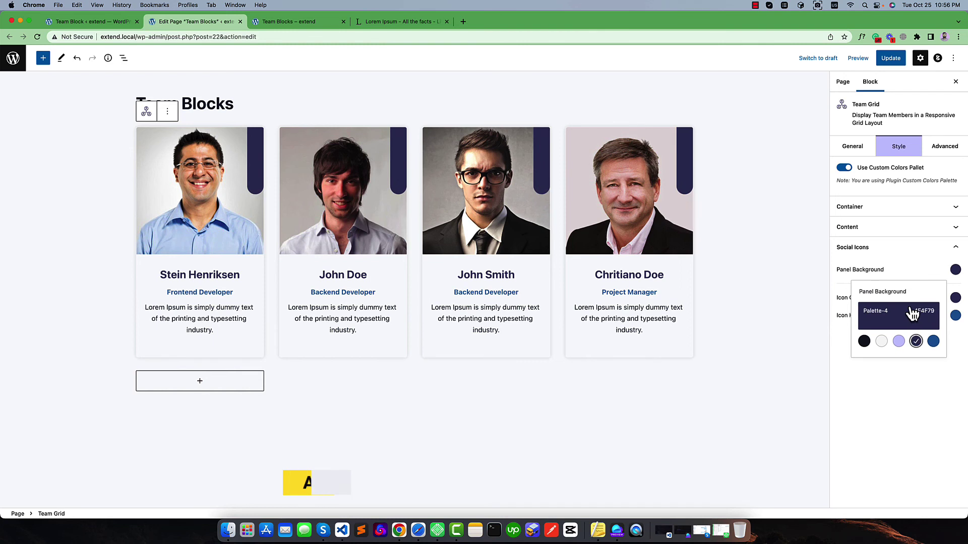
left_click(839, 296)
Set the social icon color to Palette-2 and the icon hover color to Palette-3
left_click(955, 298)
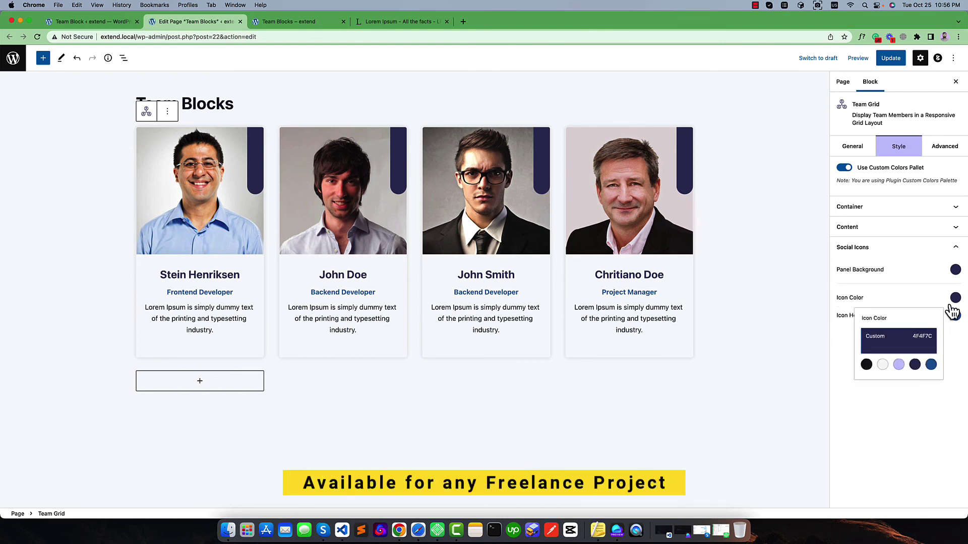
left_click(882, 371)
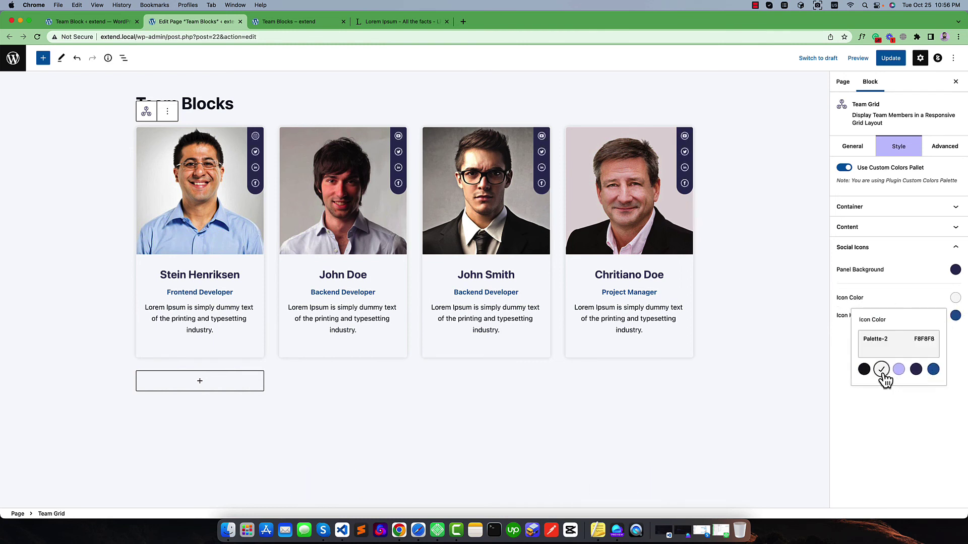
left_click(955, 316)
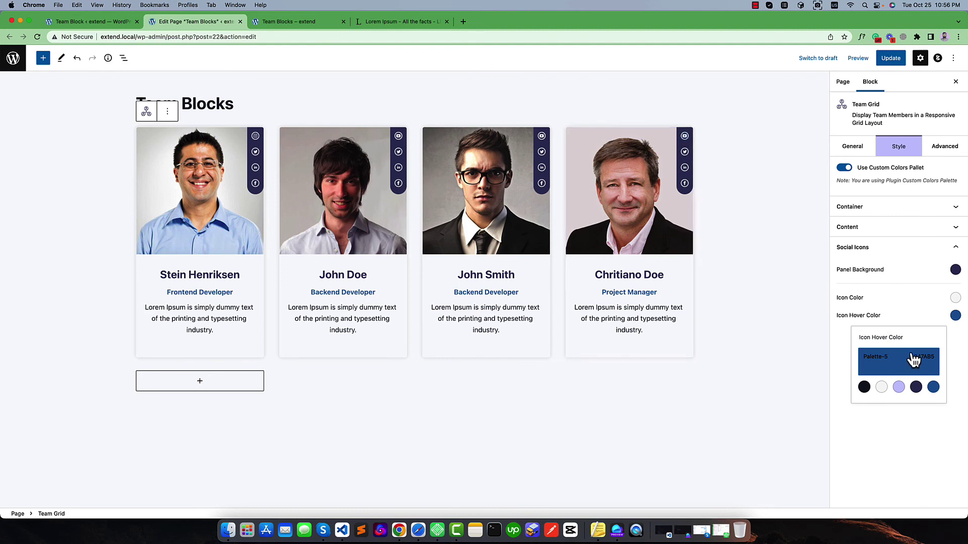
left_click(898, 388)
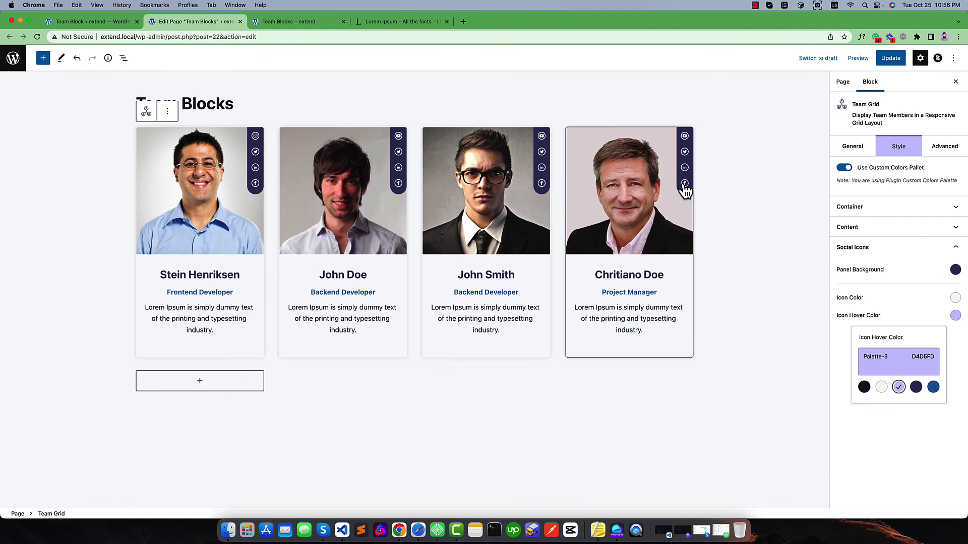
left_click(881, 303)
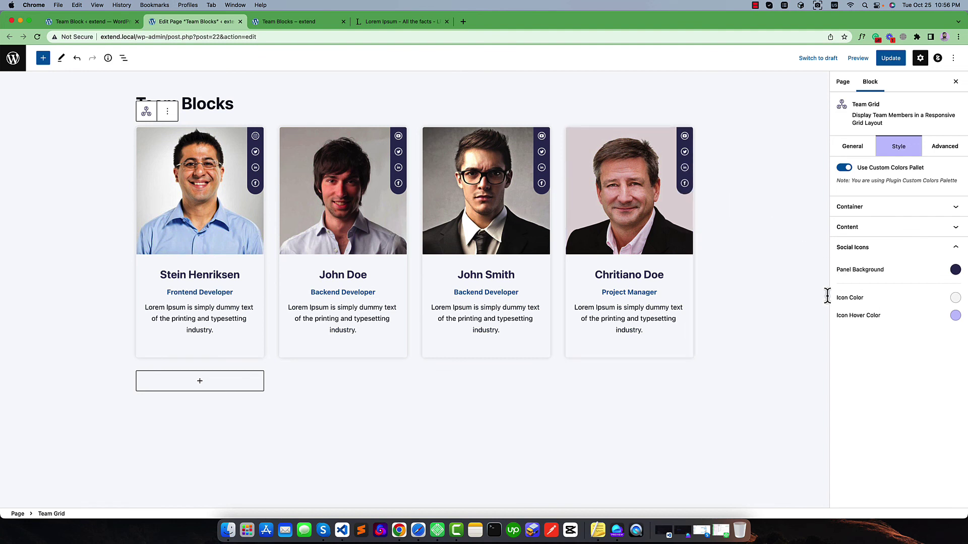
Update the page and open its live version in a new browser tab
left_click(891, 60)
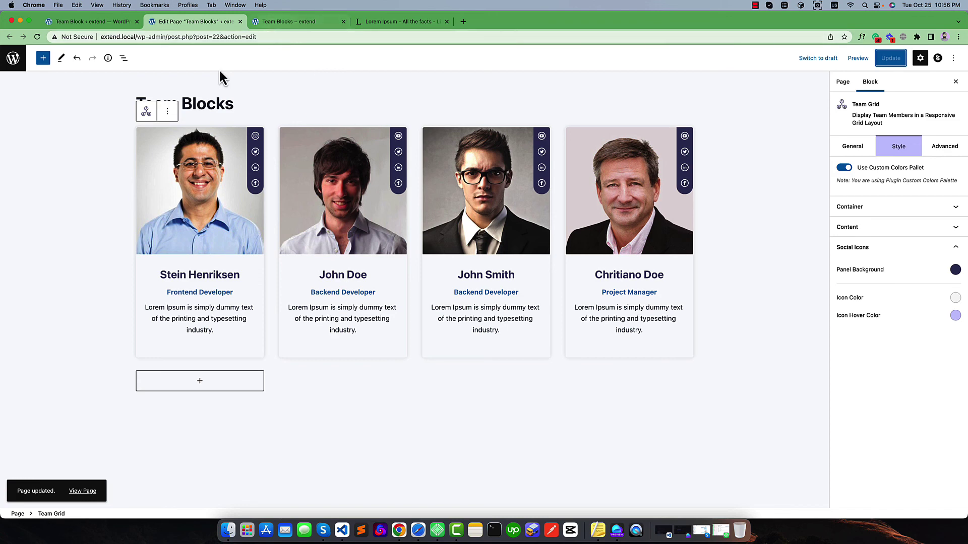
right_click(83, 499)
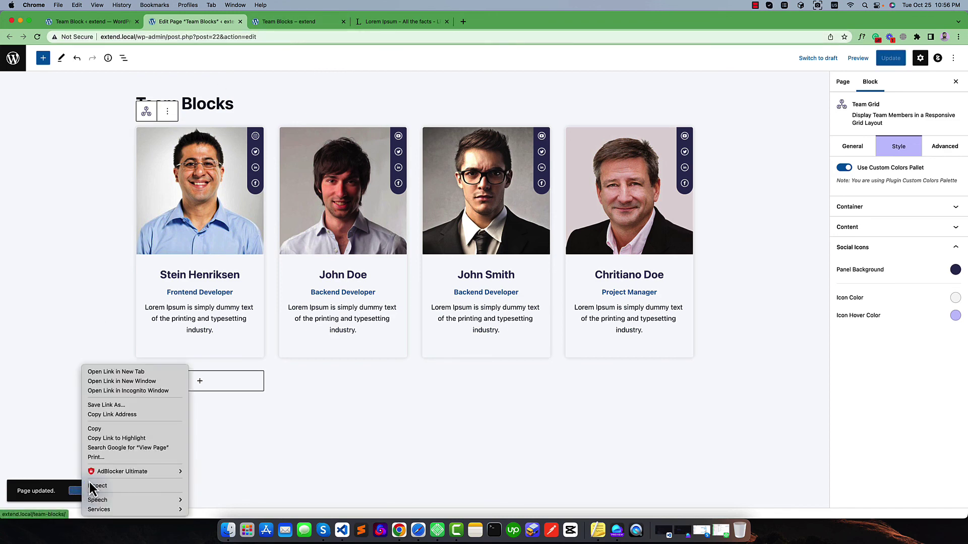
left_click(111, 376)
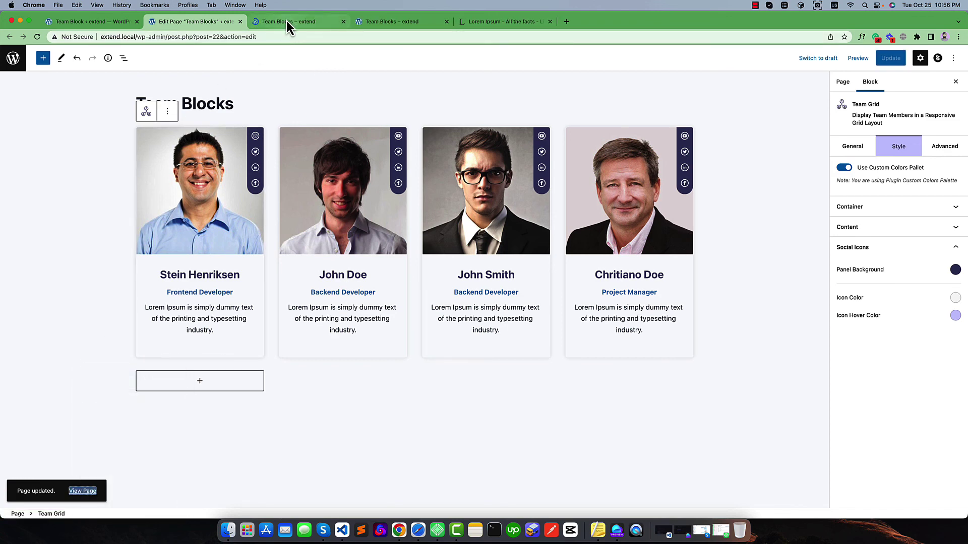
Test the Instagram link on the first member's card on the live page, and close the tab it opens
left_click(287, 22)
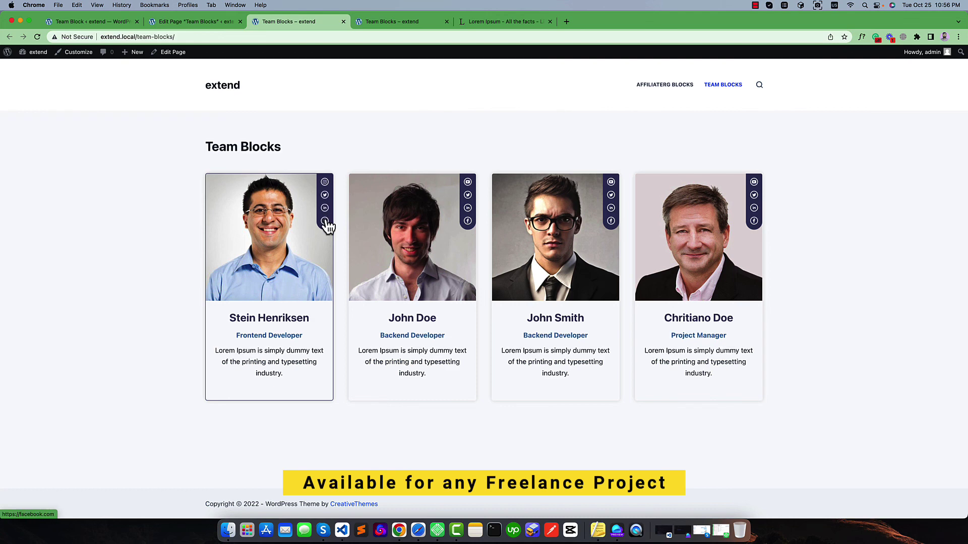
left_click(325, 182)
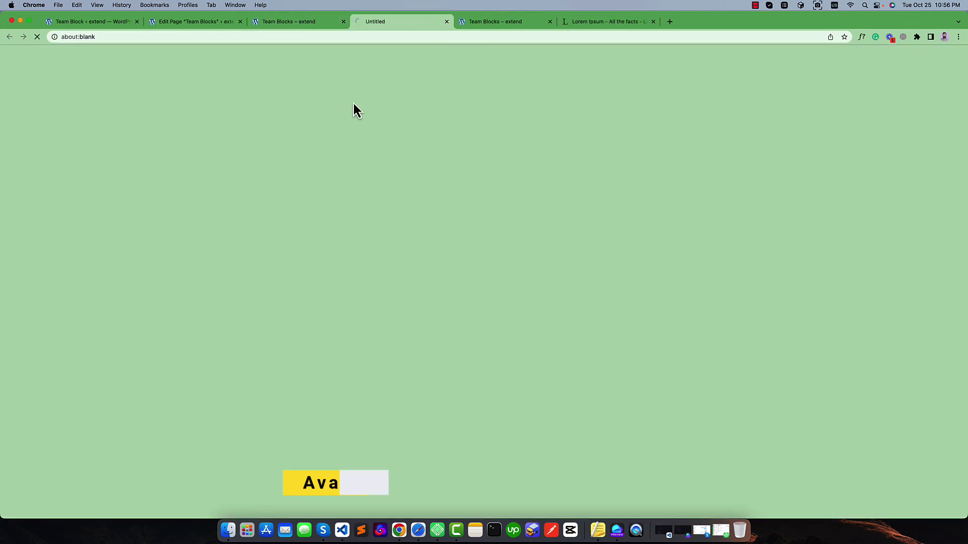
left_click(447, 21)
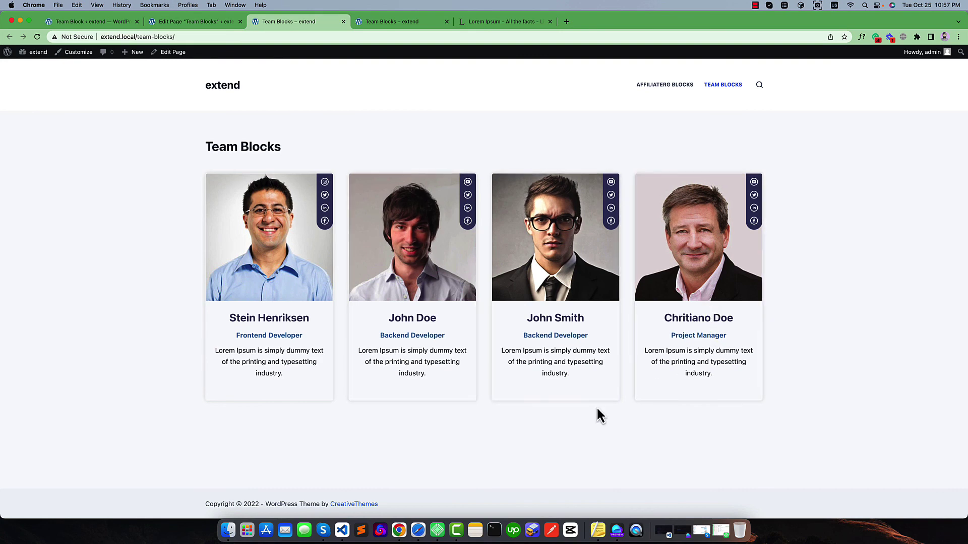
Back in the page editor, make the Team Grid social icons visible on hover, and update and reload the live page
left_click(203, 22)
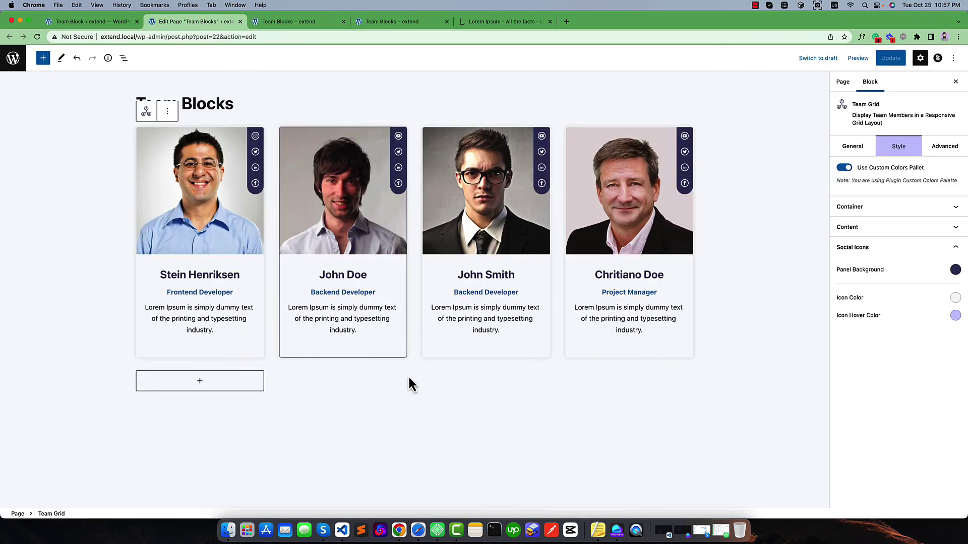
left_click(845, 150)
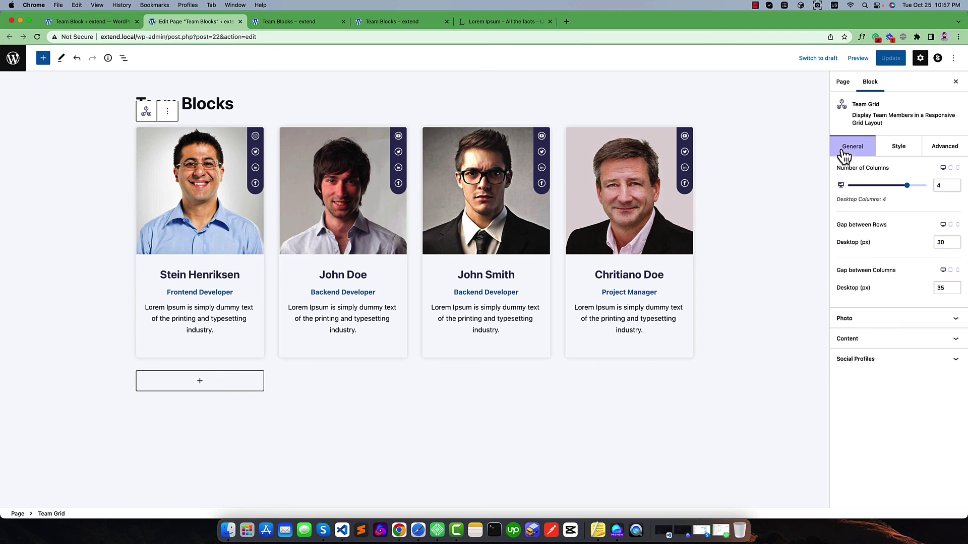
left_click(867, 370)
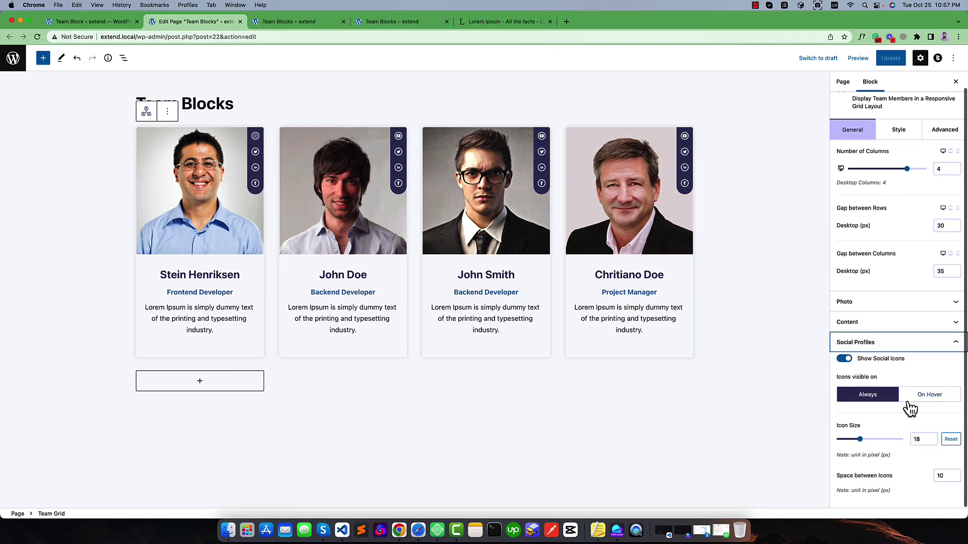
left_click(912, 397)
left_click(891, 58)
left_click(280, 25)
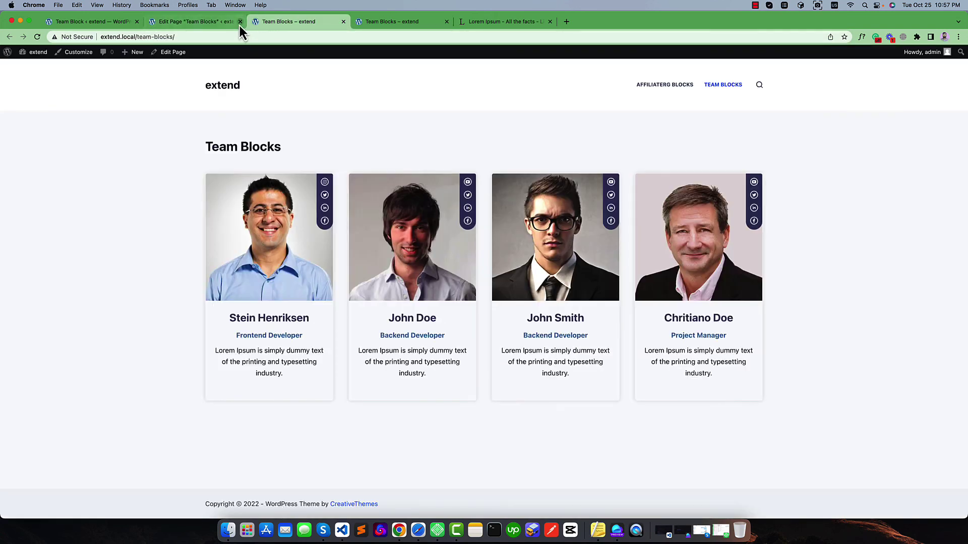
left_click(37, 37)
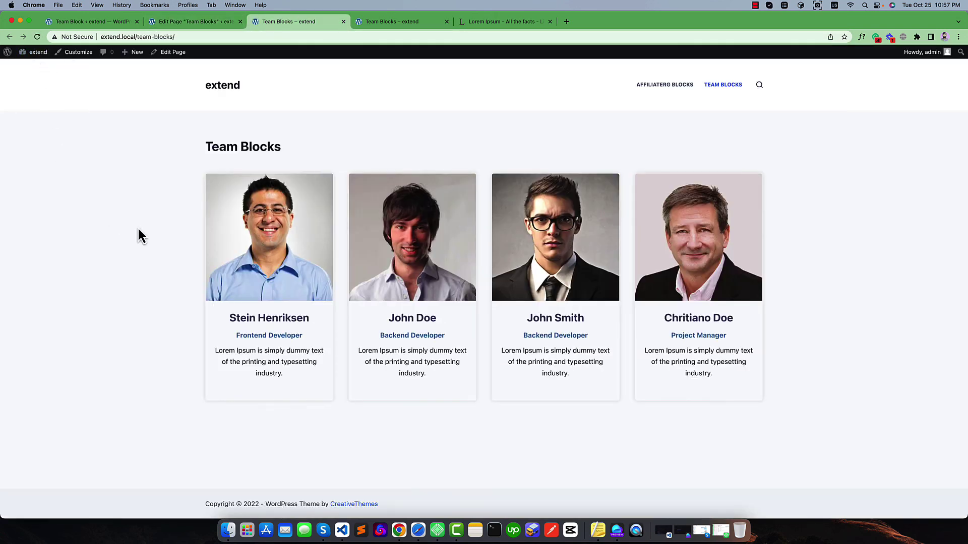